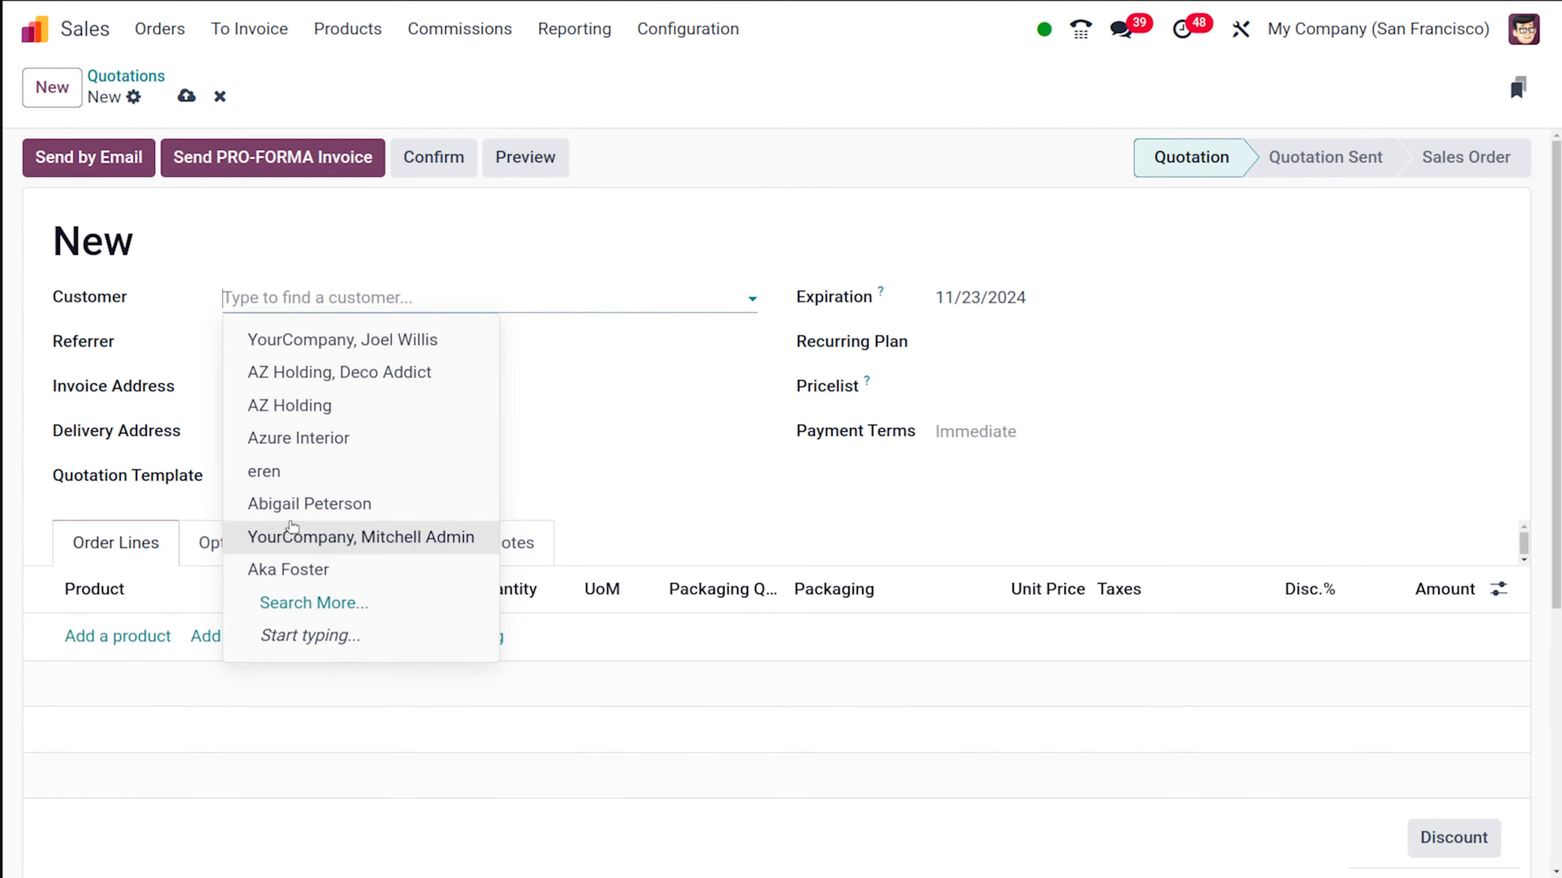
- Select the customer for the new quotation and set its expiration date to 11/25/2024
left_click(282, 502)
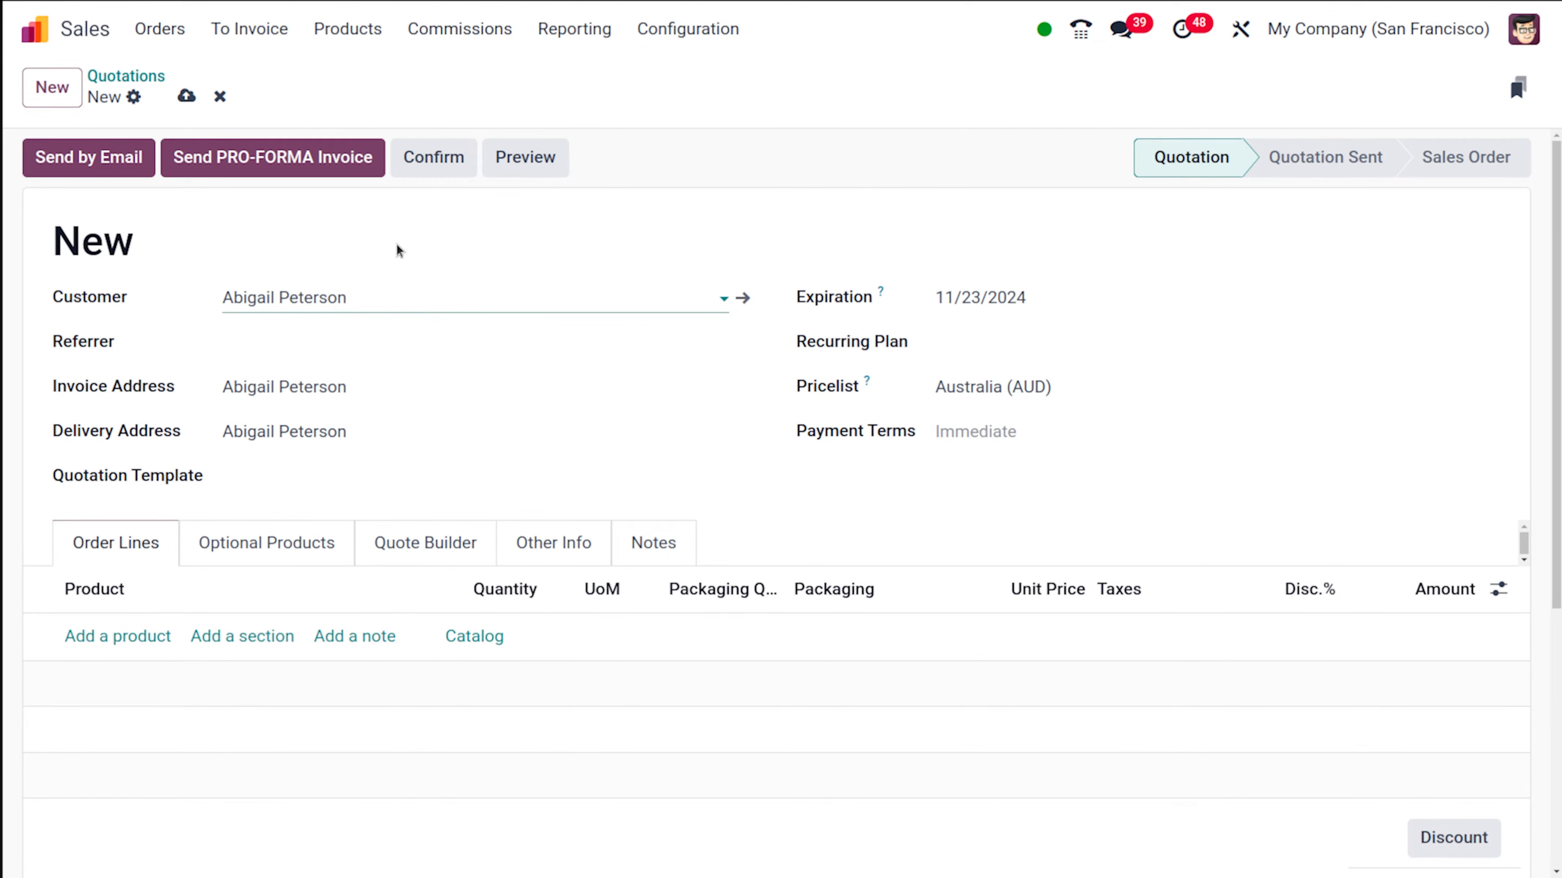
left_click(1066, 303)
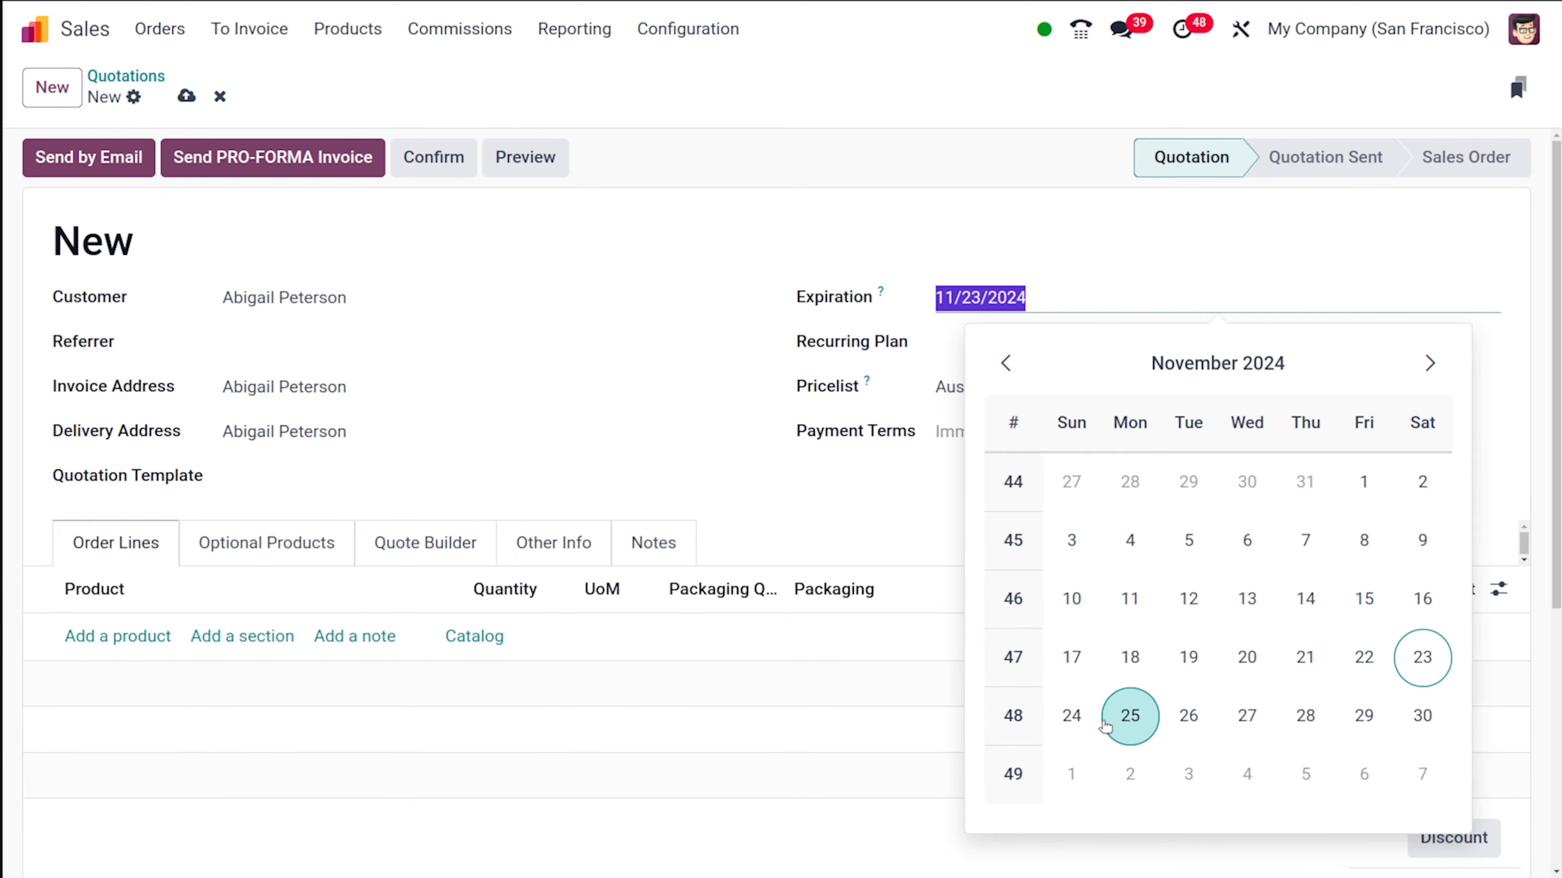
left_click(1131, 724)
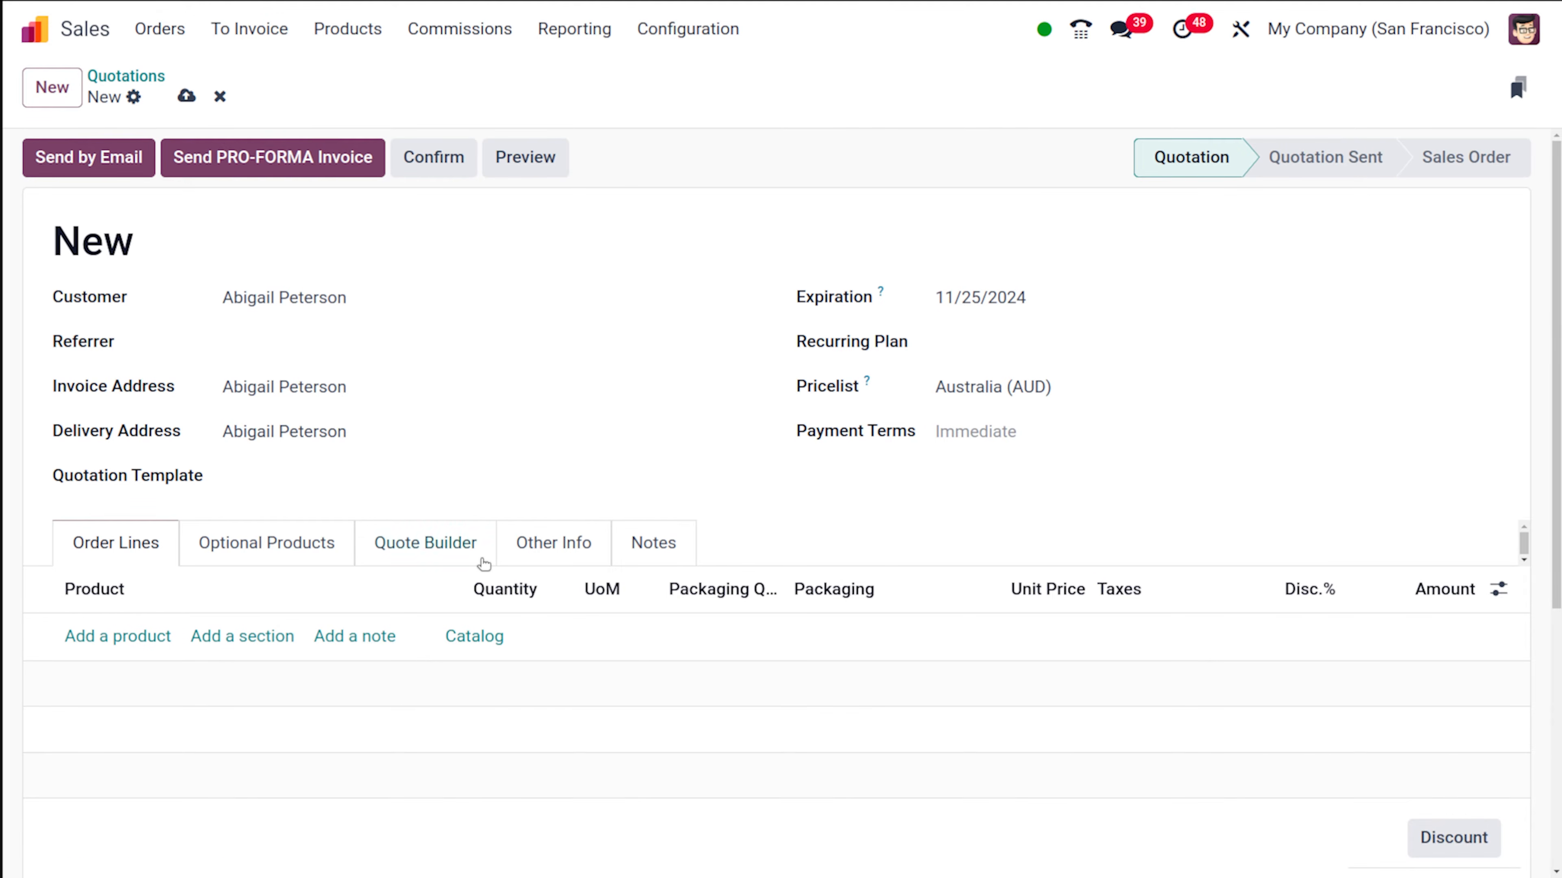
- Add a section named "Home decor" to the quotation's order lines
scroll(480, 560, "down", 4)
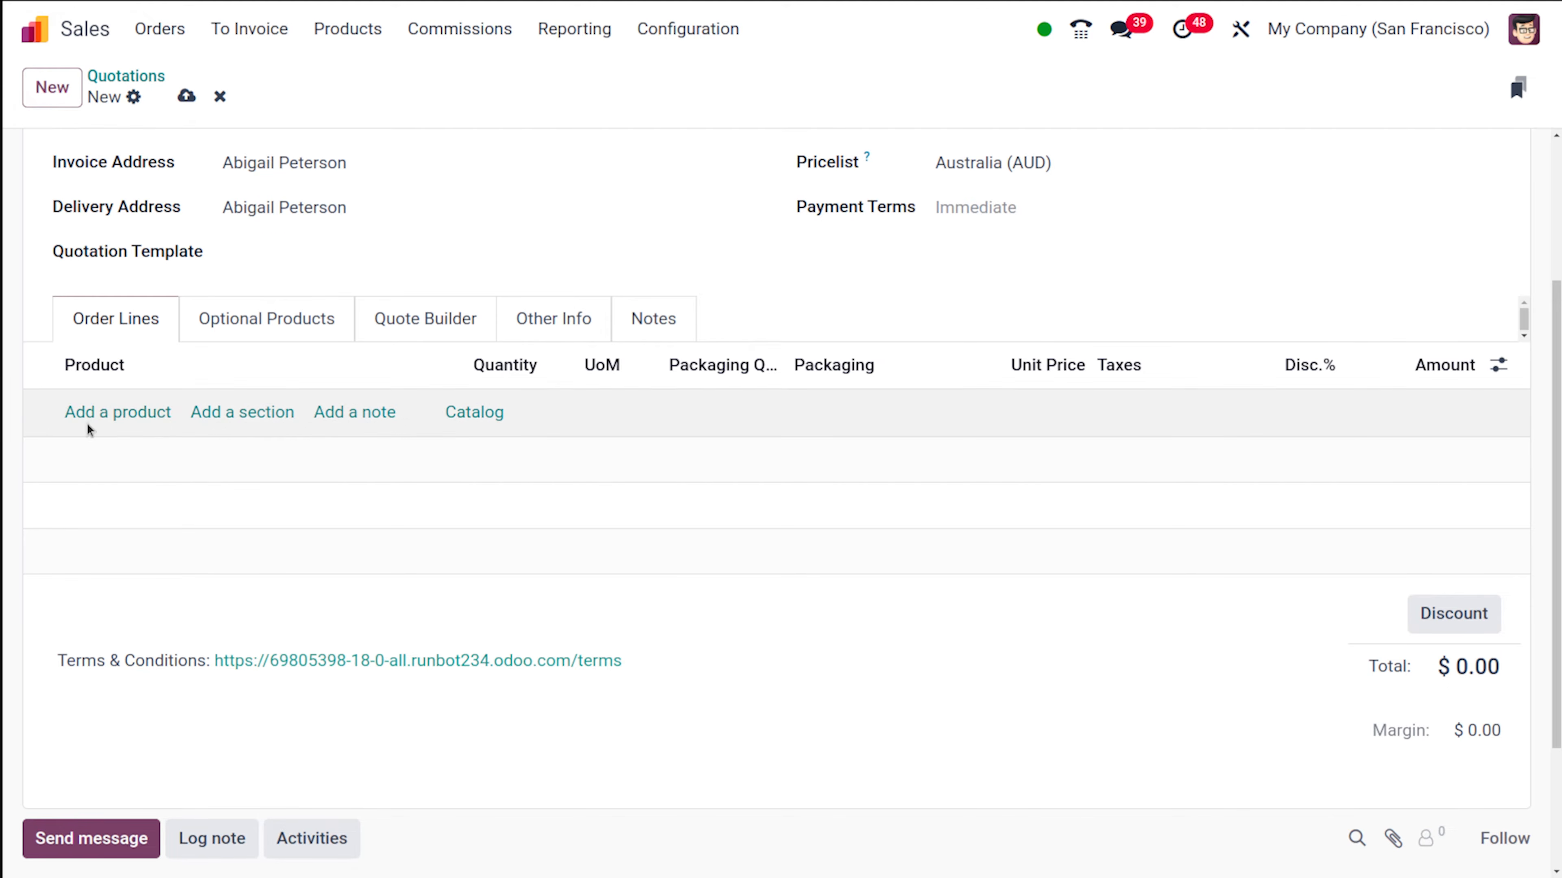
left_click(111, 412)
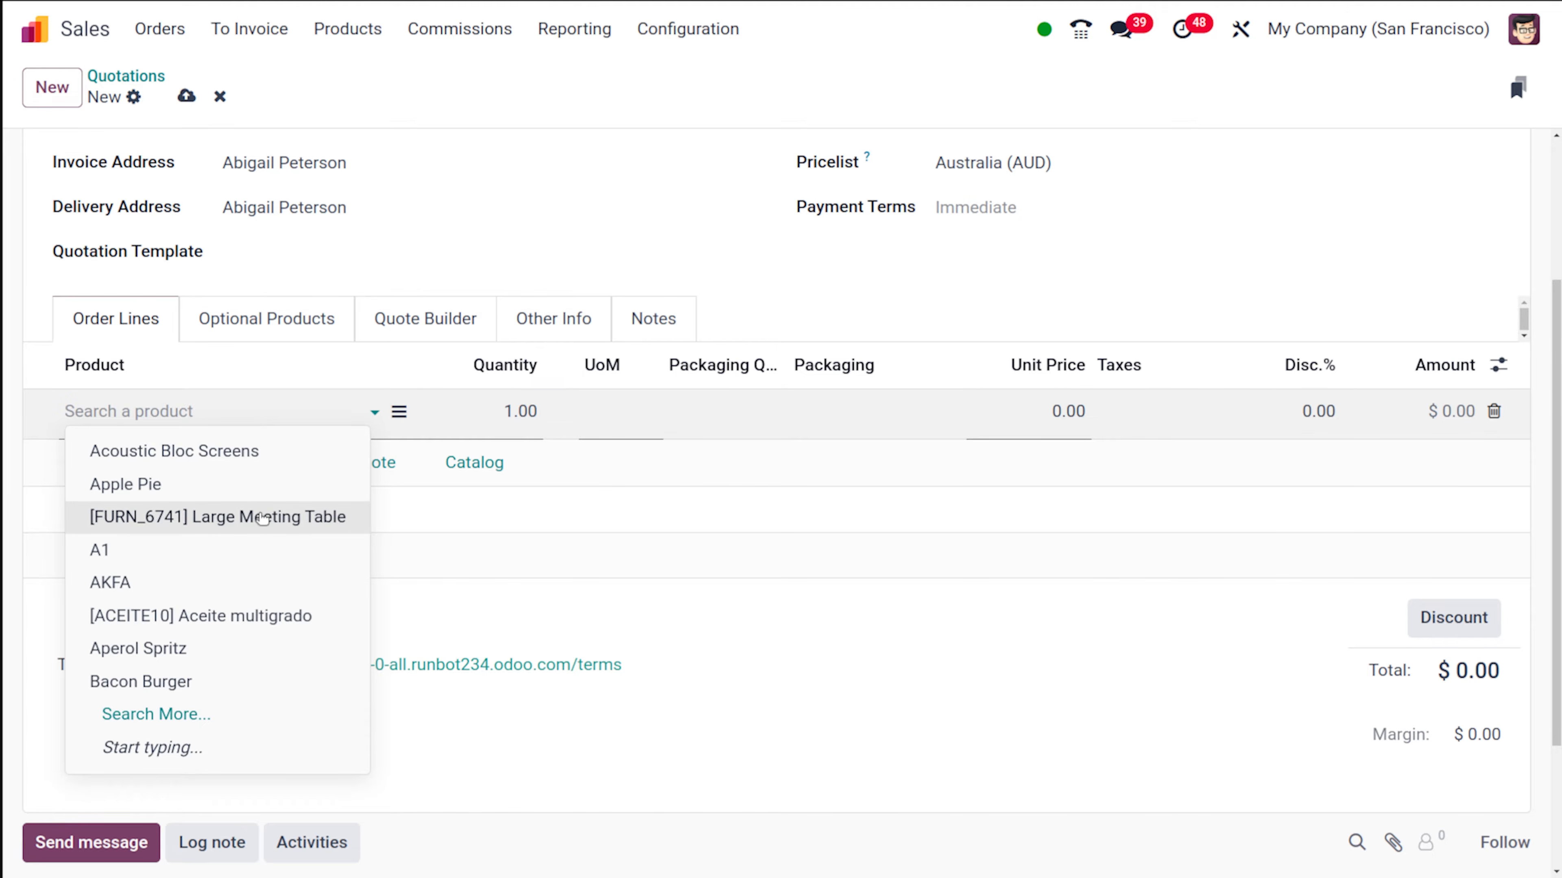
left_click(453, 628)
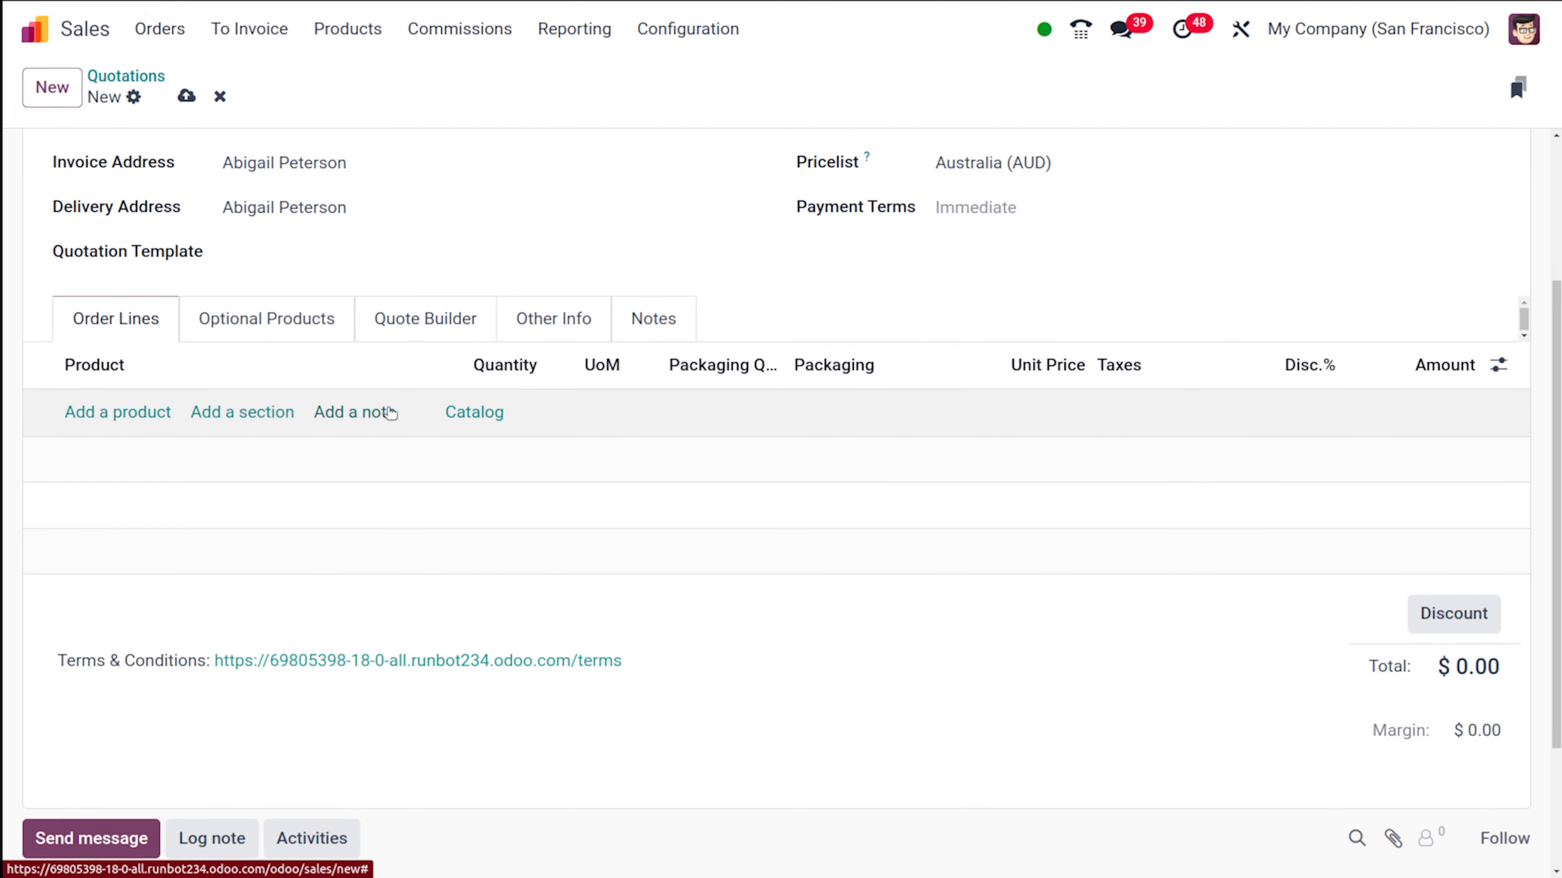
left_click(244, 412)
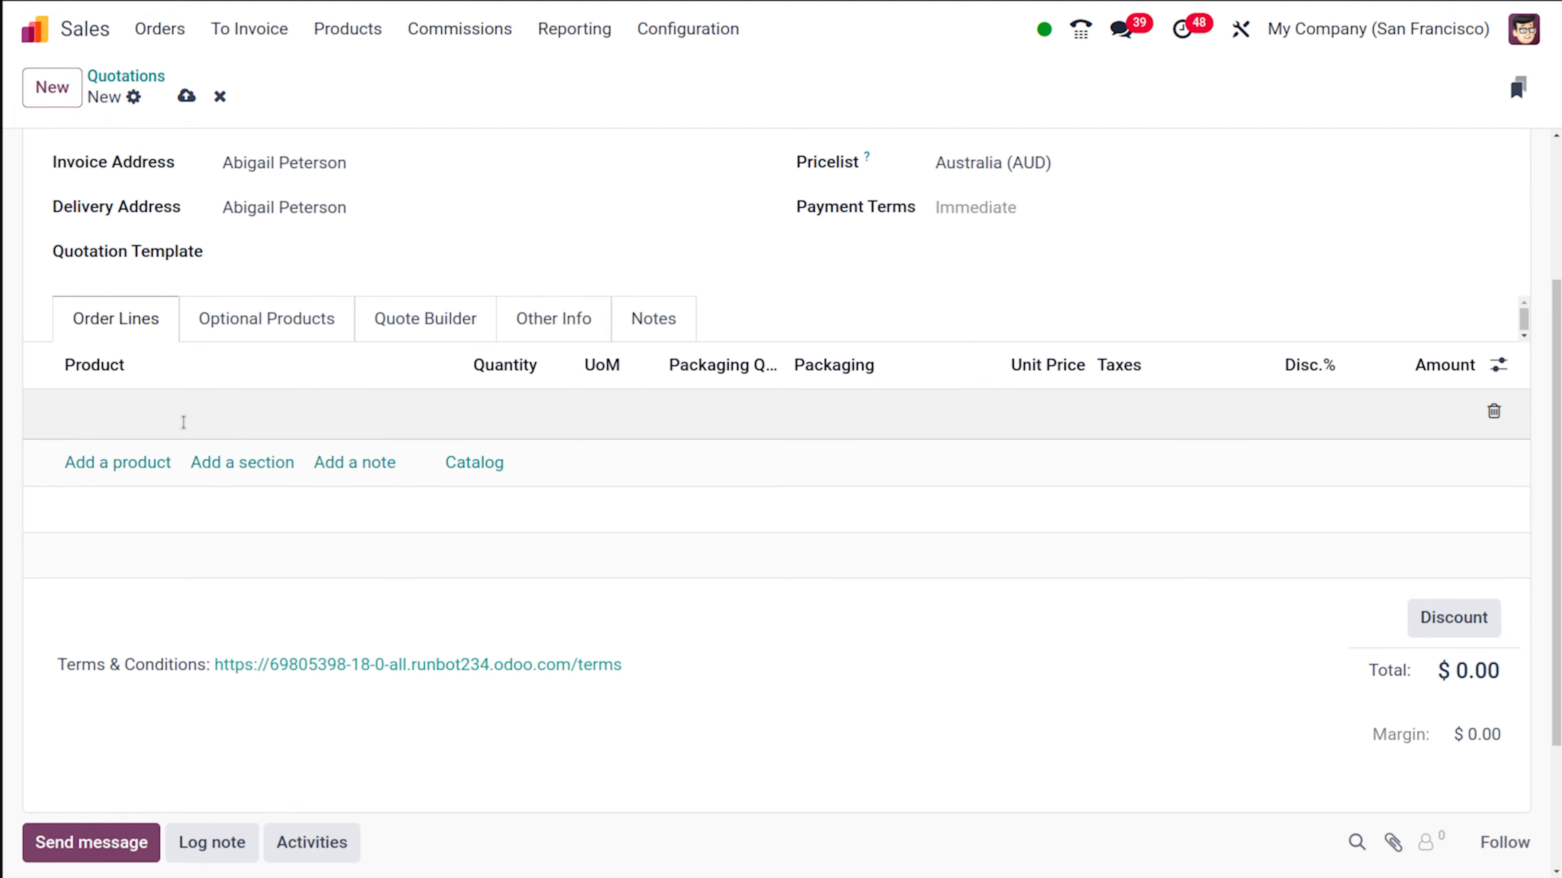
type("ome decor")
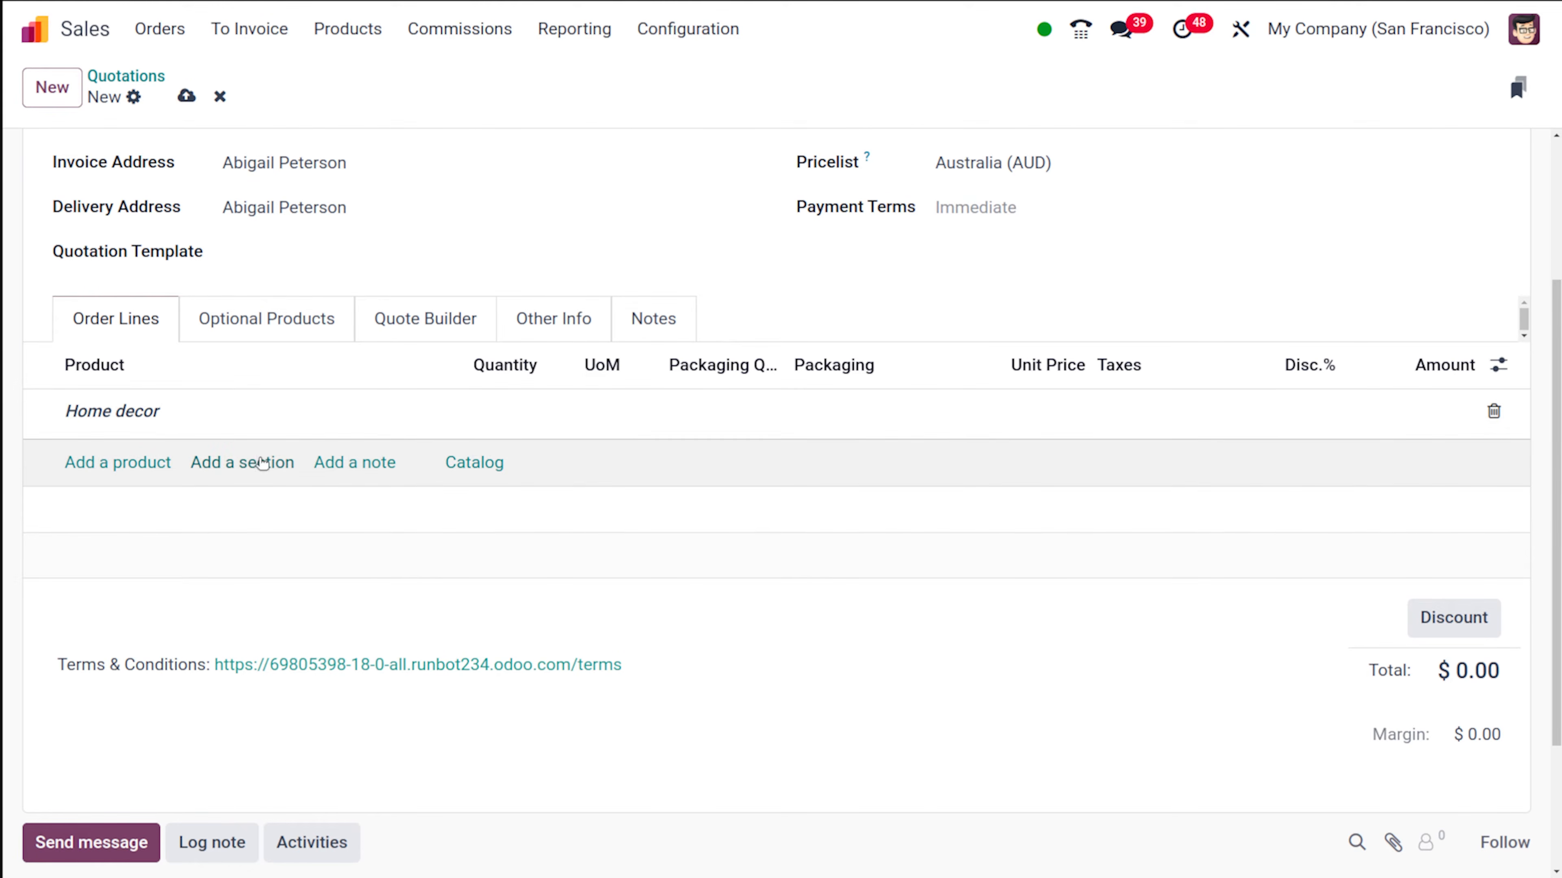
left_click(331, 499)
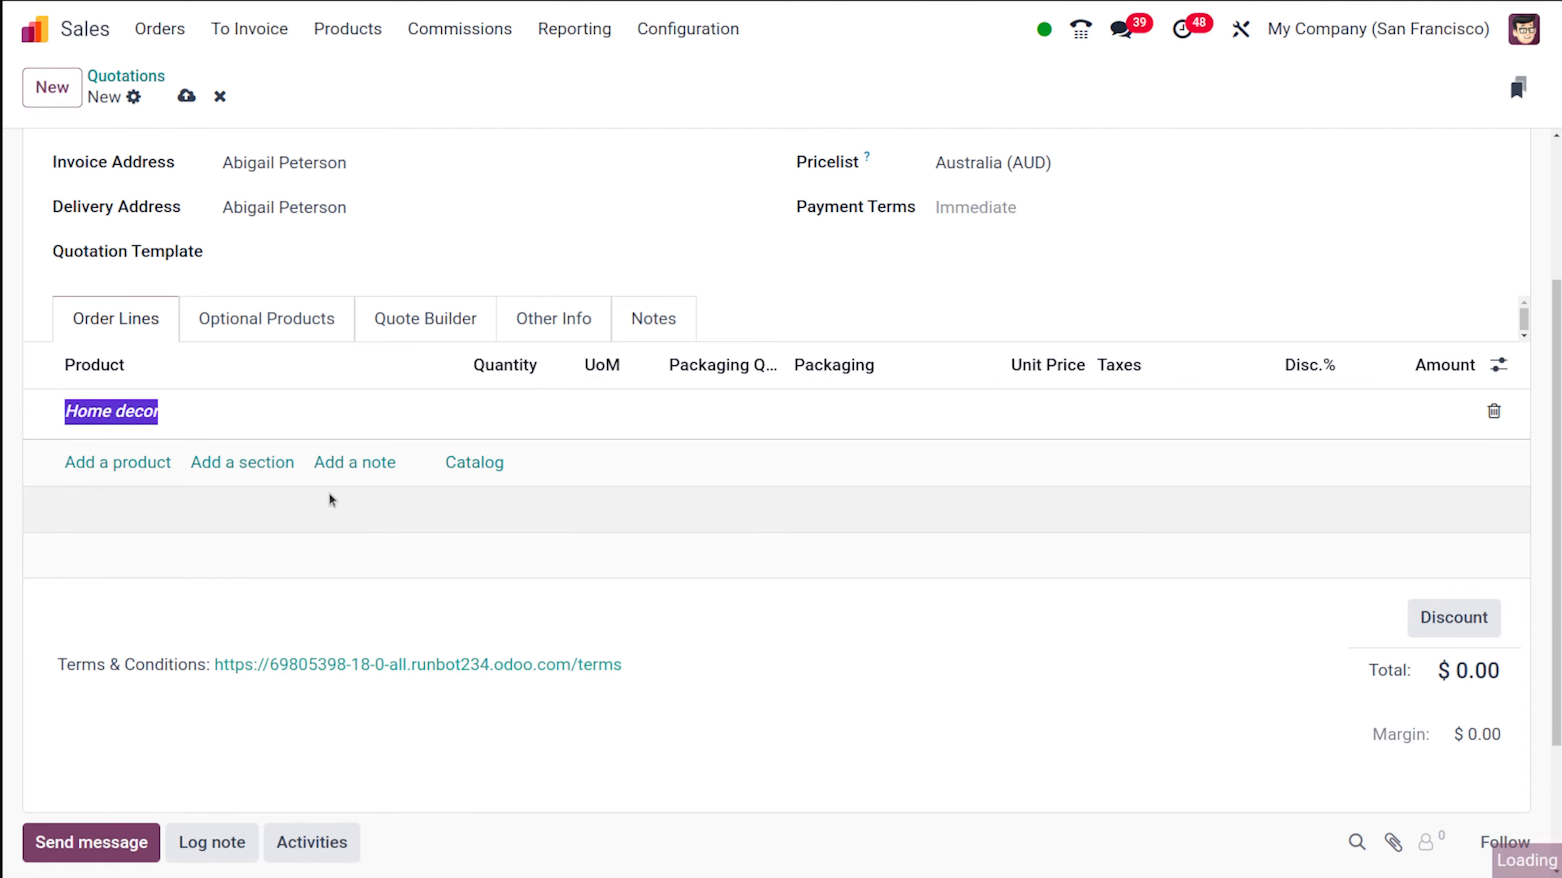
- Add the Conference Chair with Steel legs as a product line under the Home decor section
left_click(126, 462)
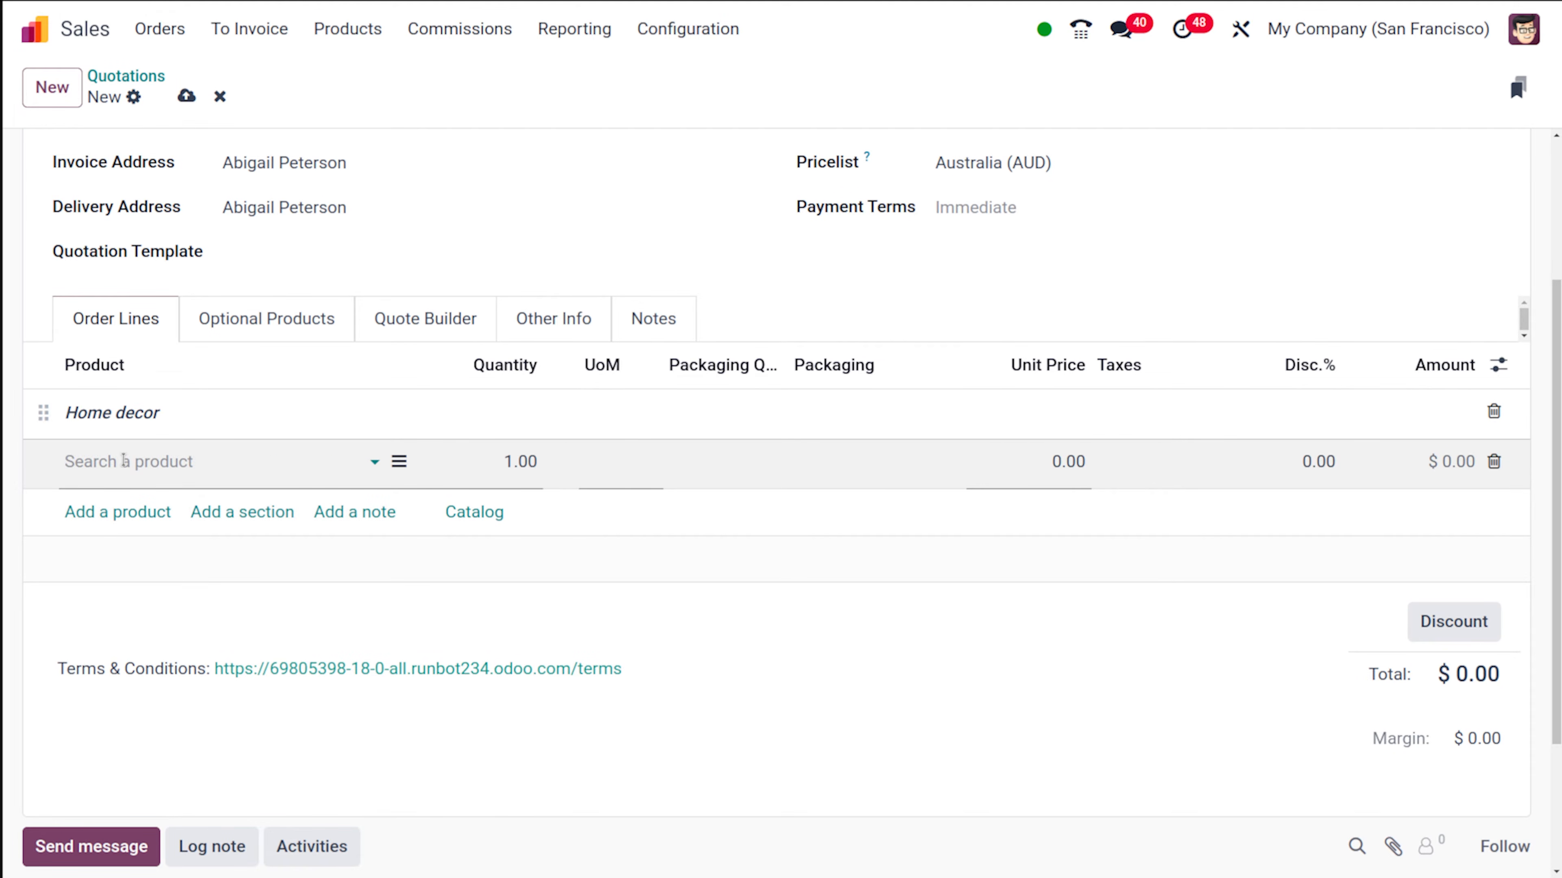
left_click(125, 461)
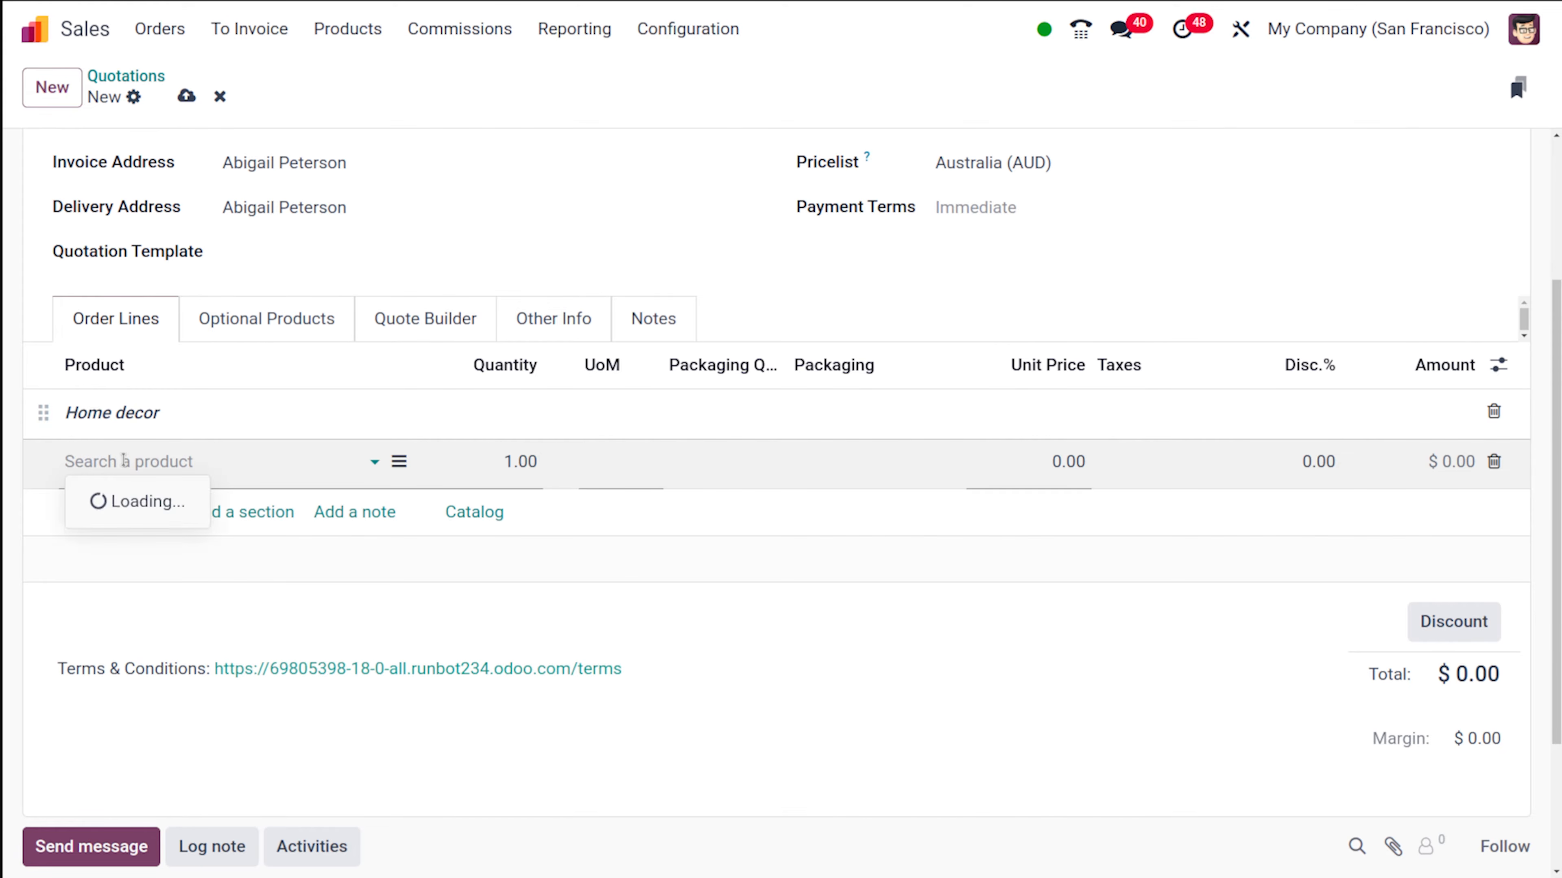
type("cha")
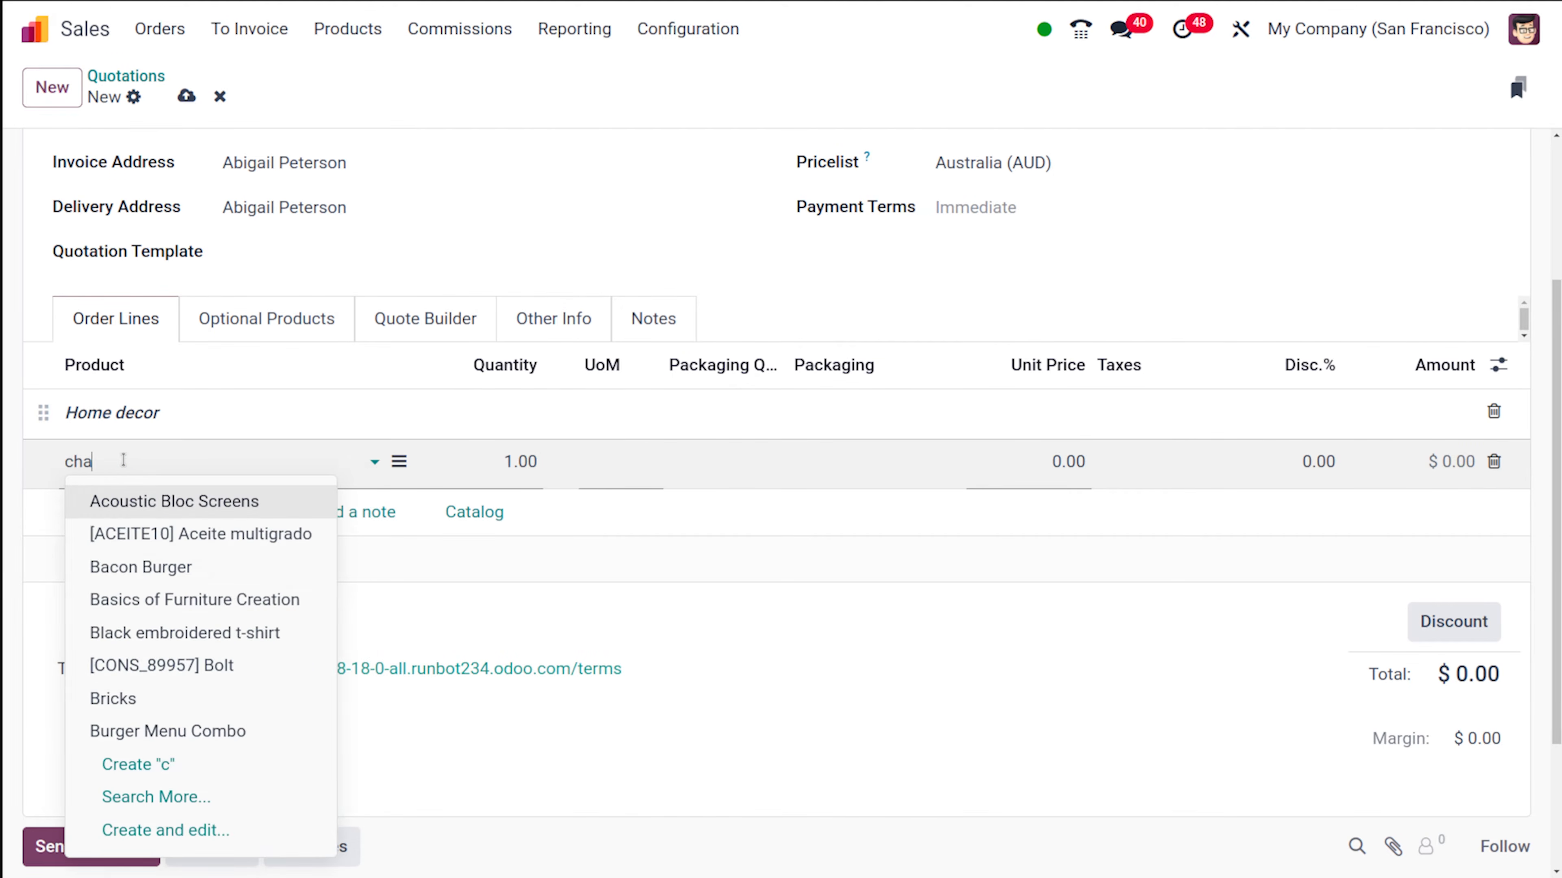
left_click(178, 533)
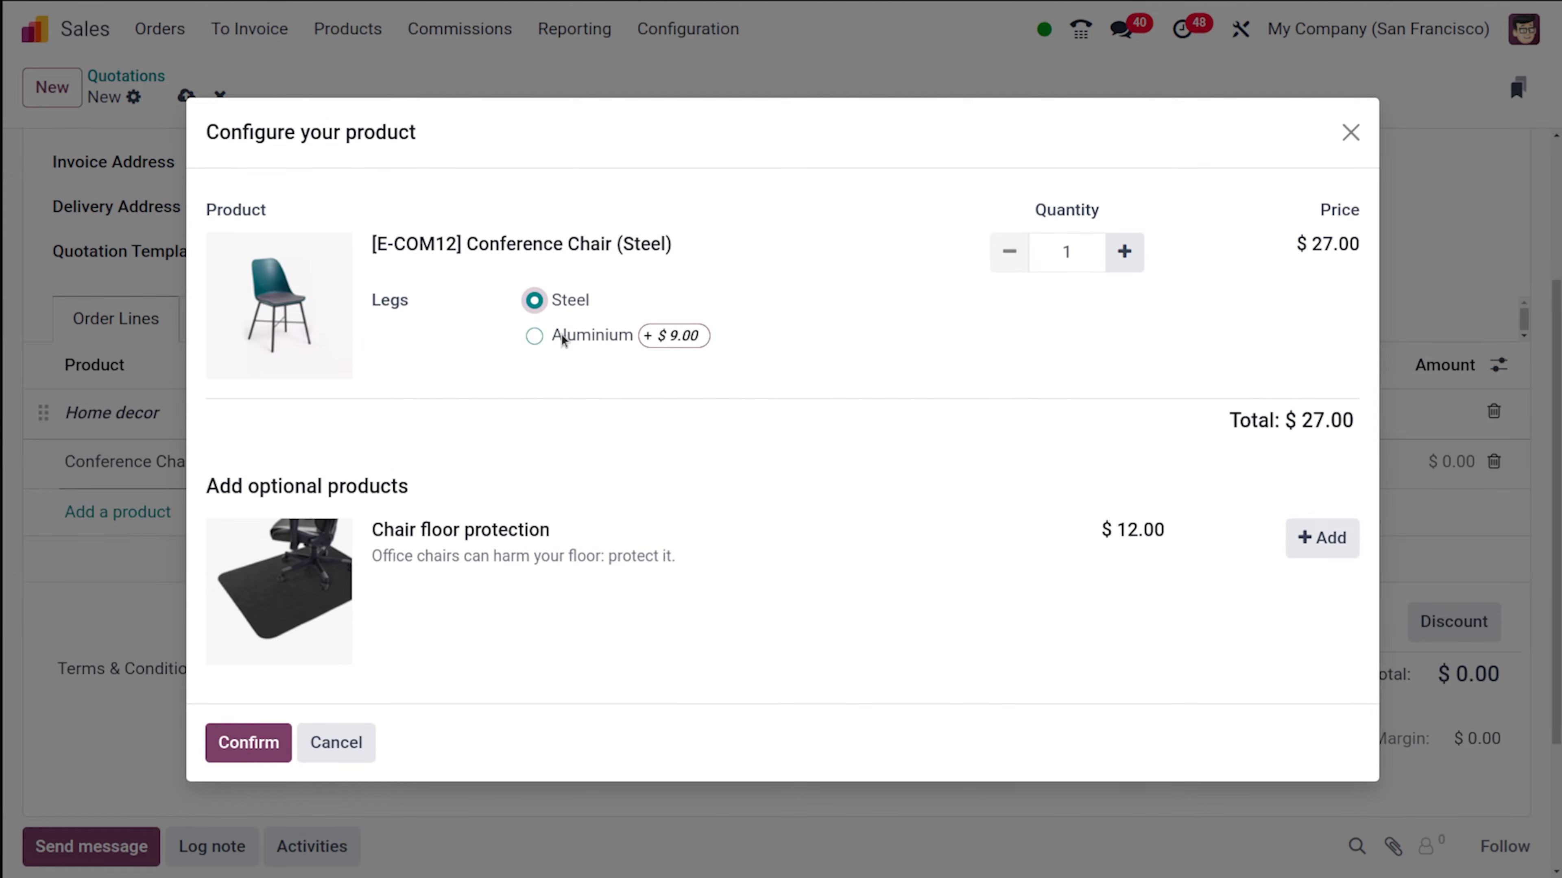
left_click(534, 336)
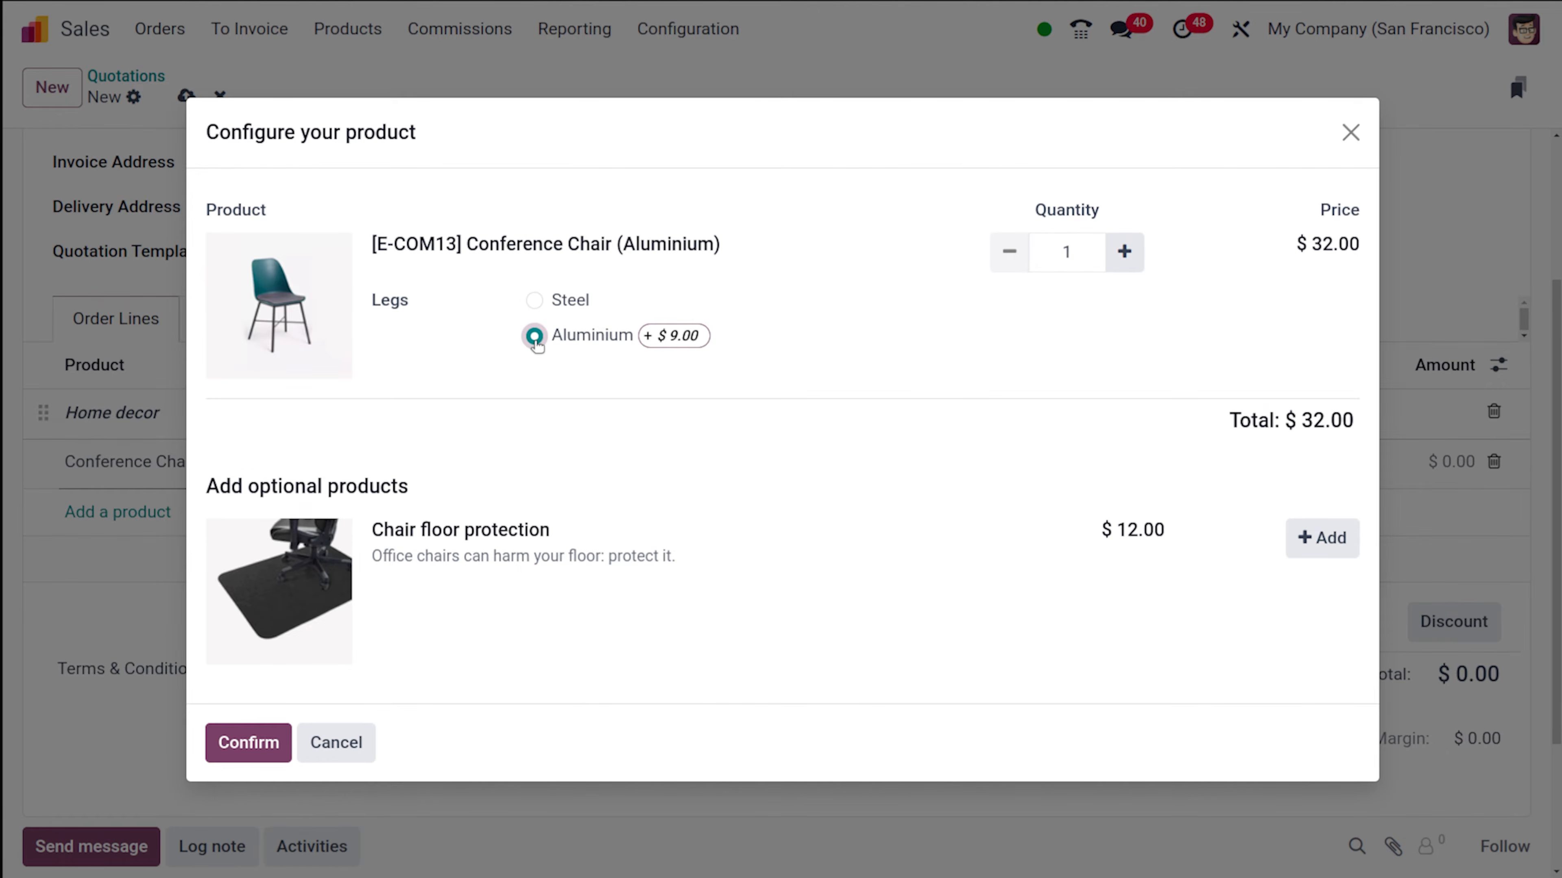
left_click(534, 300)
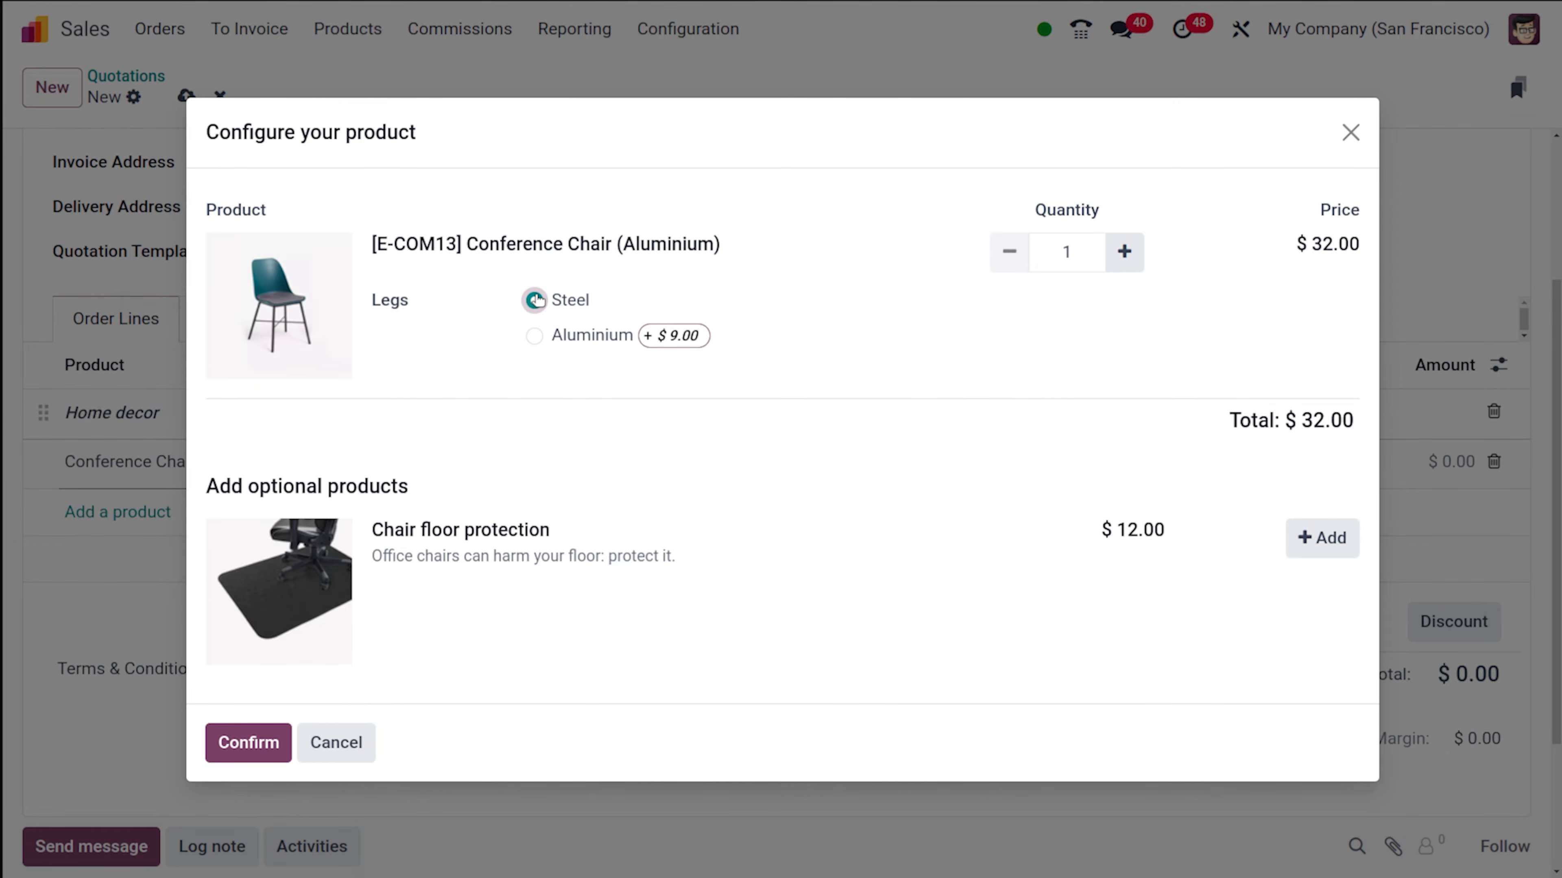
left_click(255, 748)
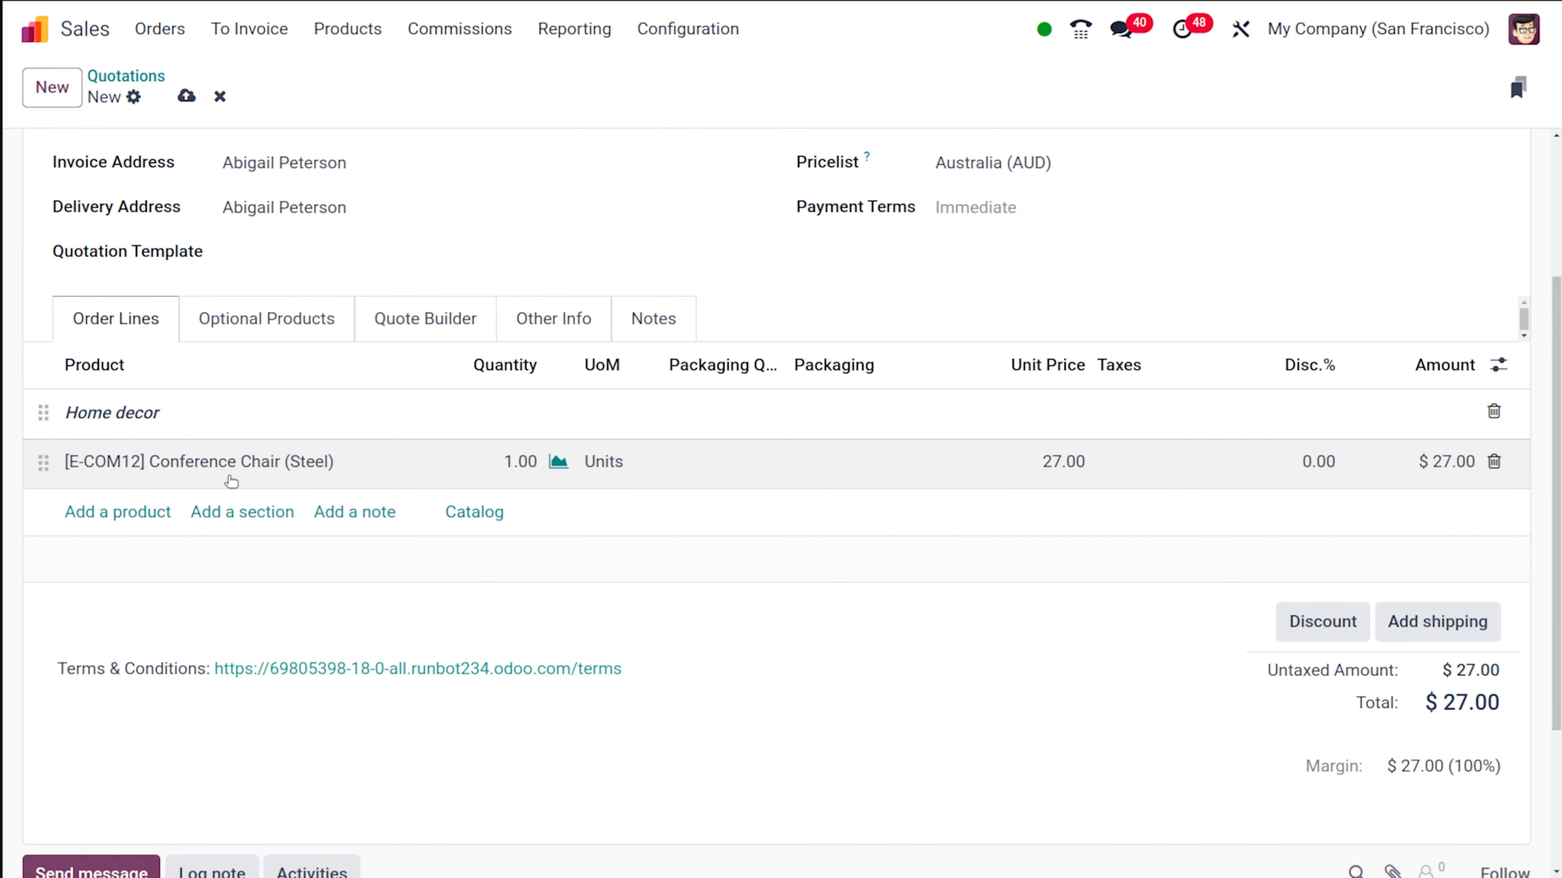
- Add Acoustic Bloc Screens in the Wood variant as another product line under Home decor
left_click(142, 514)
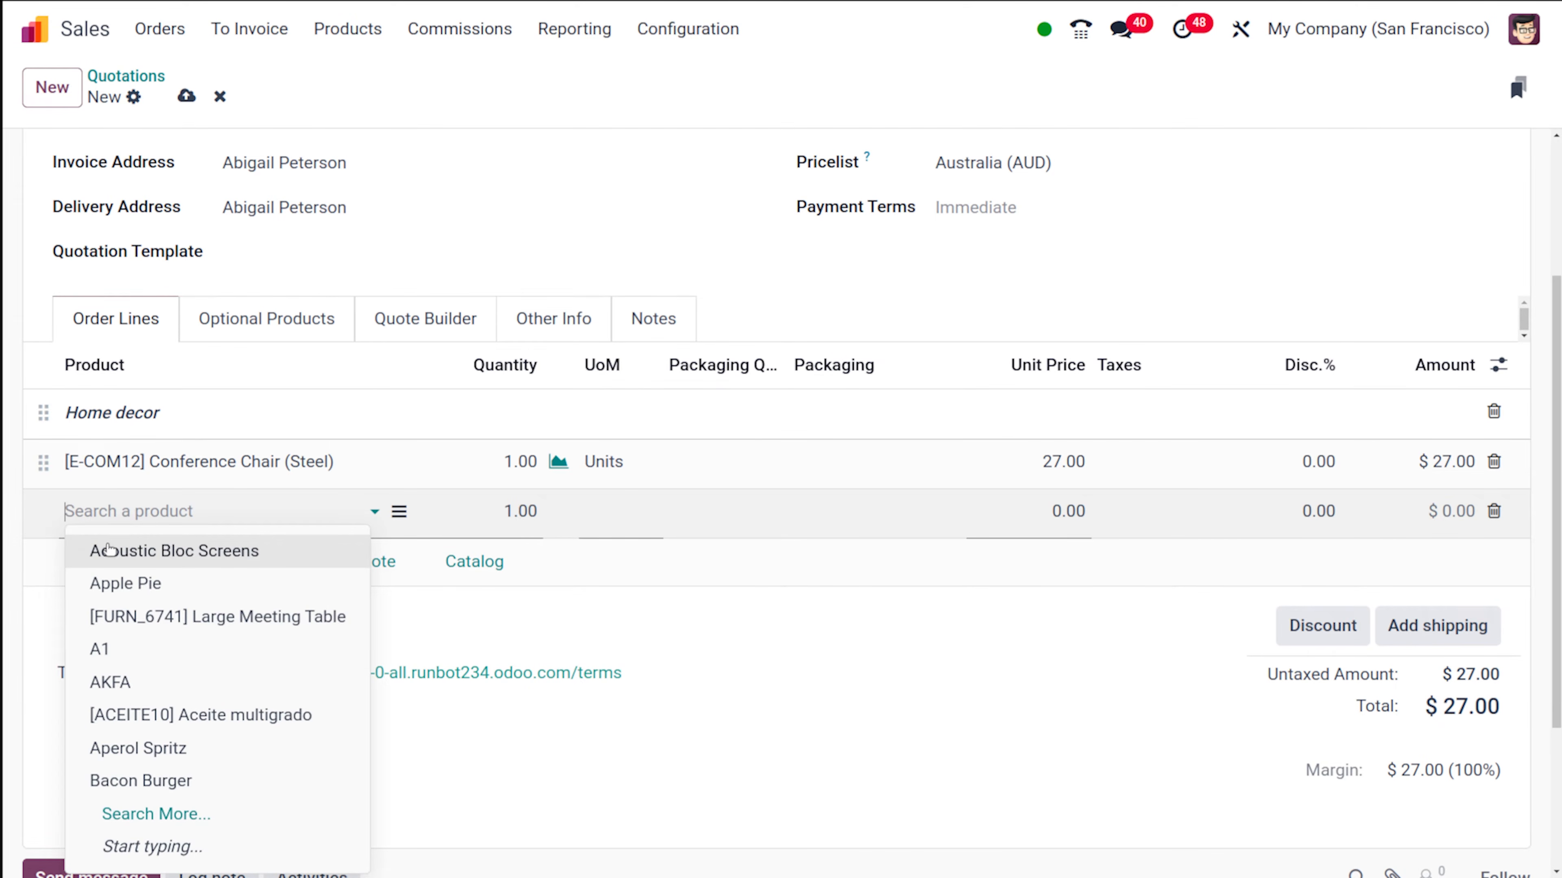
left_click(258, 543)
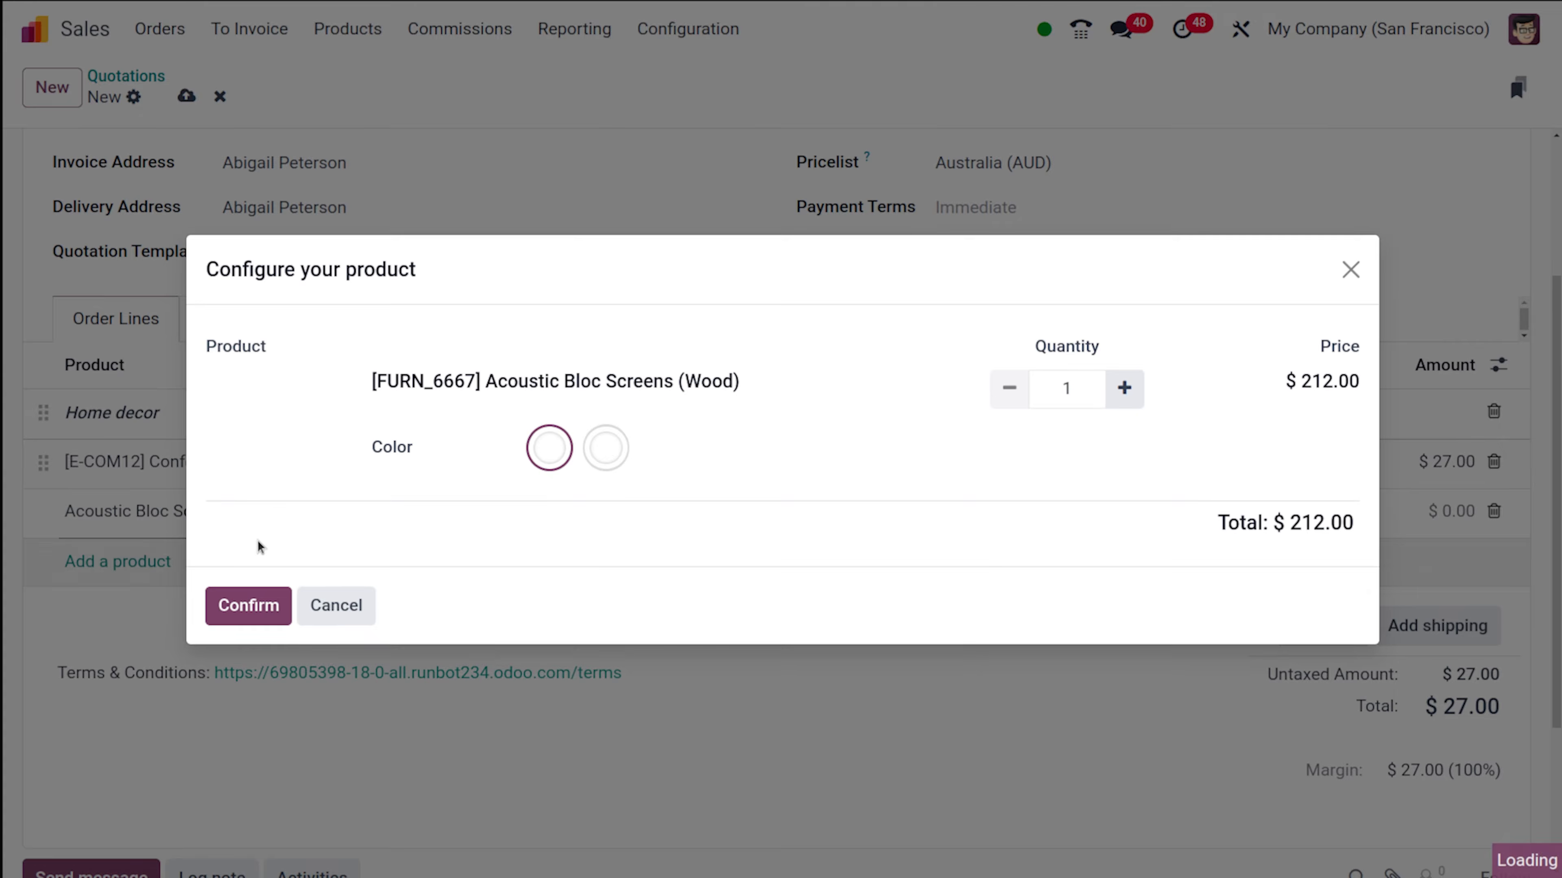
left_click(262, 620)
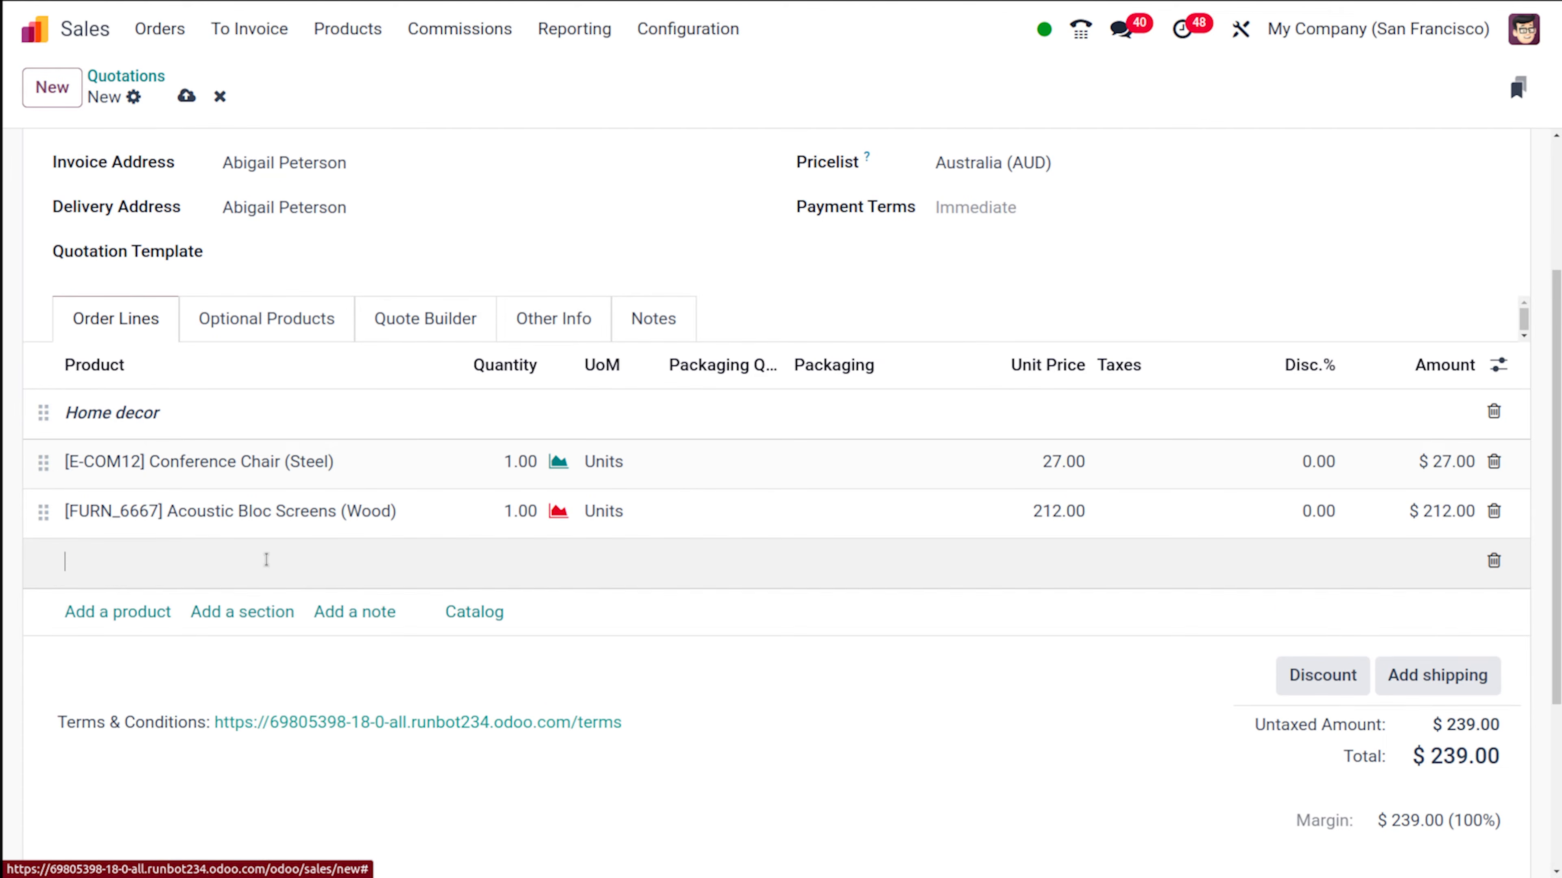
- Add a second section named "Food" below the Acoustic Bloc Screens line
left_click(167, 530)
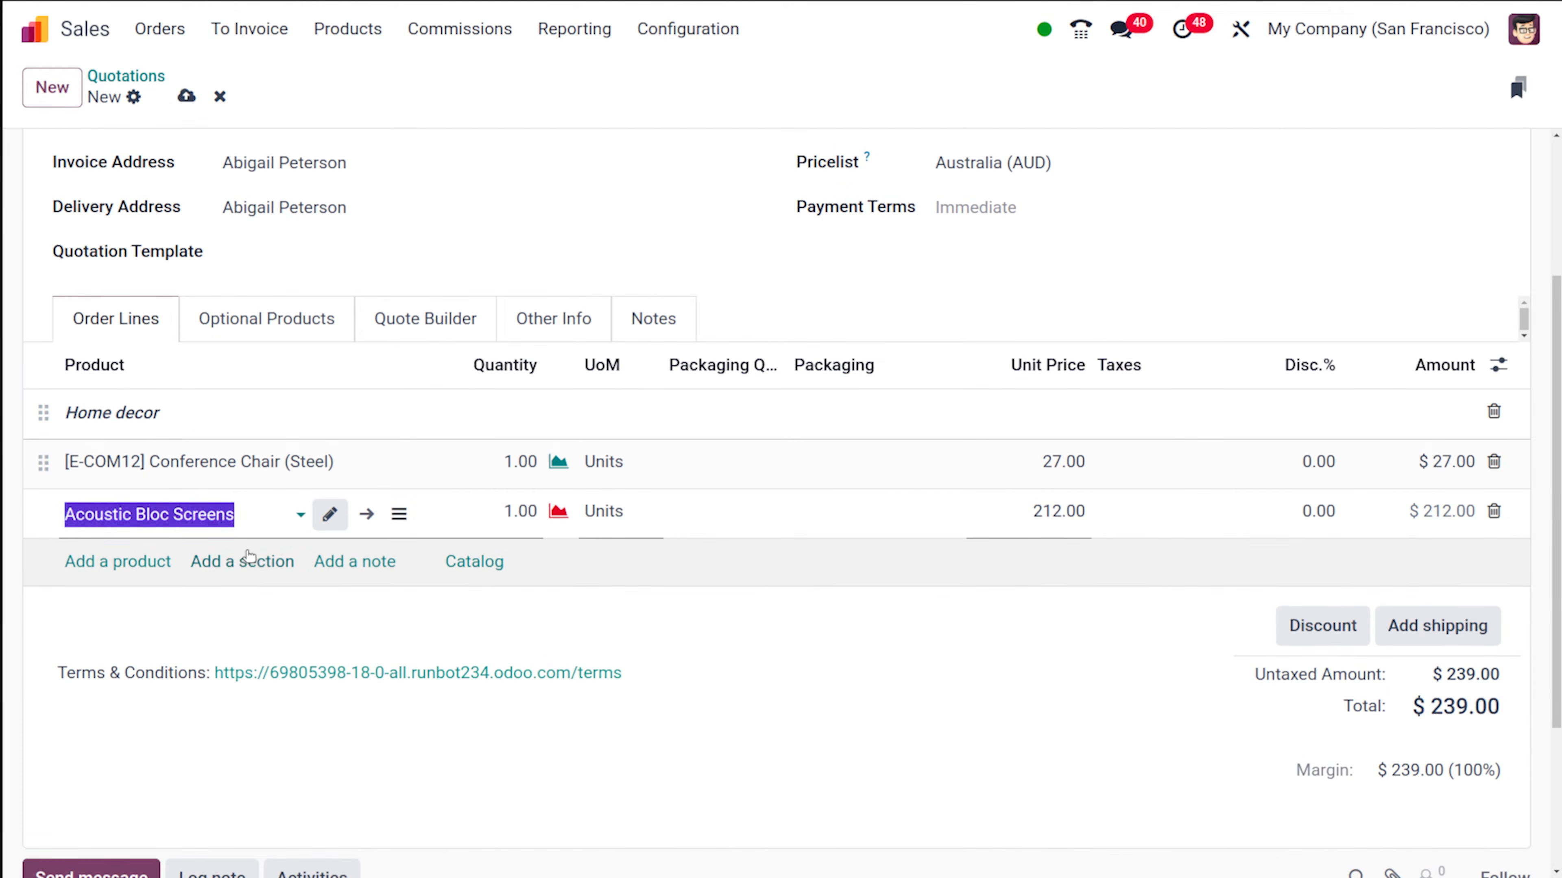
left_click(292, 604)
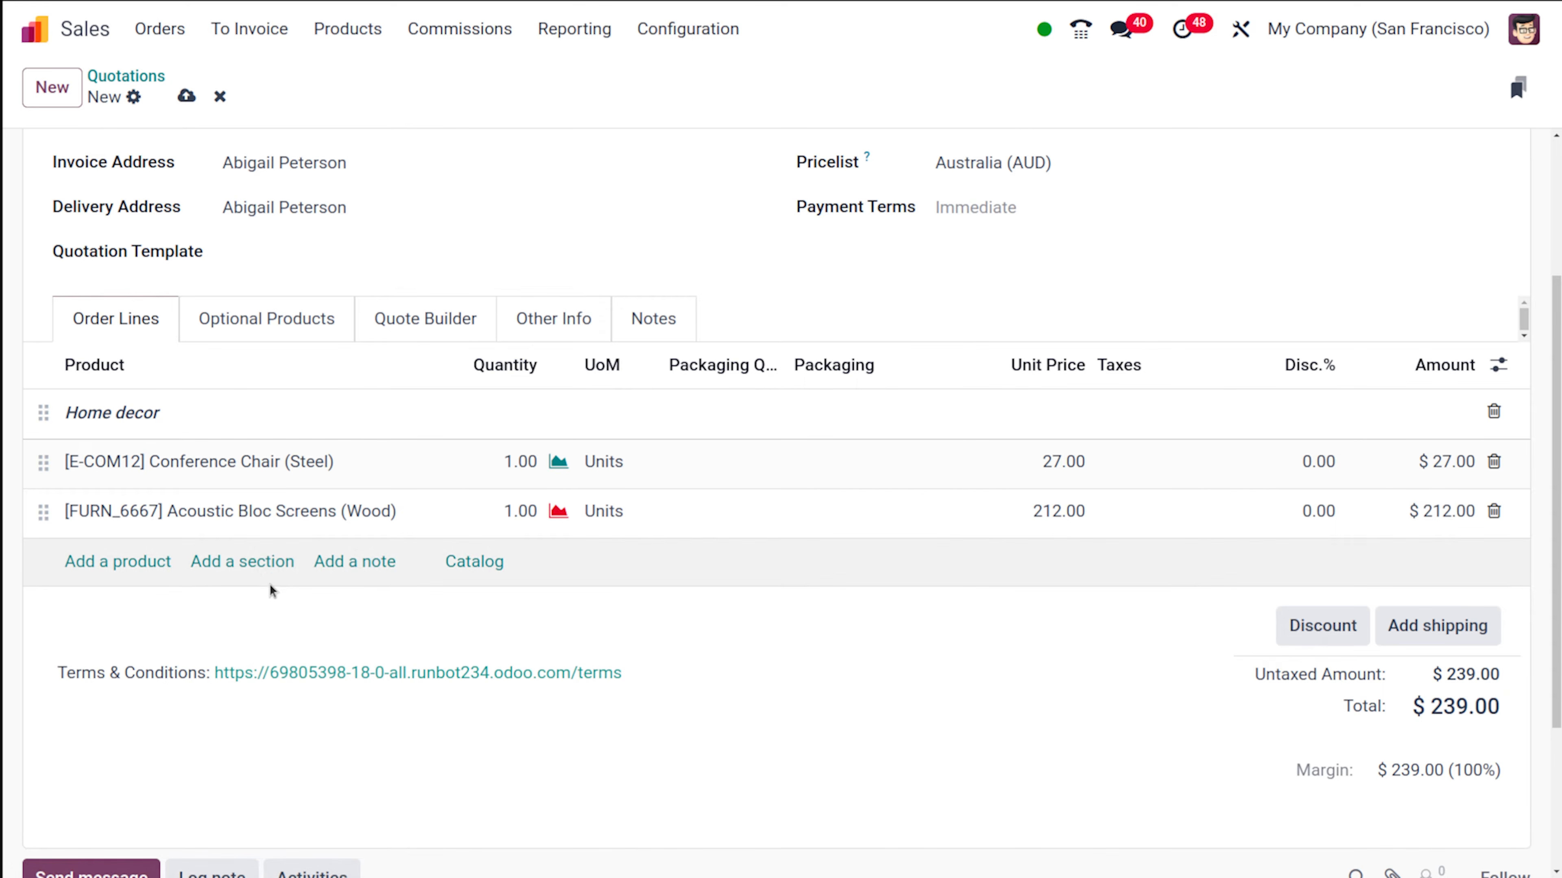
left_click(263, 561)
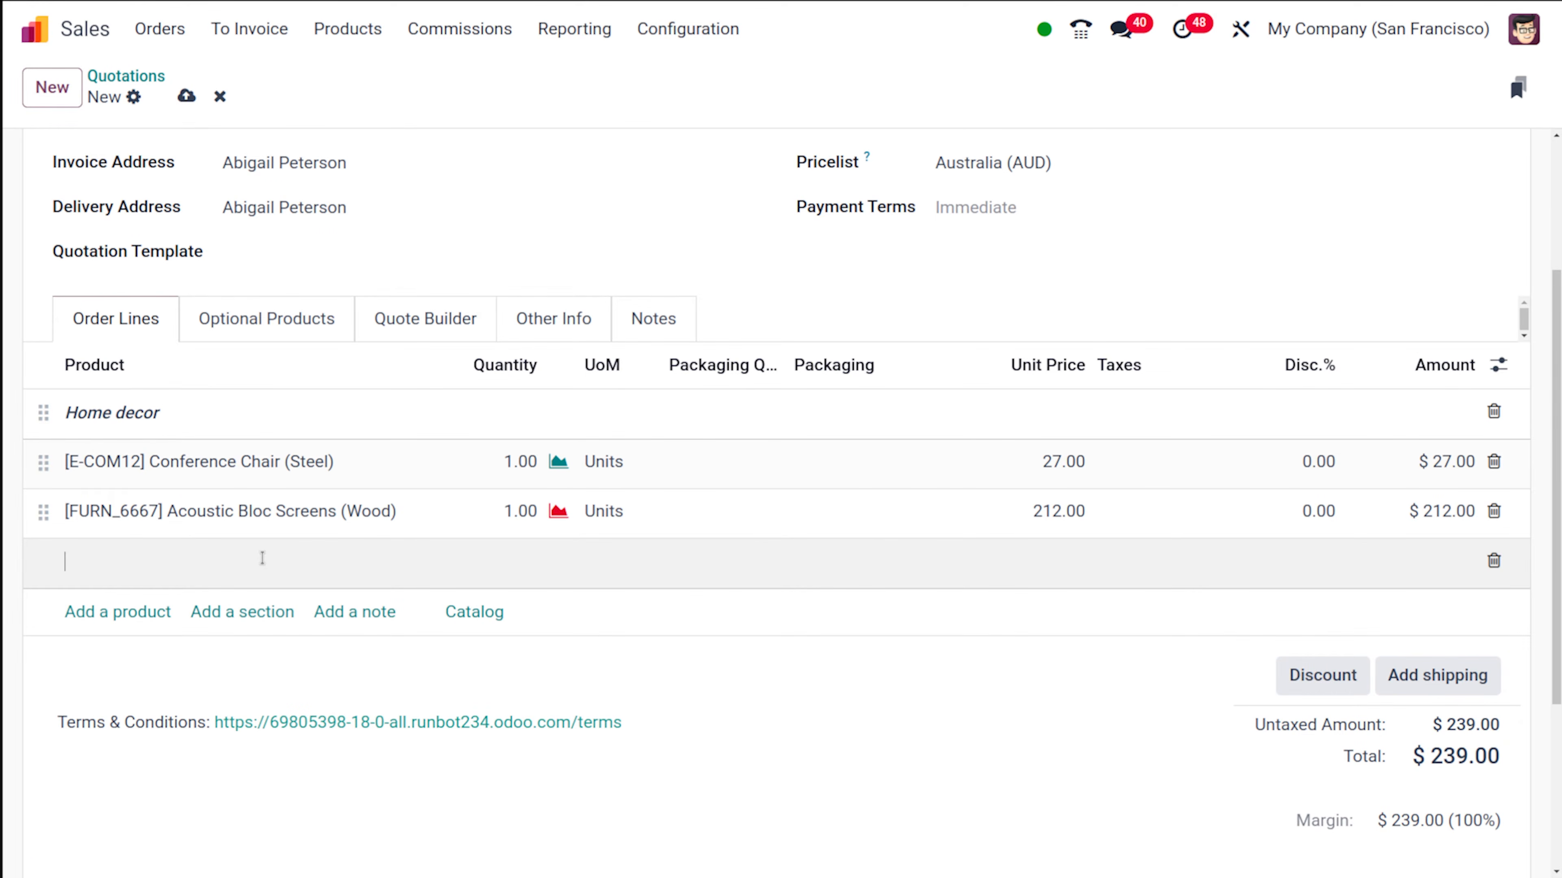
type("Food")
left_click(282, 649)
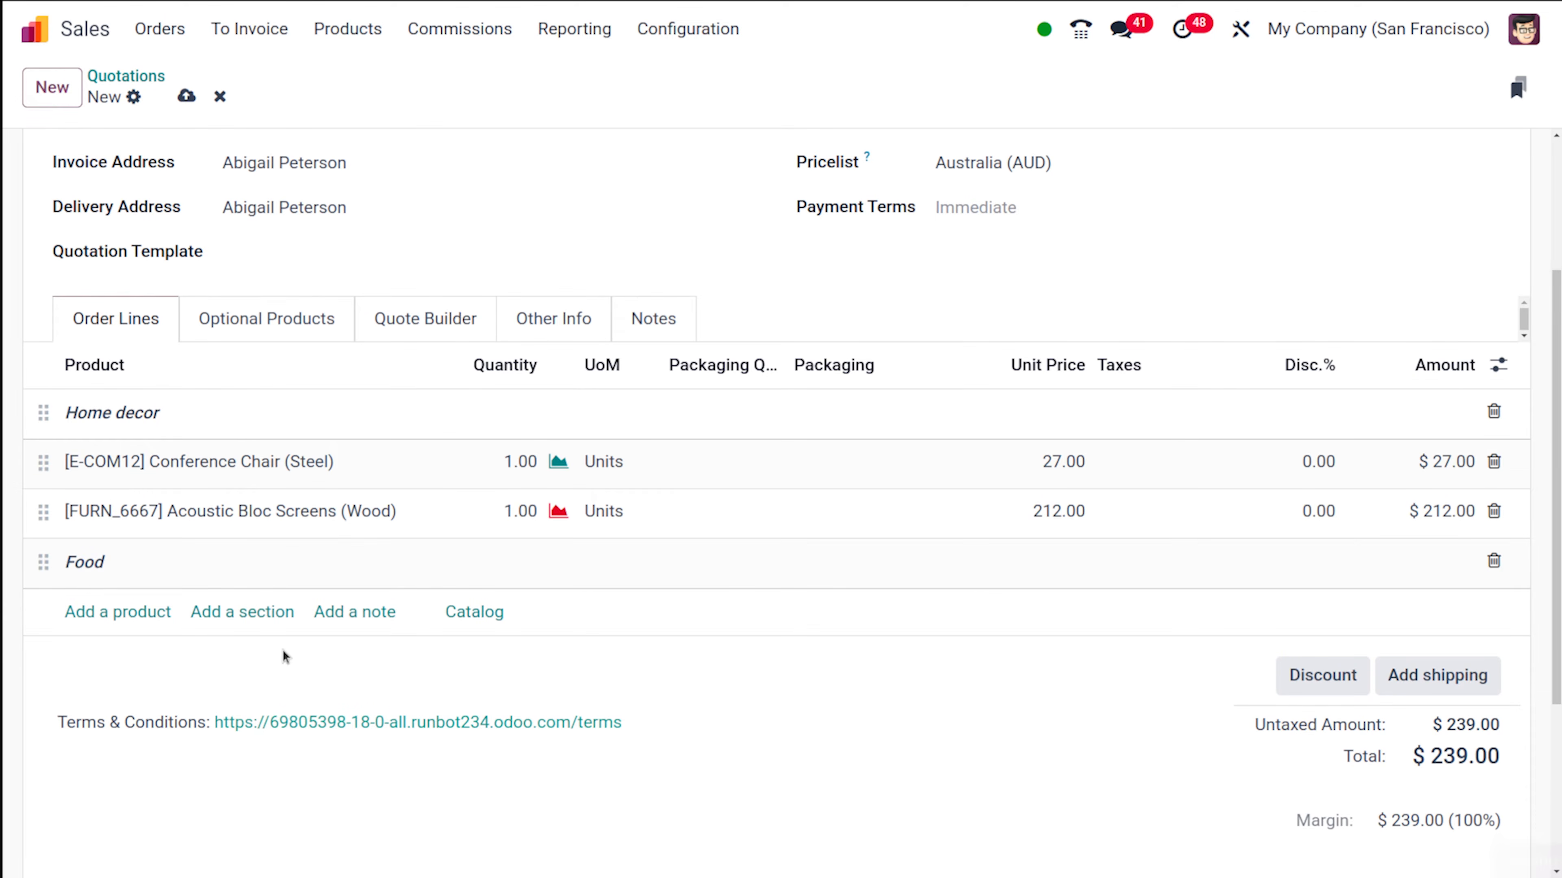
- Add a note reading "for snacks" under the Food section
left_click(343, 613)
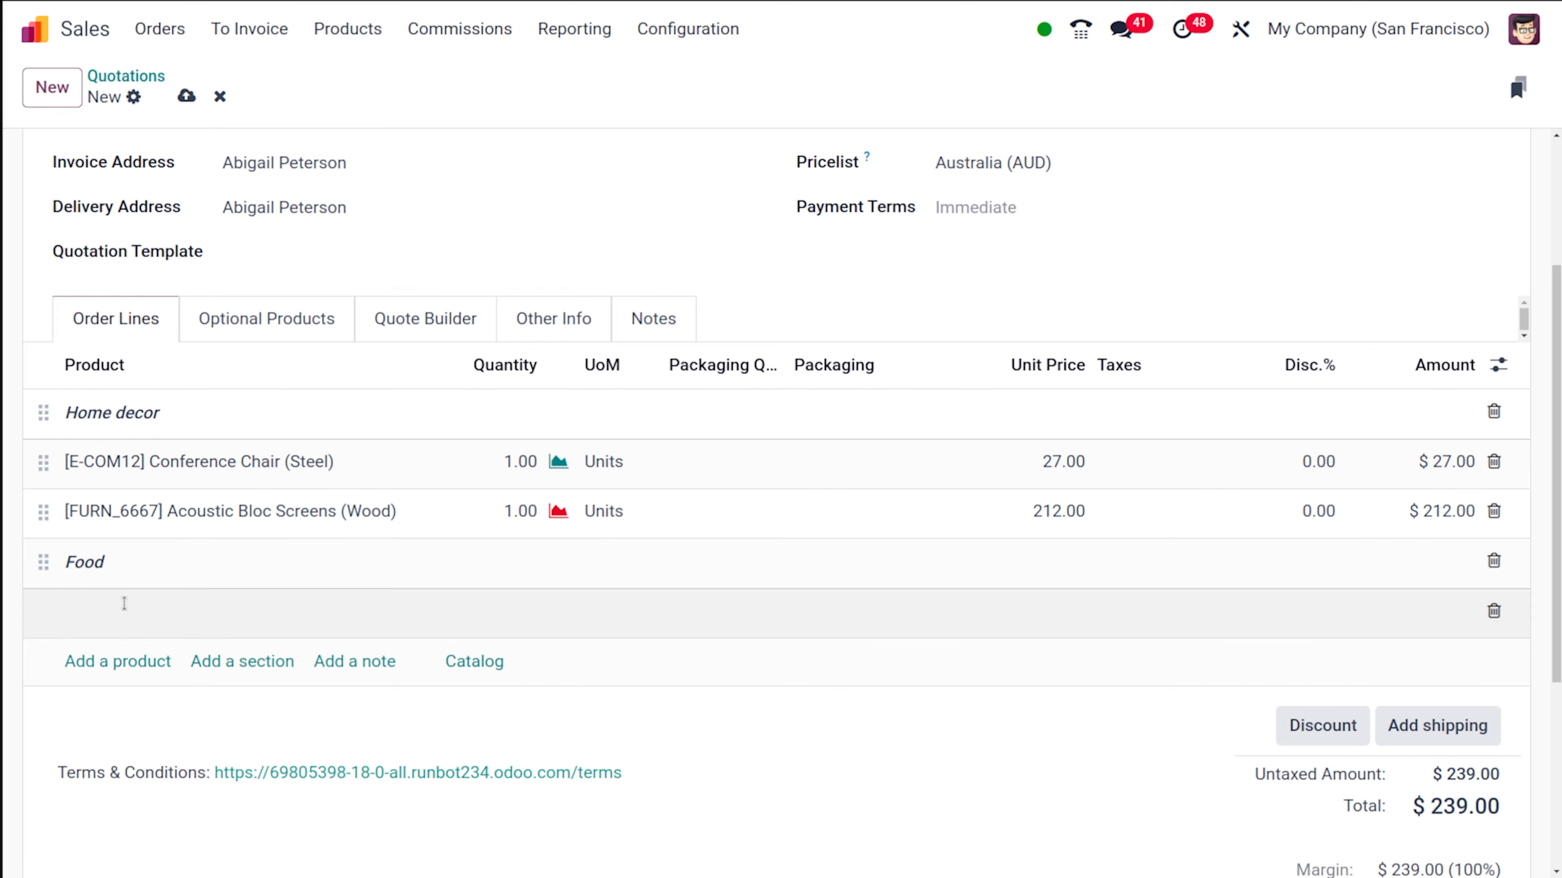
type("for snacks")
- Add Bacon Burger with Grilled vegetables as its side as a product line under the Food section
left_click(128, 661)
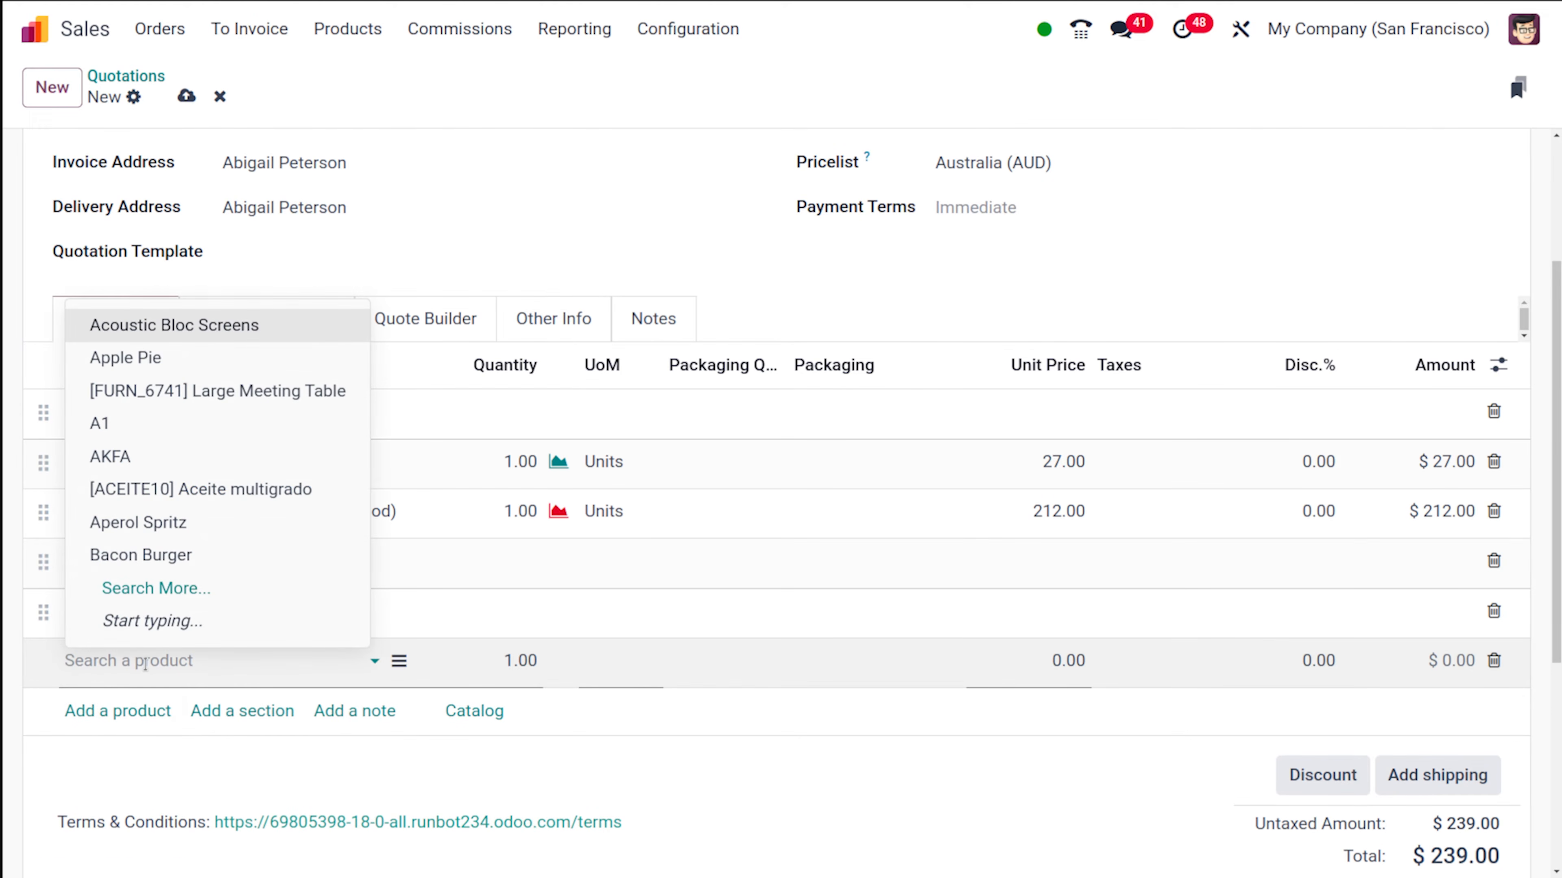
left_click(147, 555)
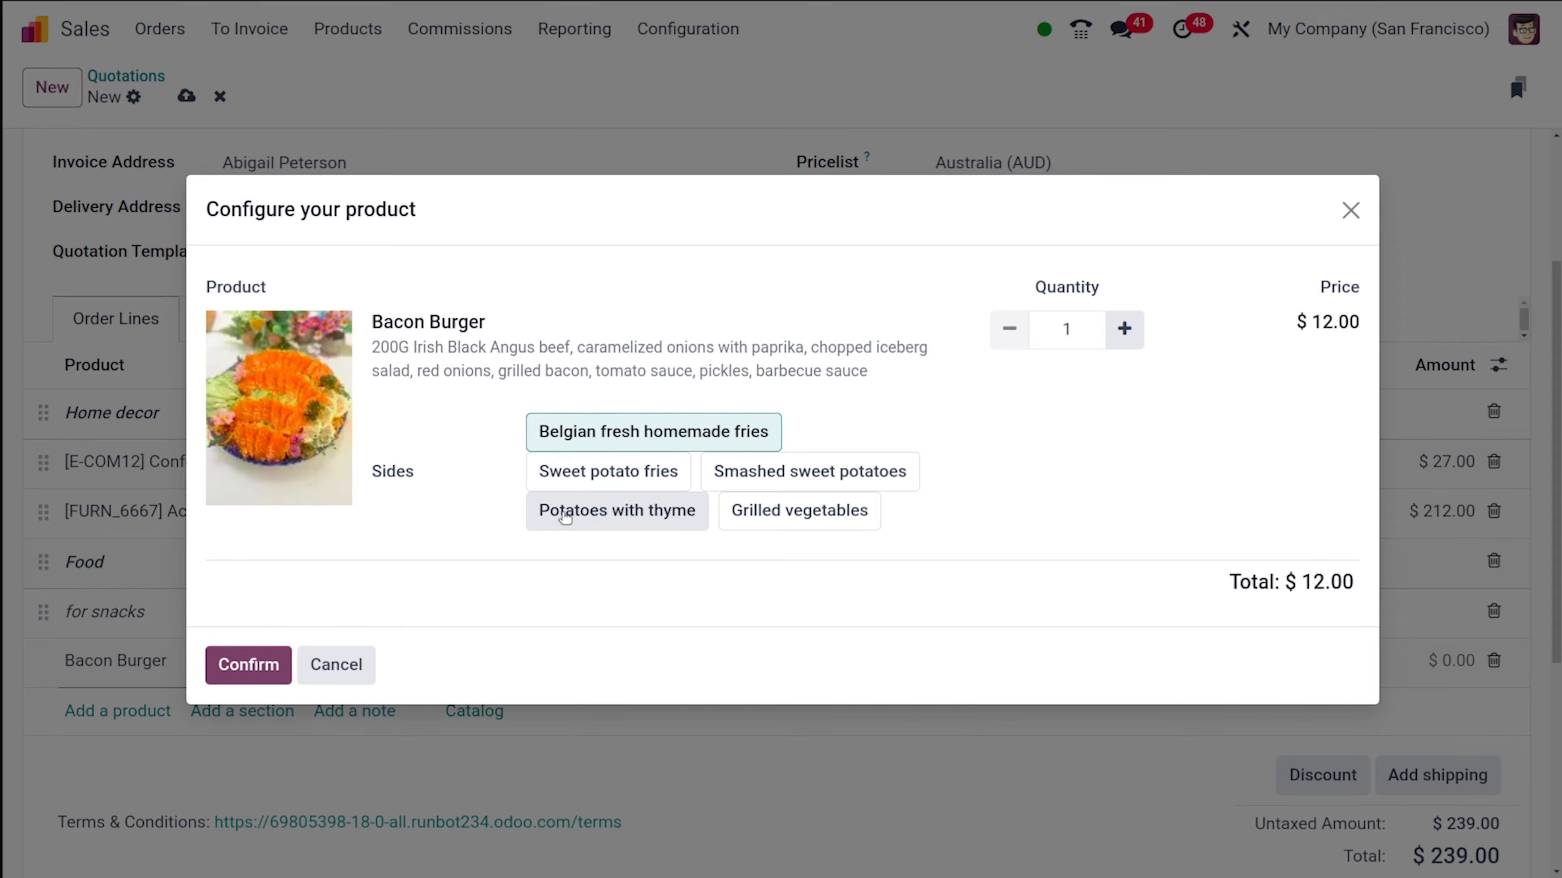
left_click(795, 505)
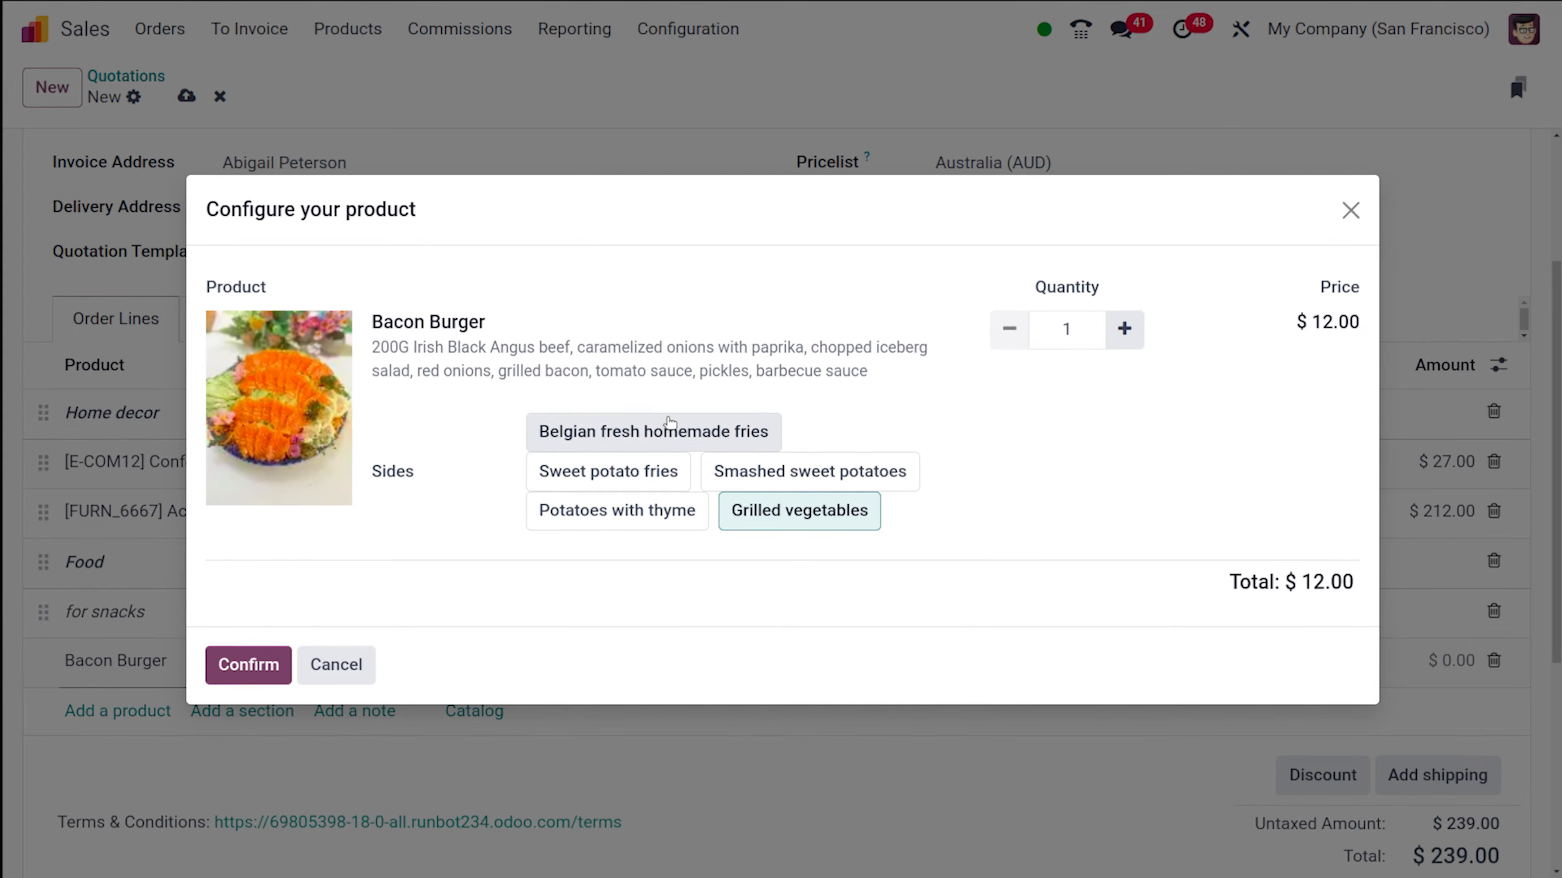
left_click(246, 665)
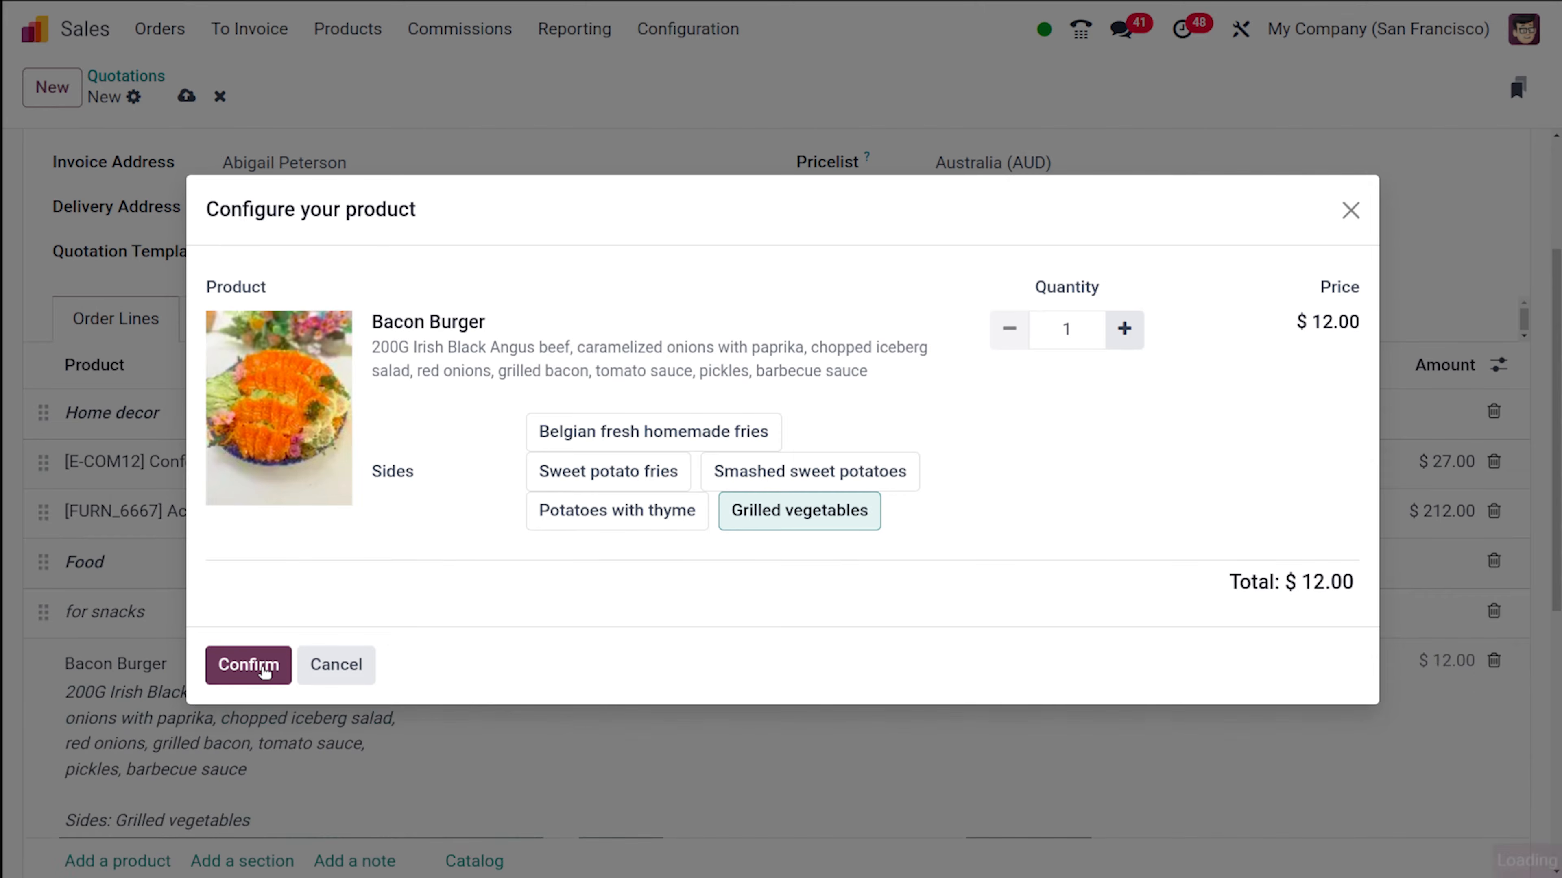
- Add Apple Pie as a product line below the Bacon Burger
scroll(264, 673, "down", 4)
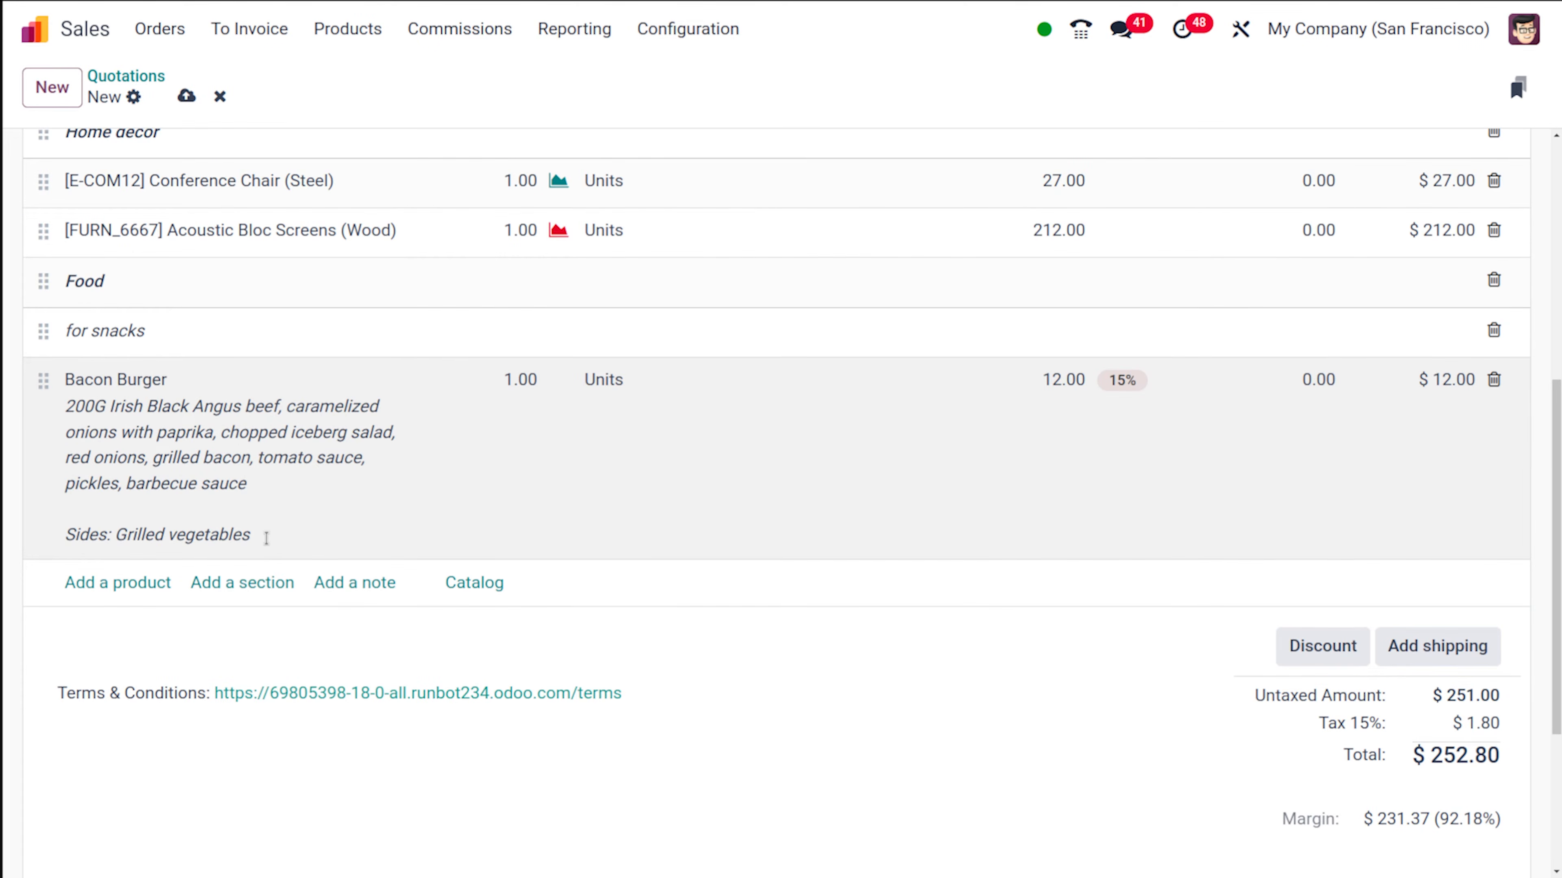
left_click(118, 582)
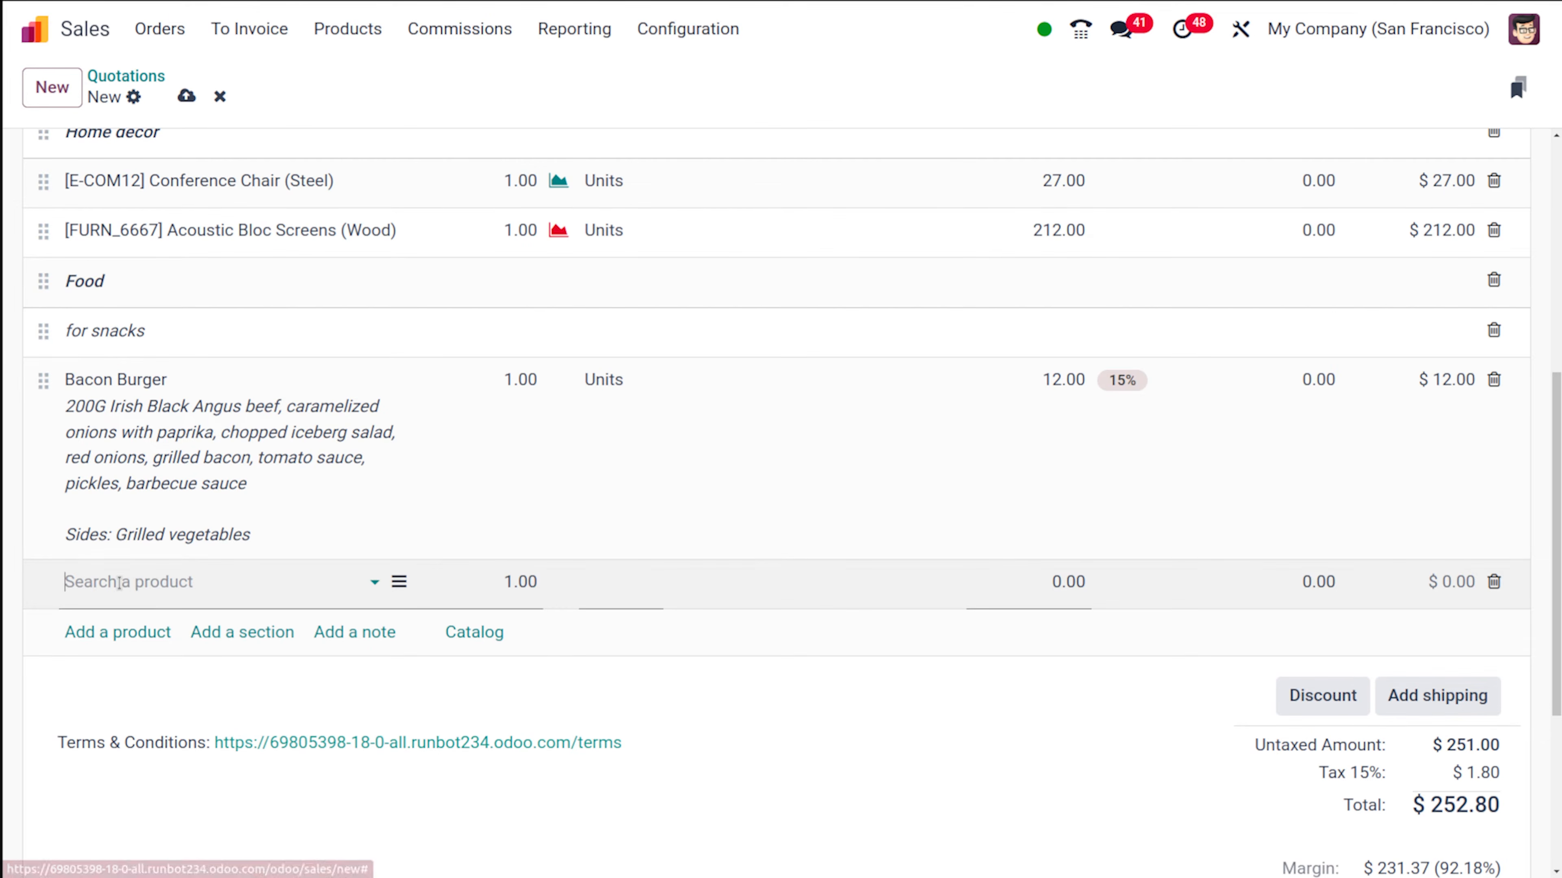
left_click(136, 583)
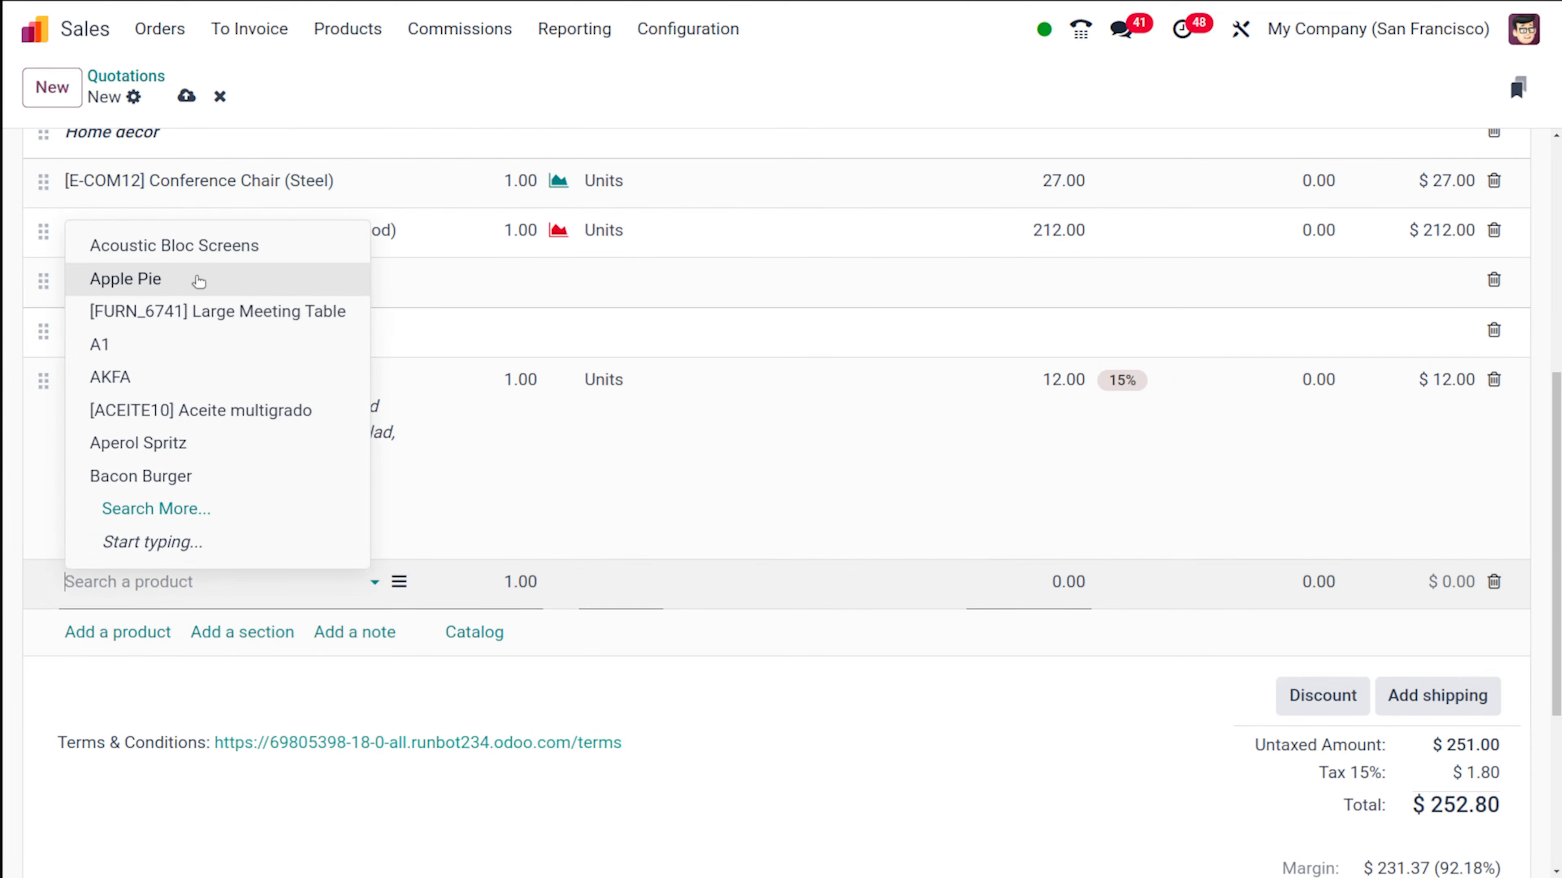
left_click(201, 280)
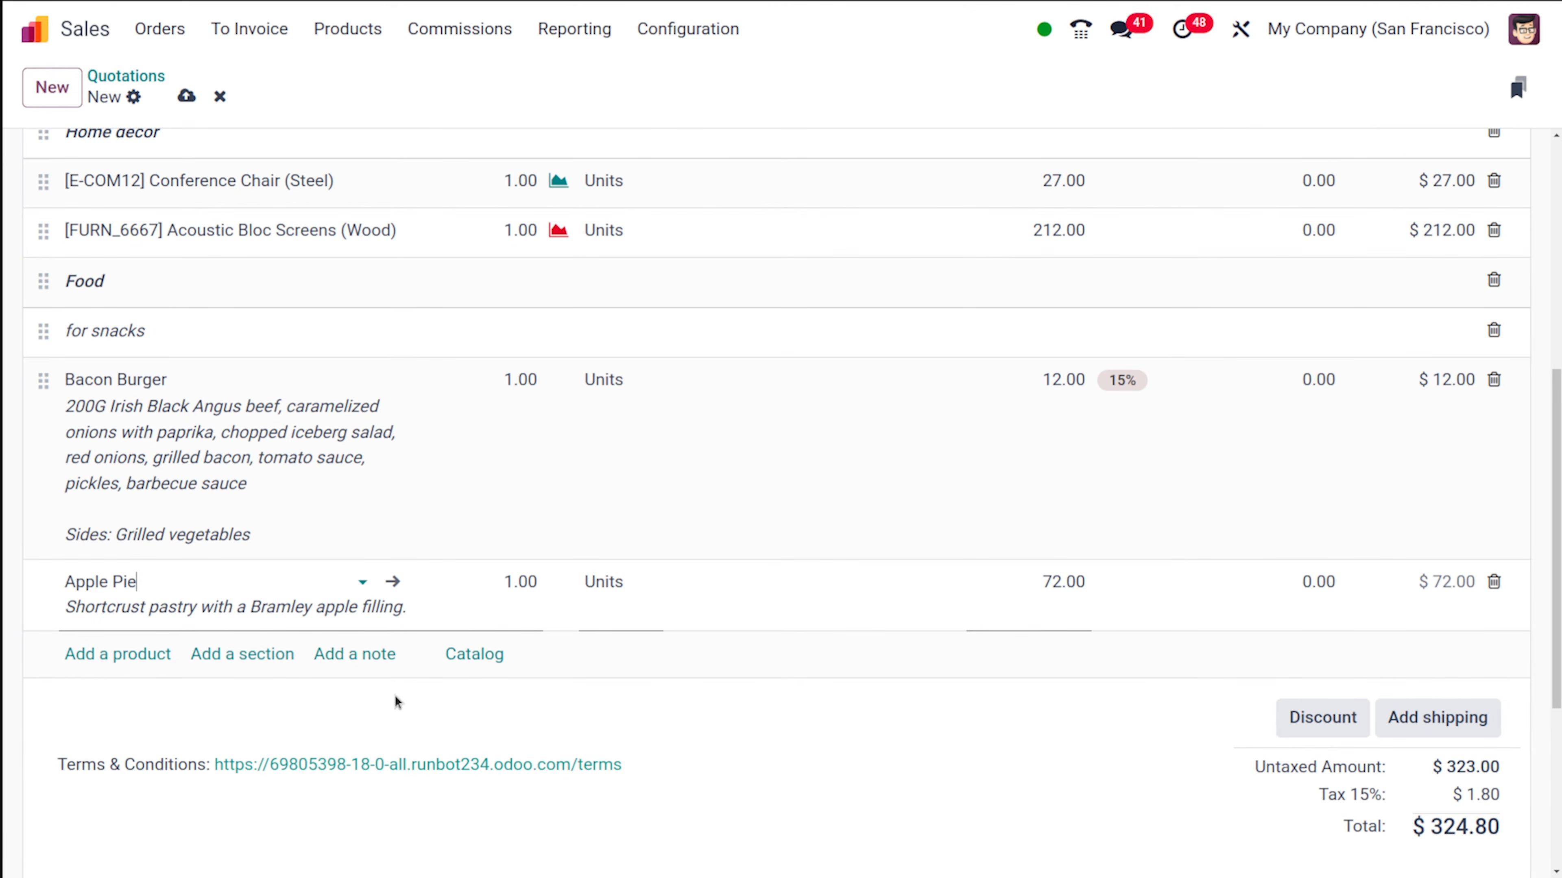
scroll(396, 701, "up", 4)
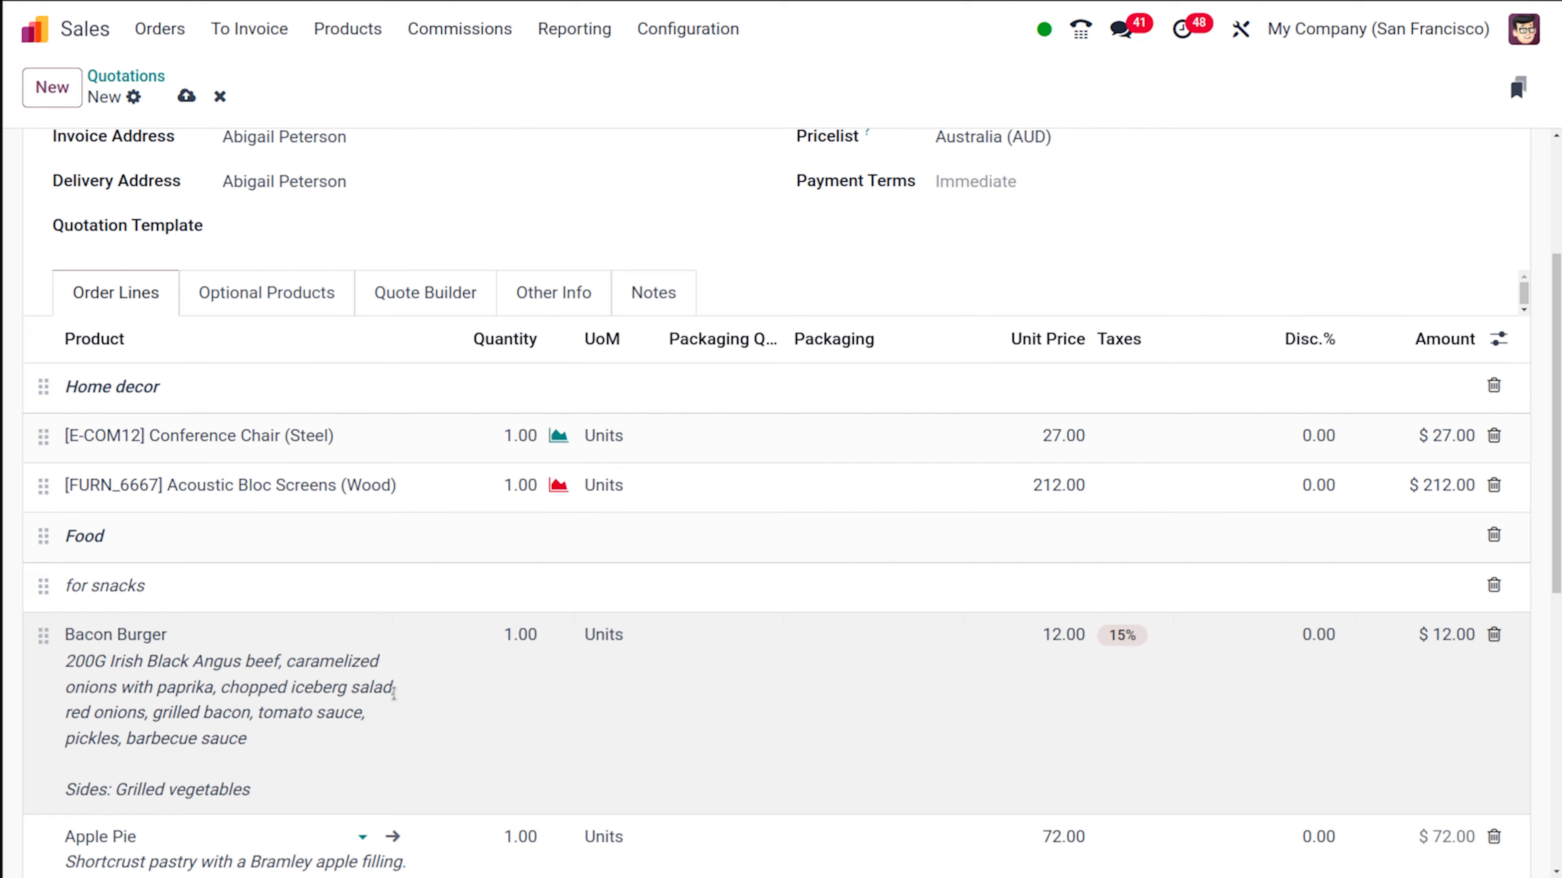
scroll(394, 694, "down", 6)
scroll(62, 337, "up", 4)
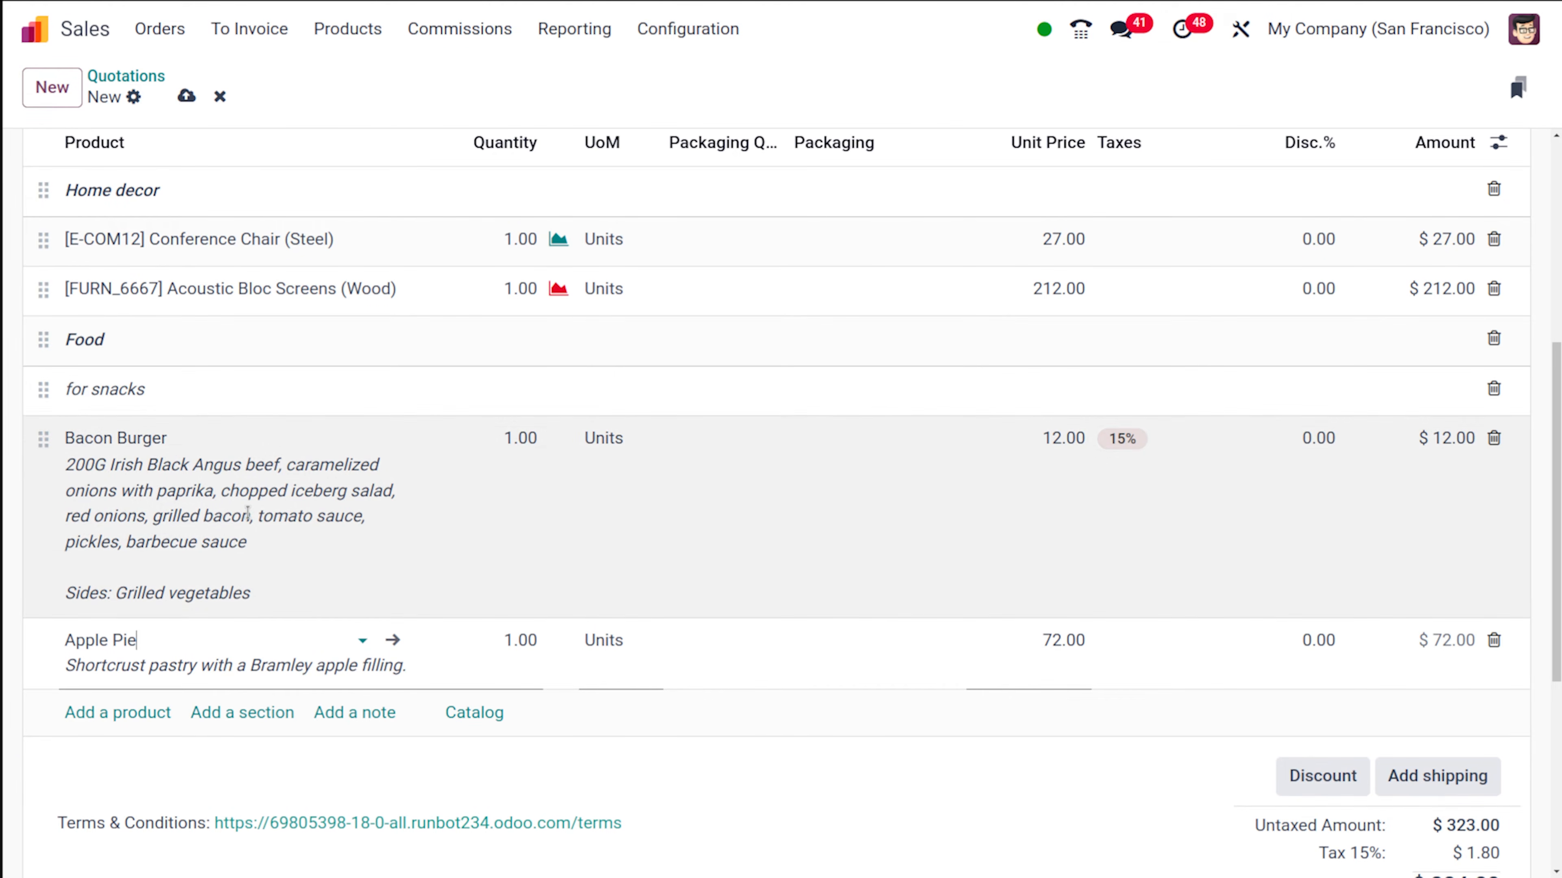
- Add three units of Large Meeting Table to the quotation from the product catalog, and return to the quotation form
scroll(247, 508, "down", 3)
scroll(250, 517, "up", 1)
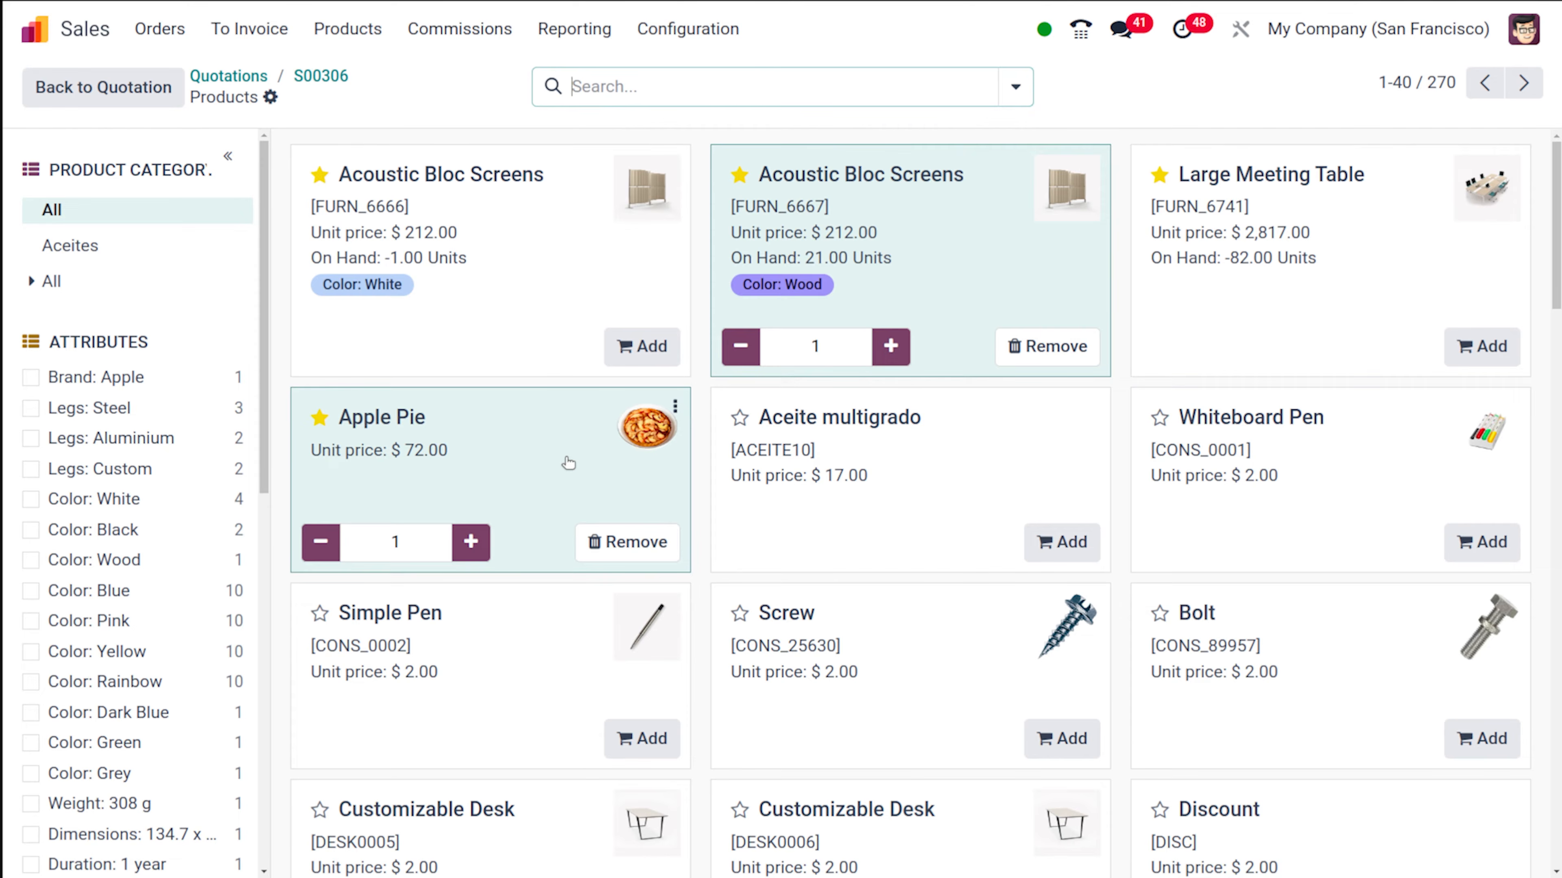
scroll(512, 677, "down", 5)
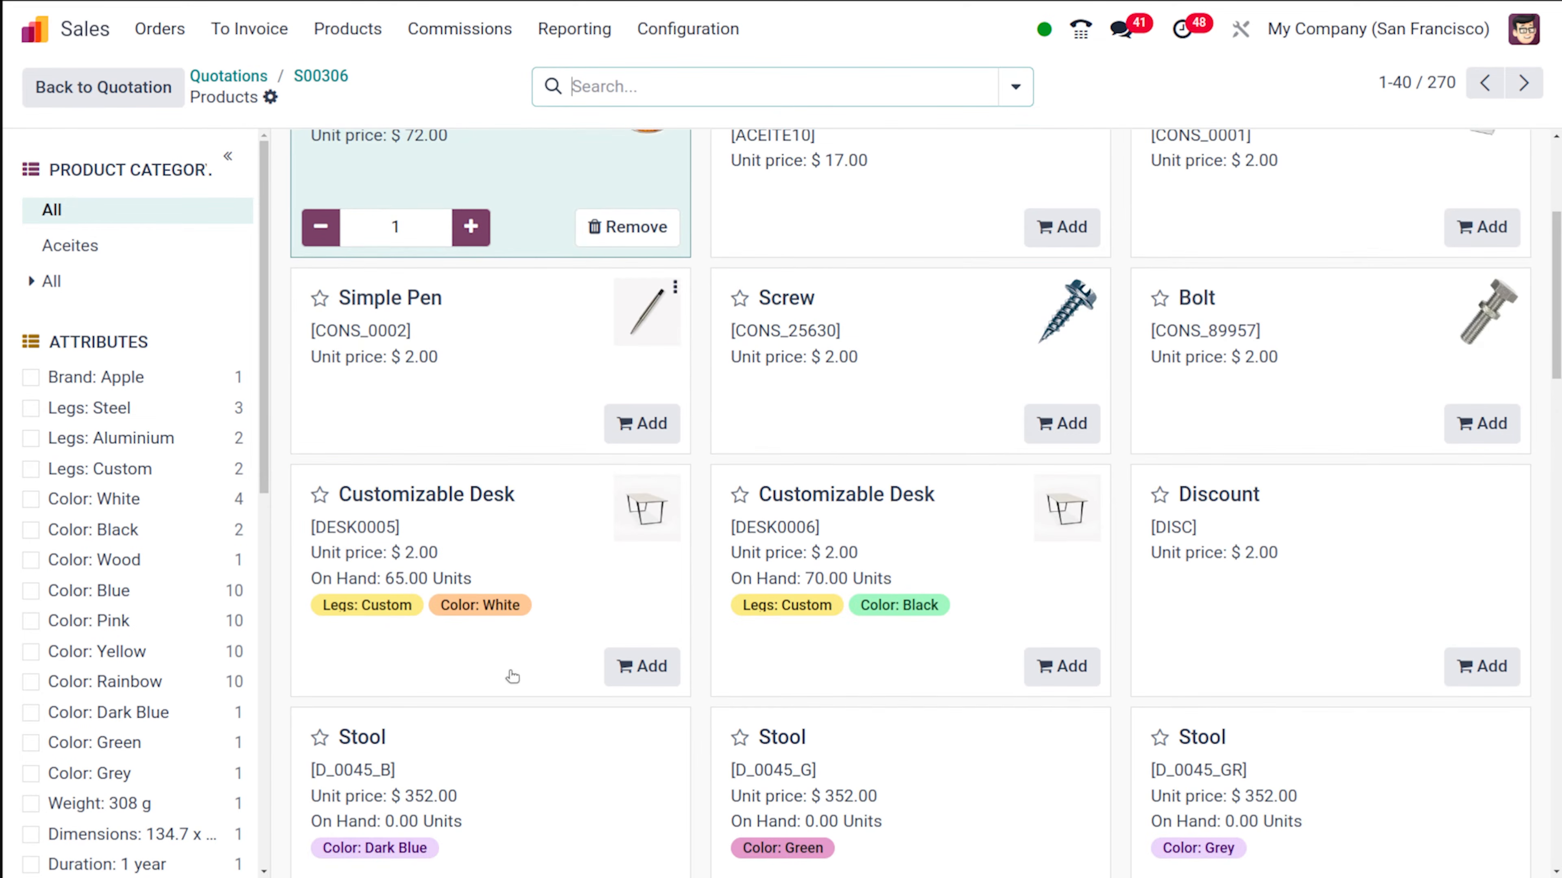
scroll(743, 551, "down", 10)
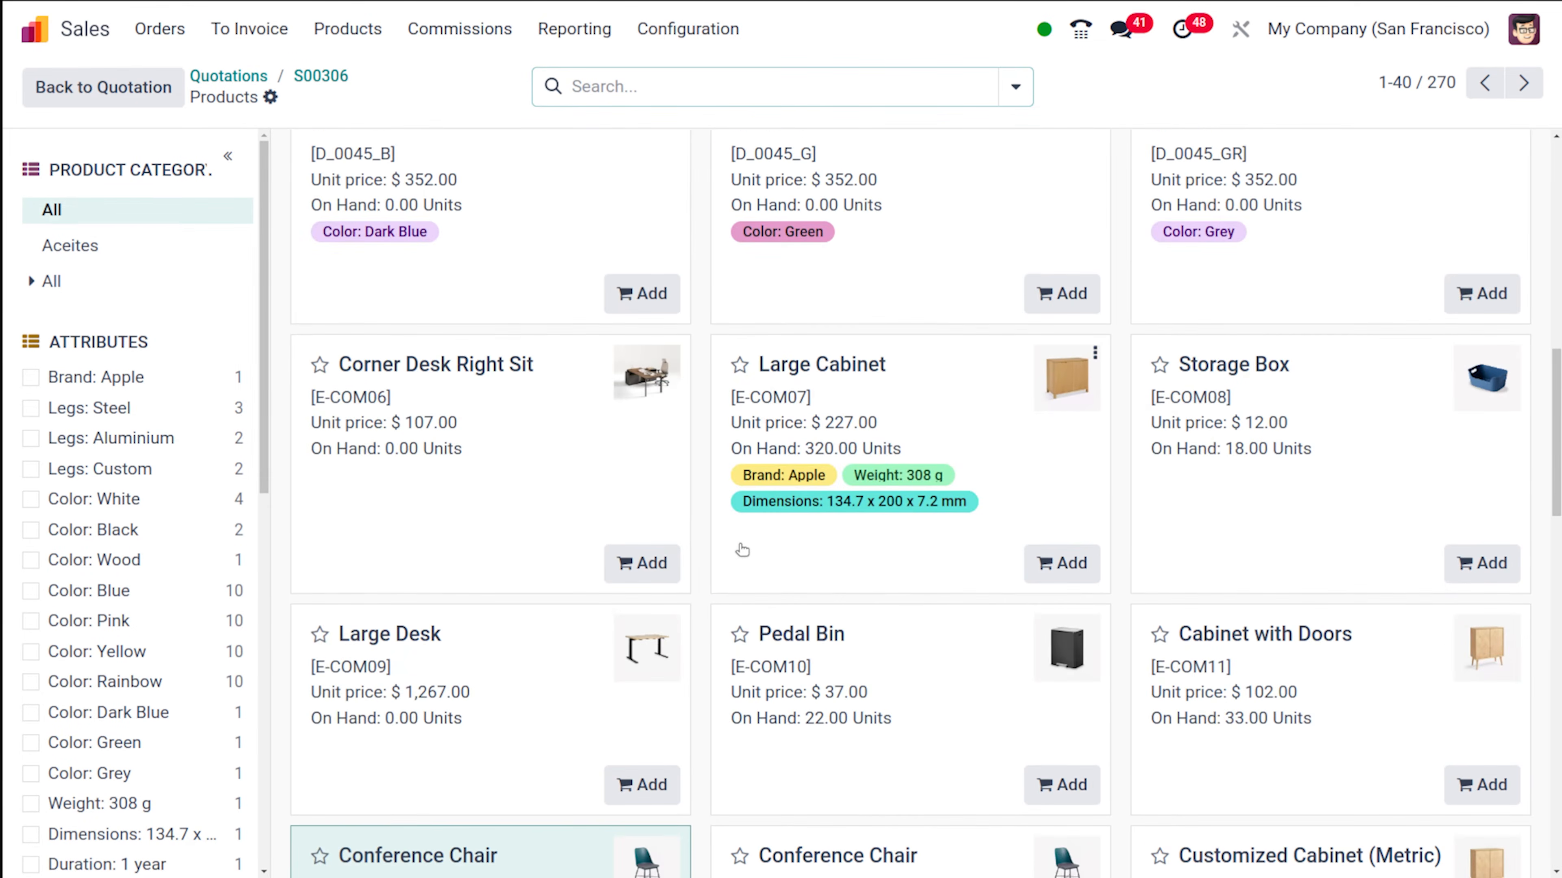
scroll(743, 550, "down", 7)
scroll(742, 551, "down", 7)
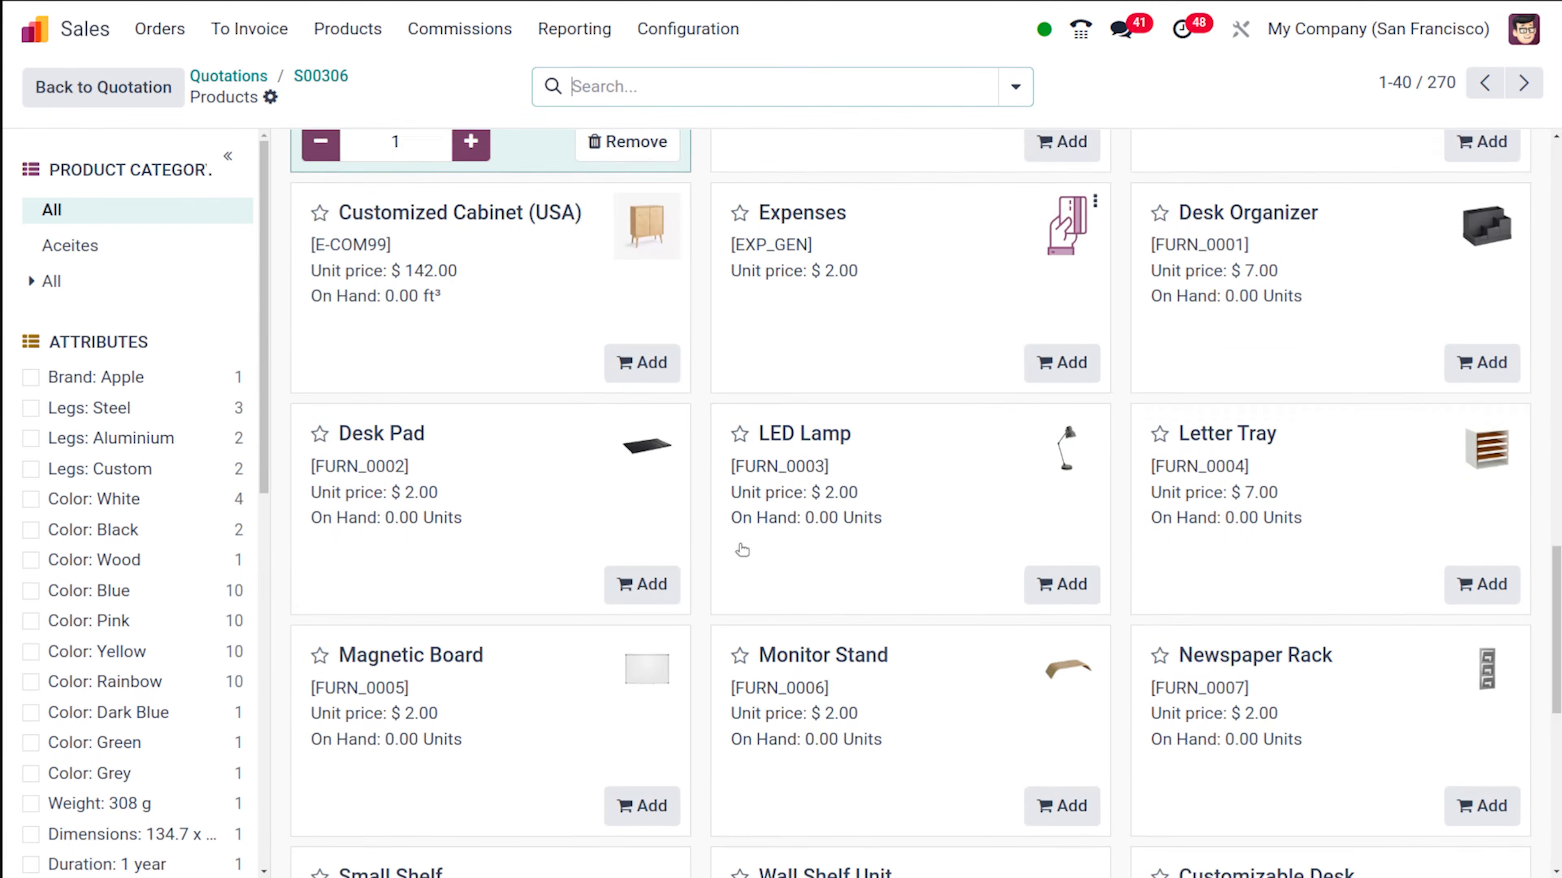
scroll(742, 551, "down", 6)
scroll(743, 551, "up", 20)
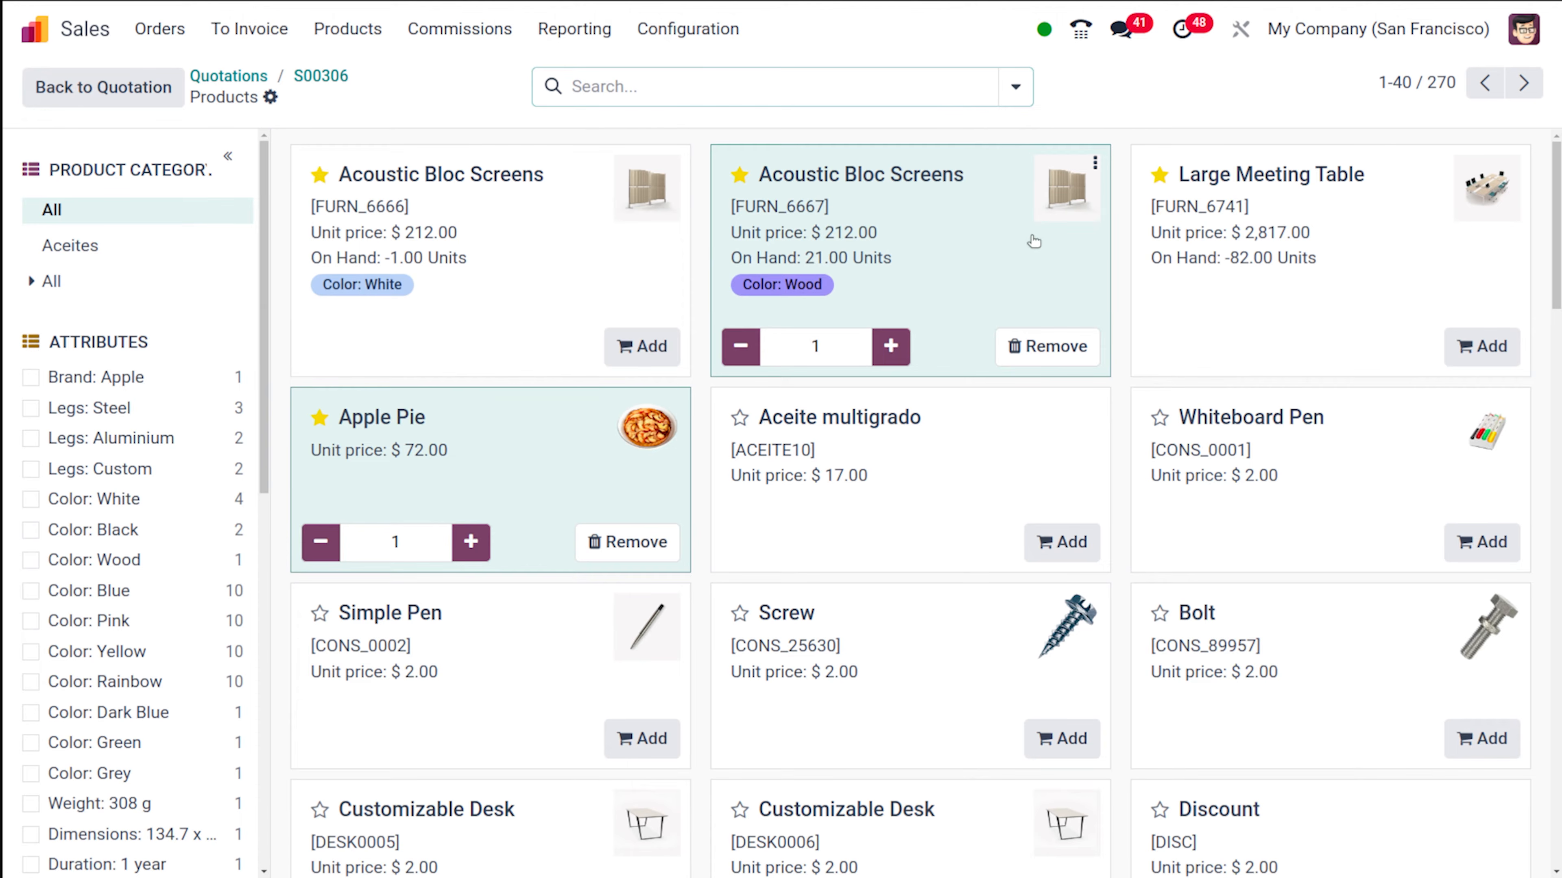
left_click(1214, 349)
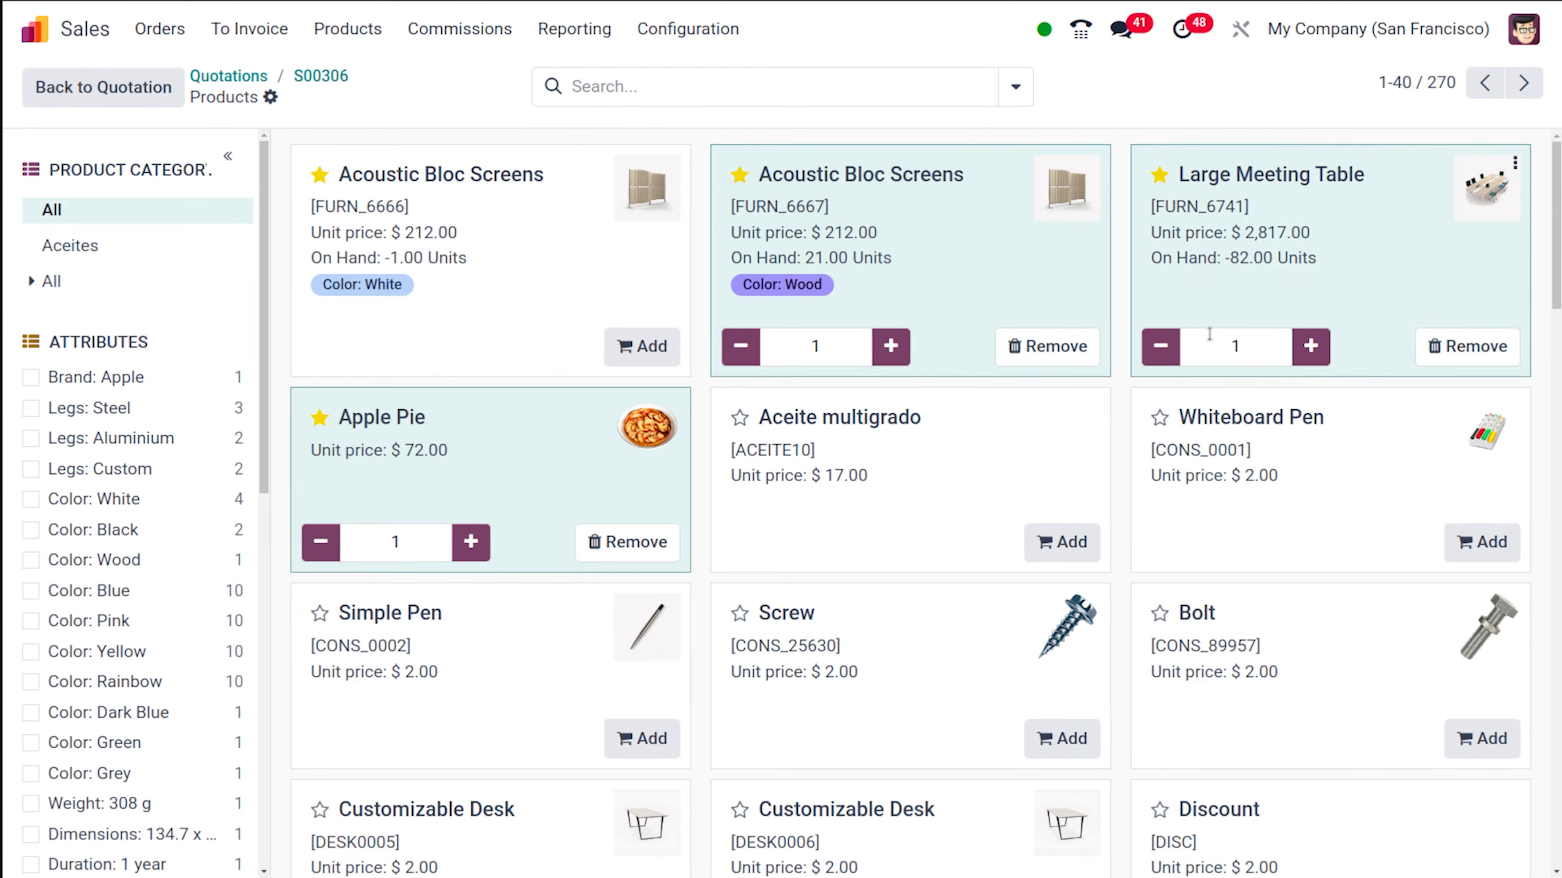
left_click(1312, 357)
left_click(1313, 362)
left_click(330, 80)
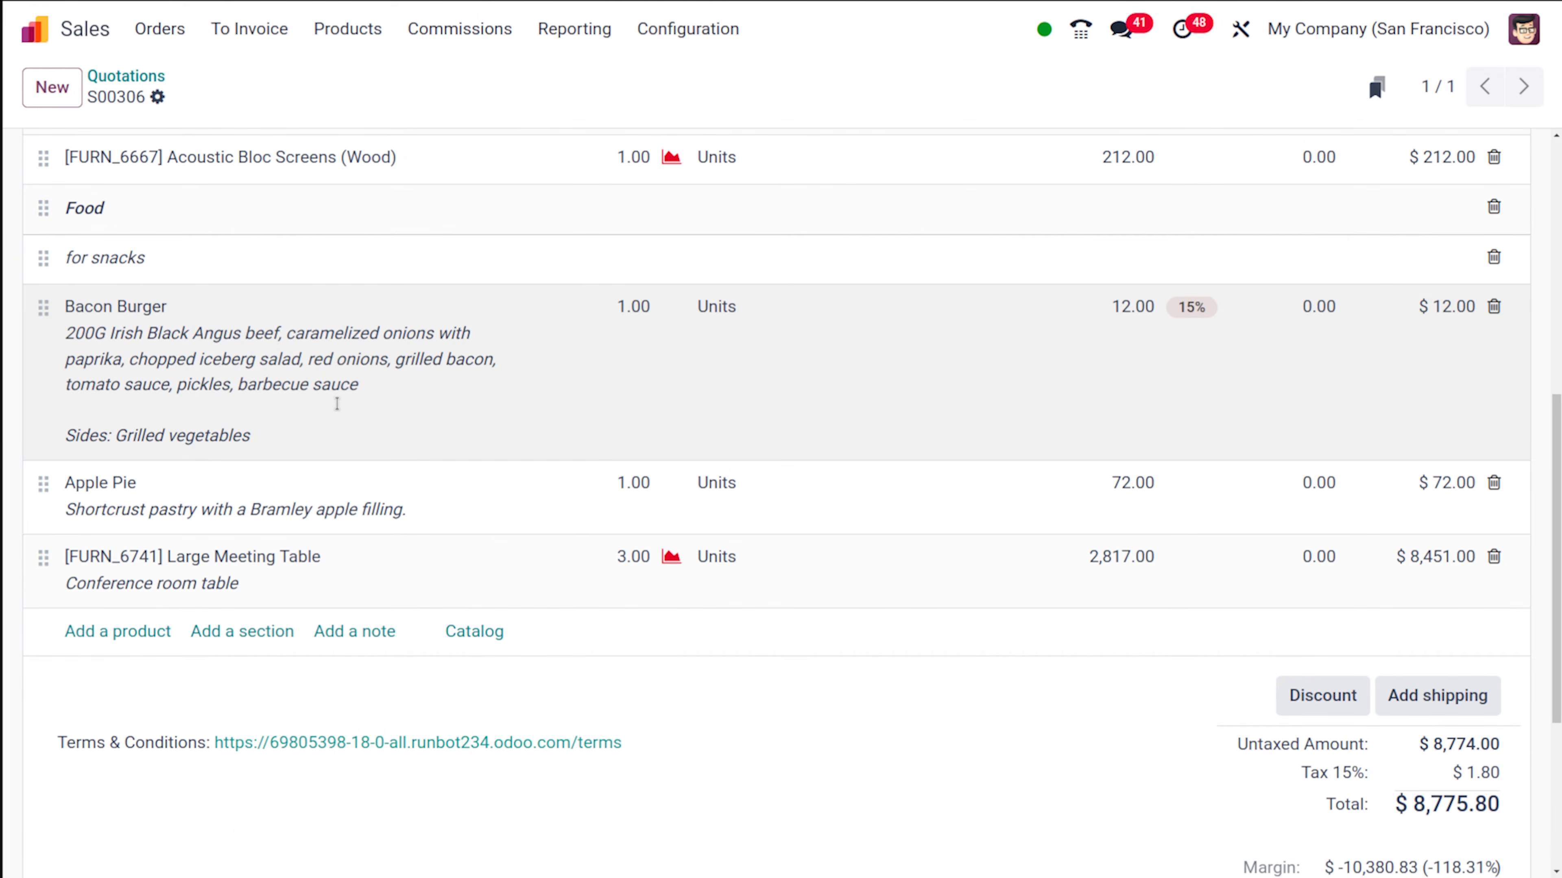
- Review the quotation's order lines and totals, including the Large Meeting Table line below the Apple Pie
scroll(398, 301, "up", 5)
scroll(395, 298, "down", 6)
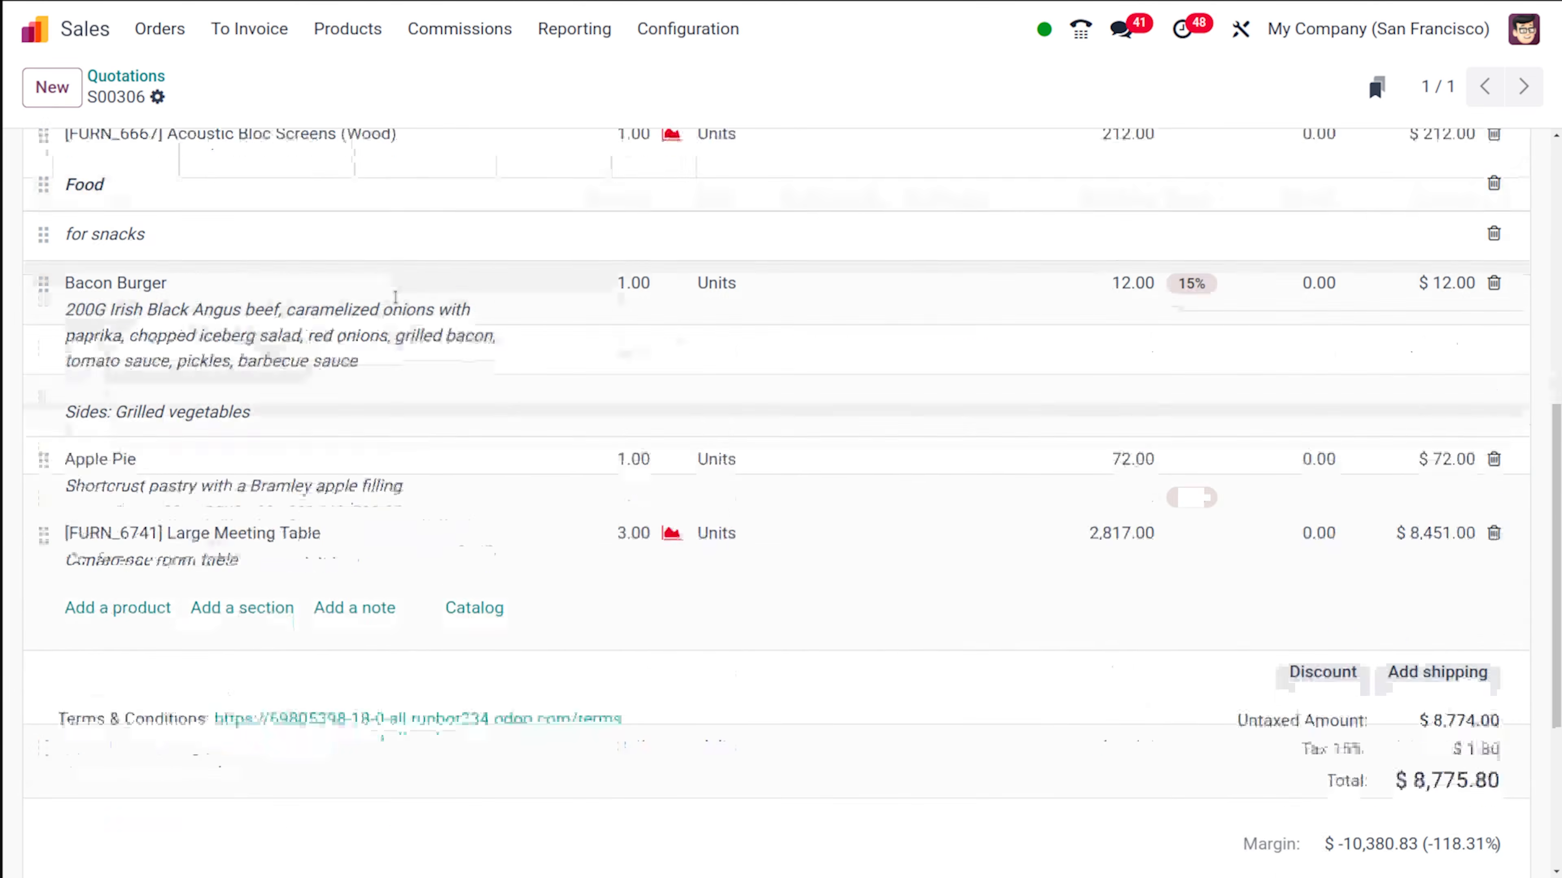
scroll(395, 297, "up", 4)
scroll(394, 302, "down", 6)
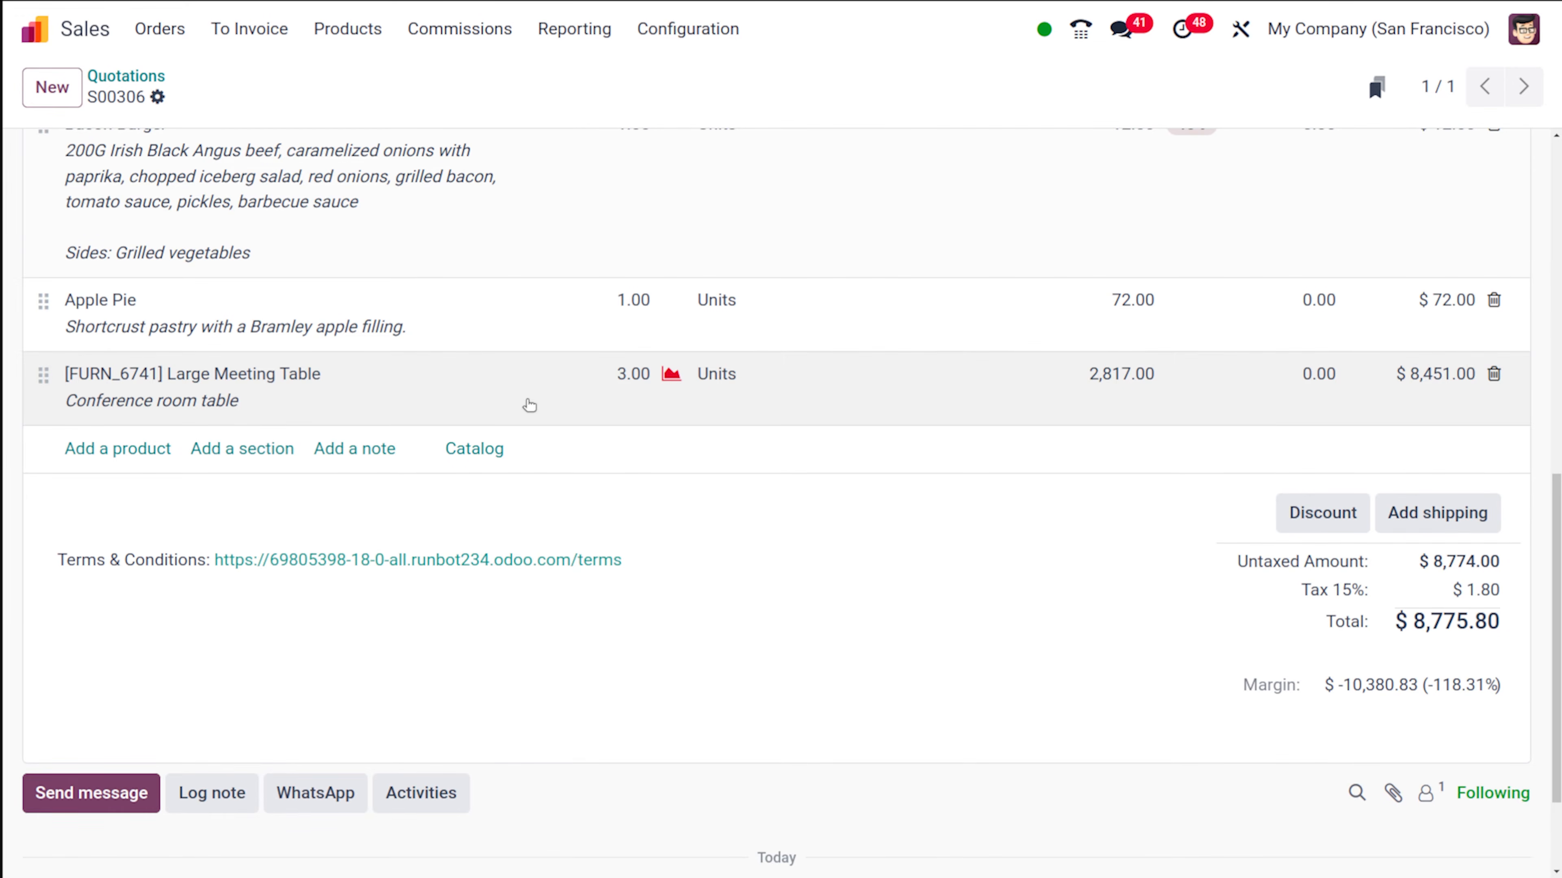
scroll(522, 398, "up", 5)
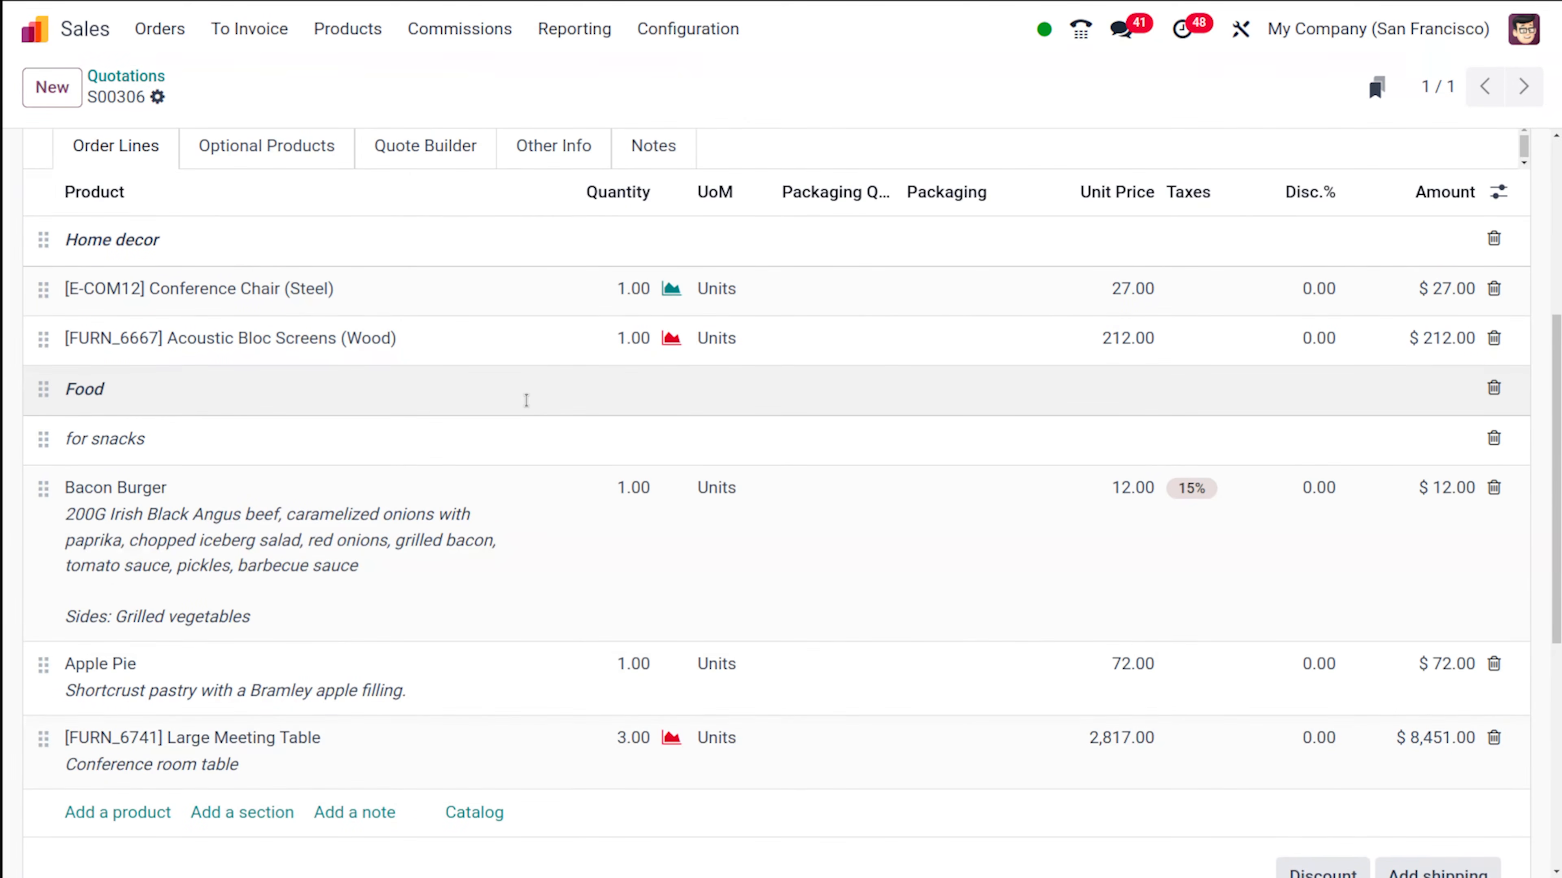
scroll(526, 401, "down", 3)
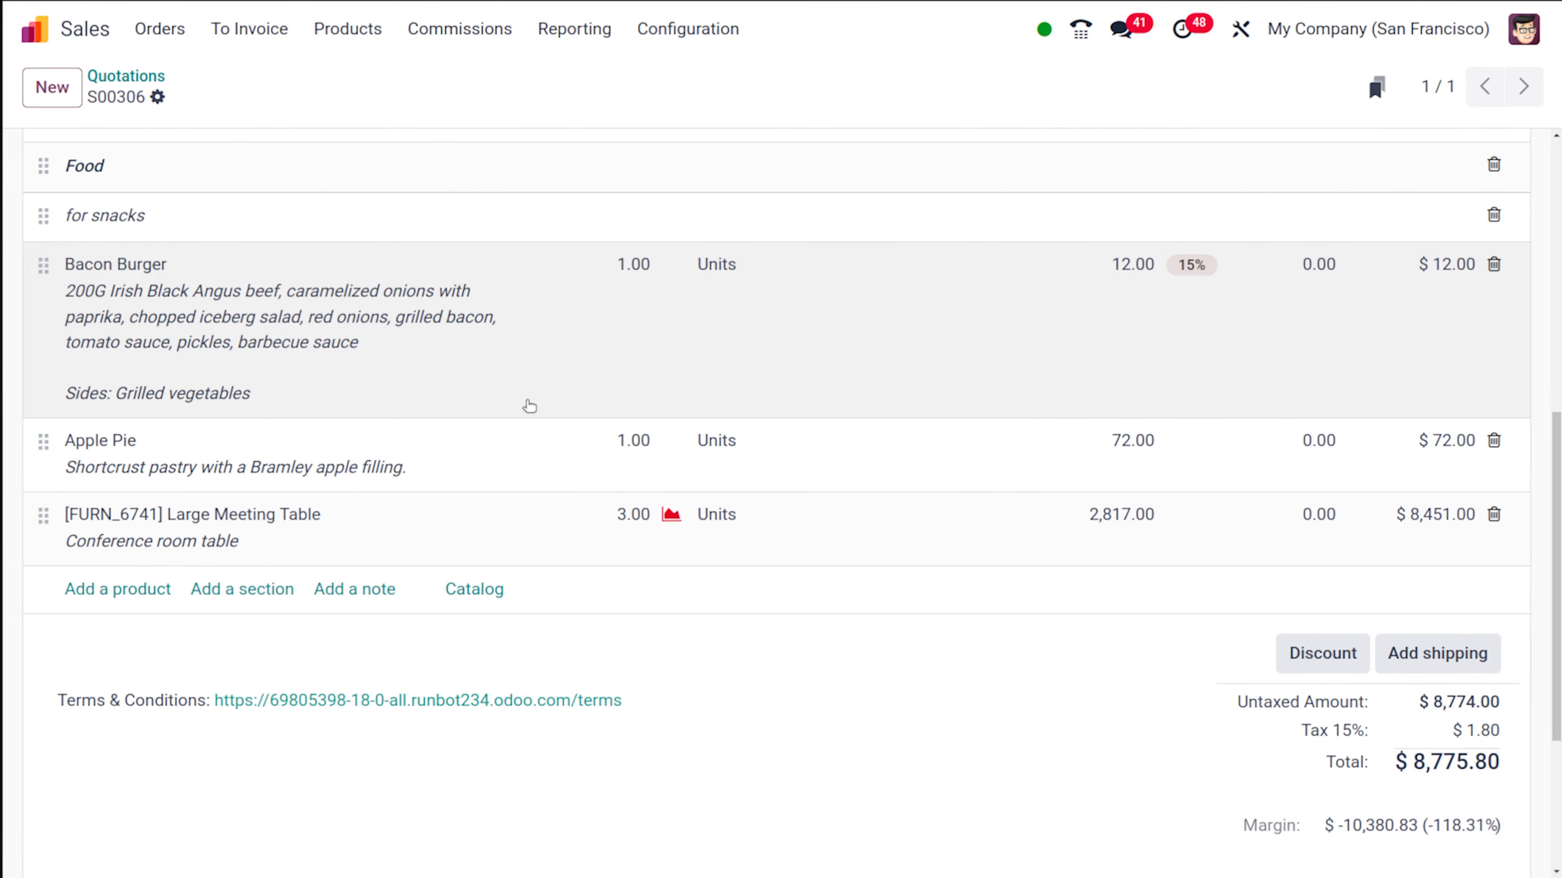
scroll(529, 406, "up", 1)
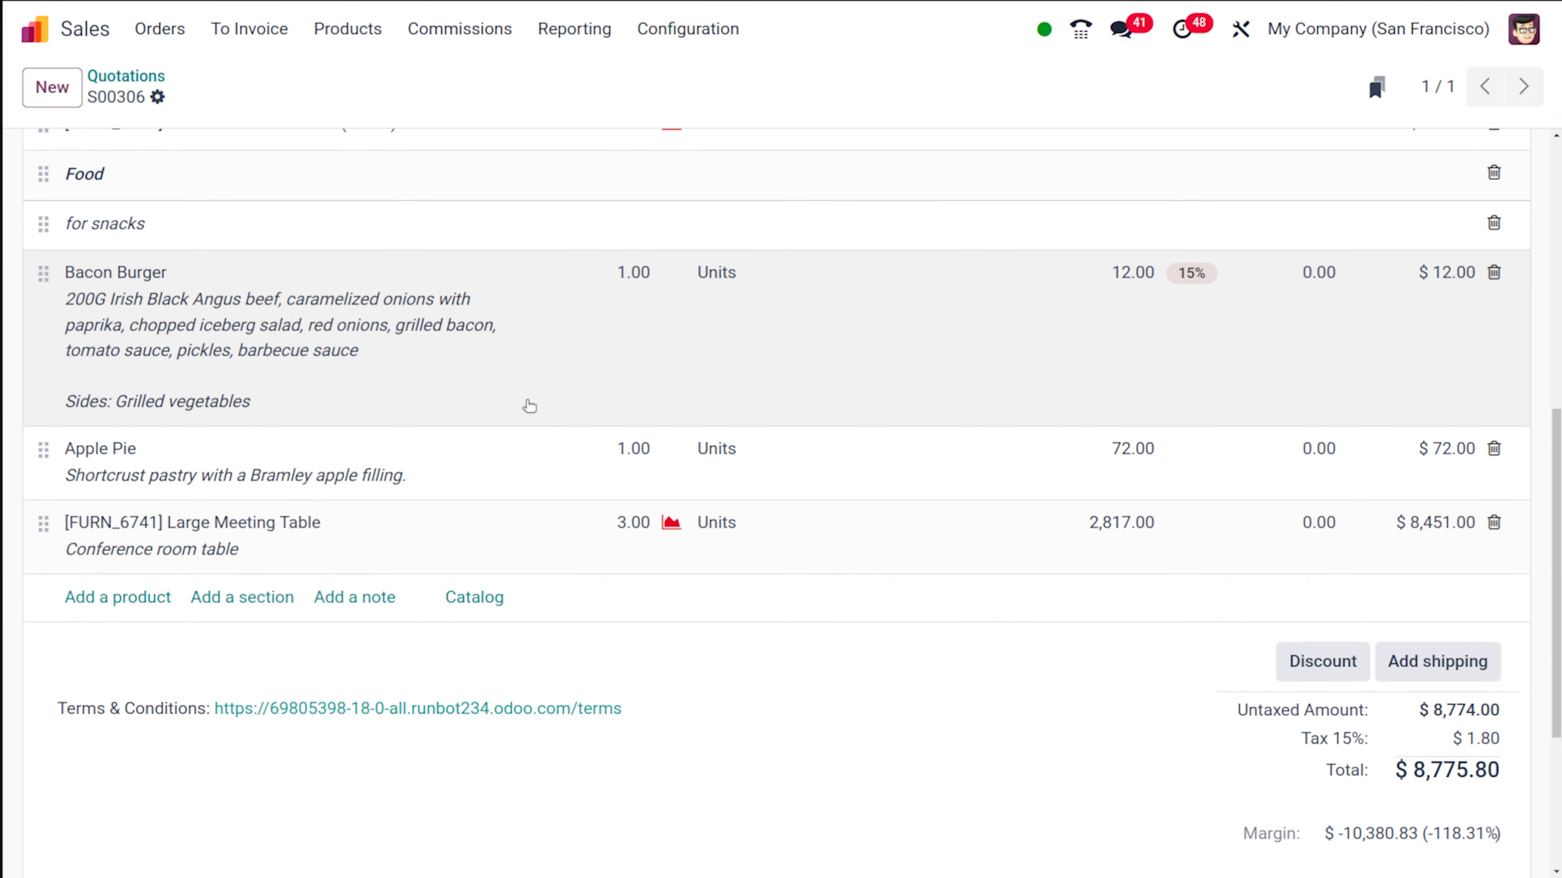
scroll(529, 405, "up", 5)
scroll(529, 406, "down", 4)
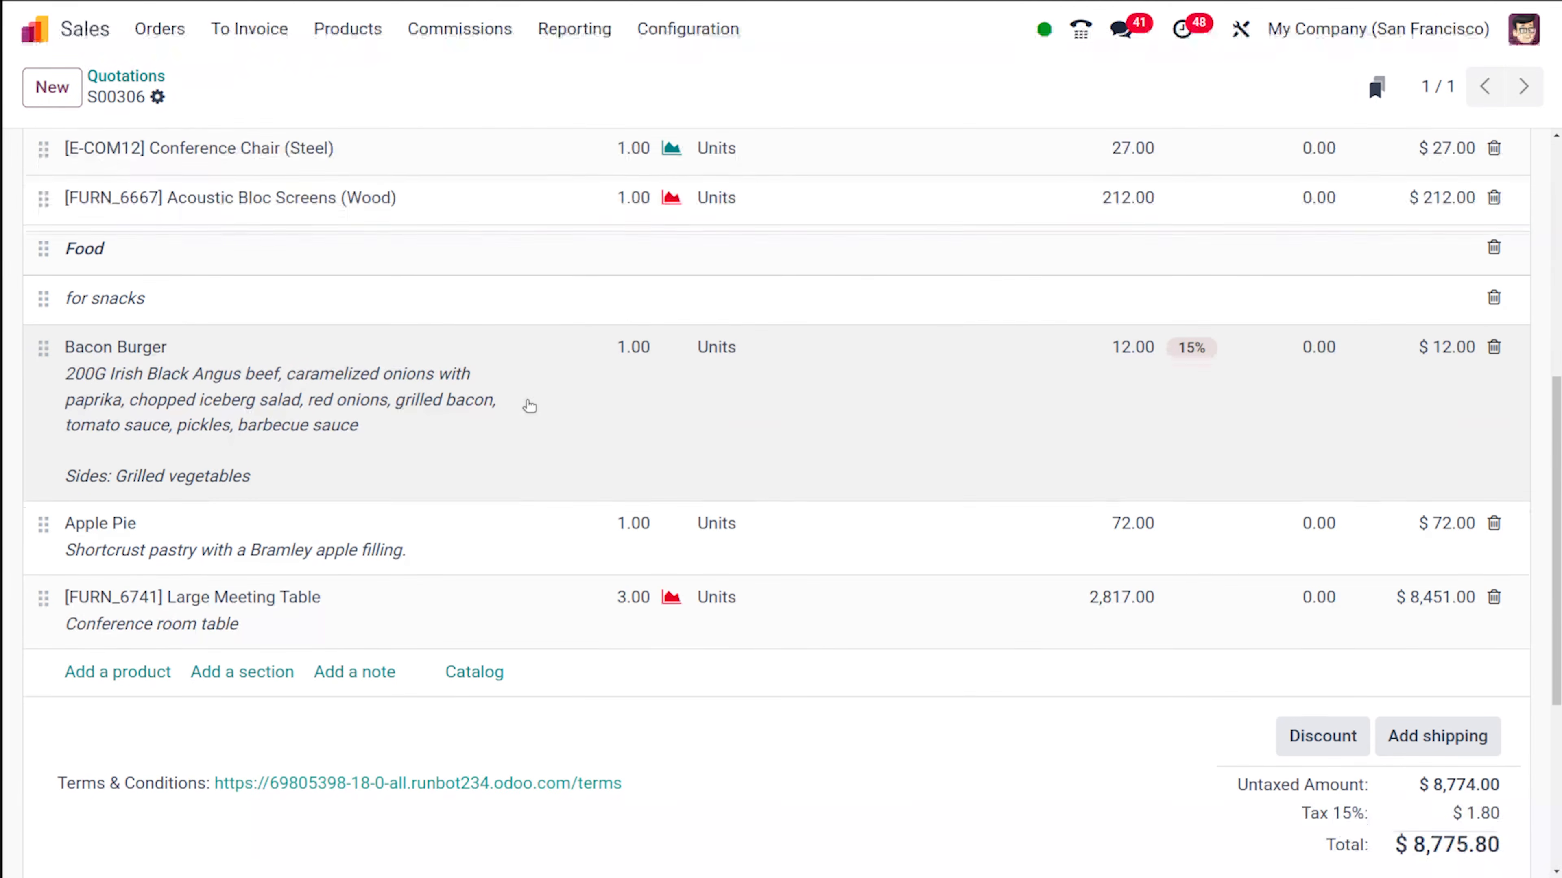
- Apply a 10% discount on all order lines of the quotation and check the discount on each line
scroll(529, 405, "down", 5)
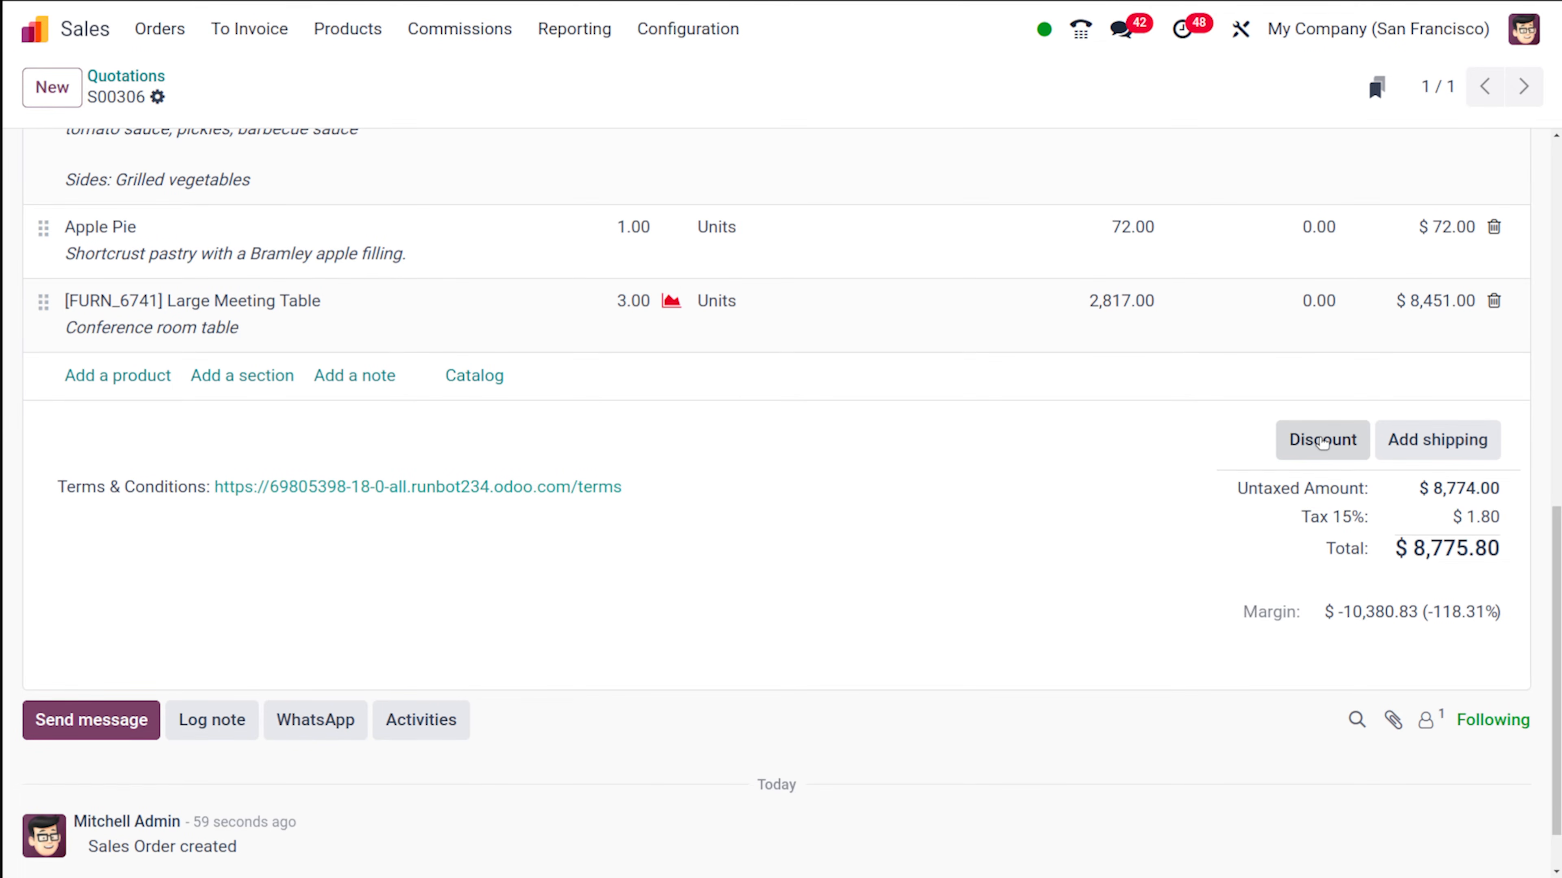
left_click(1322, 440)
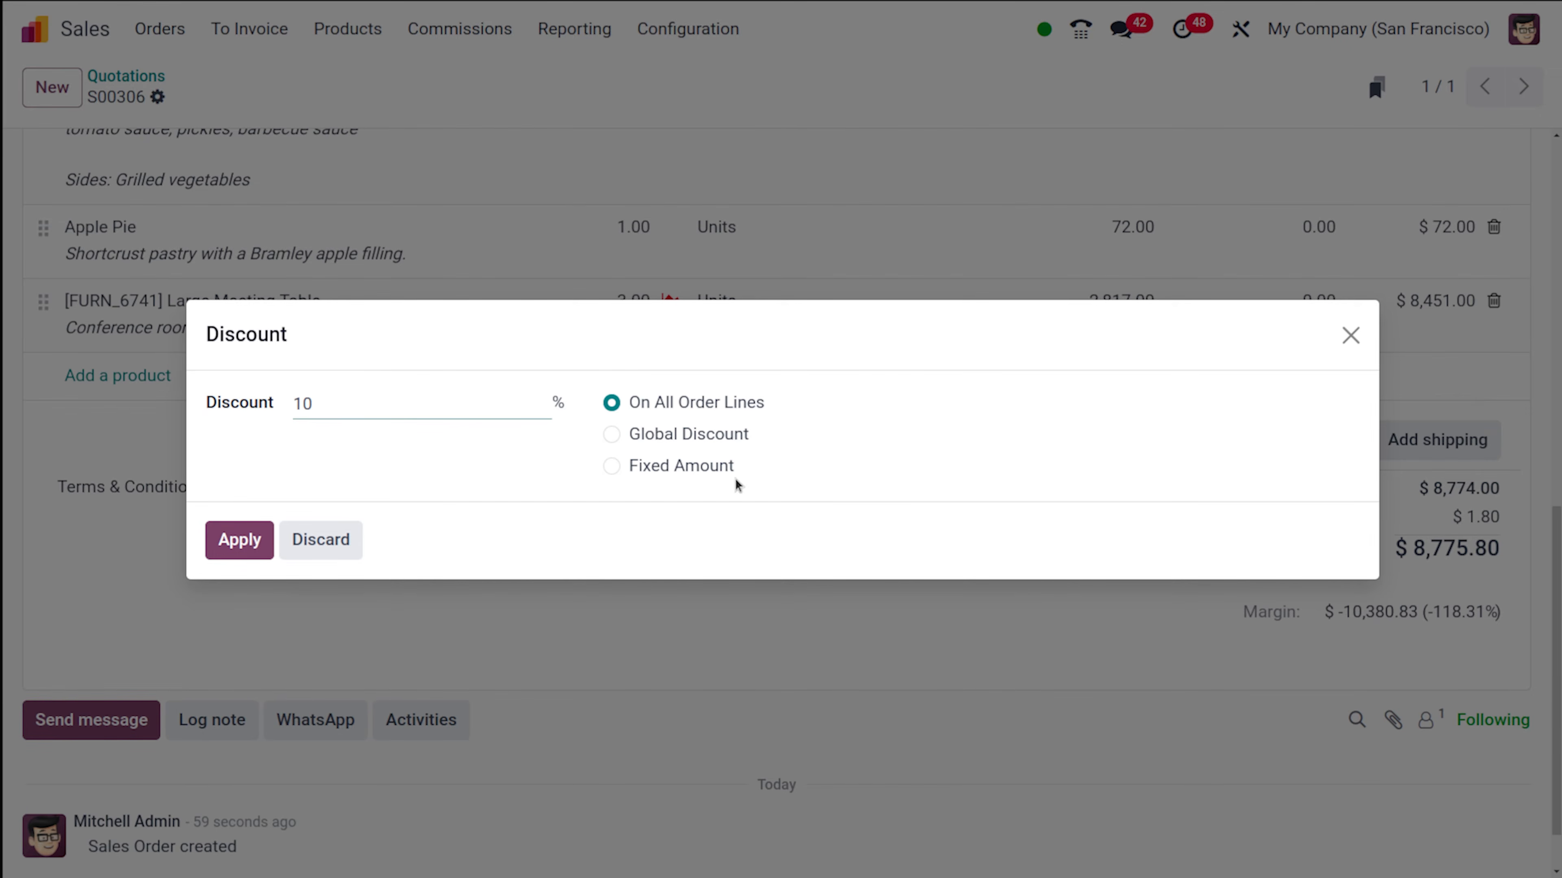
left_click(610, 435)
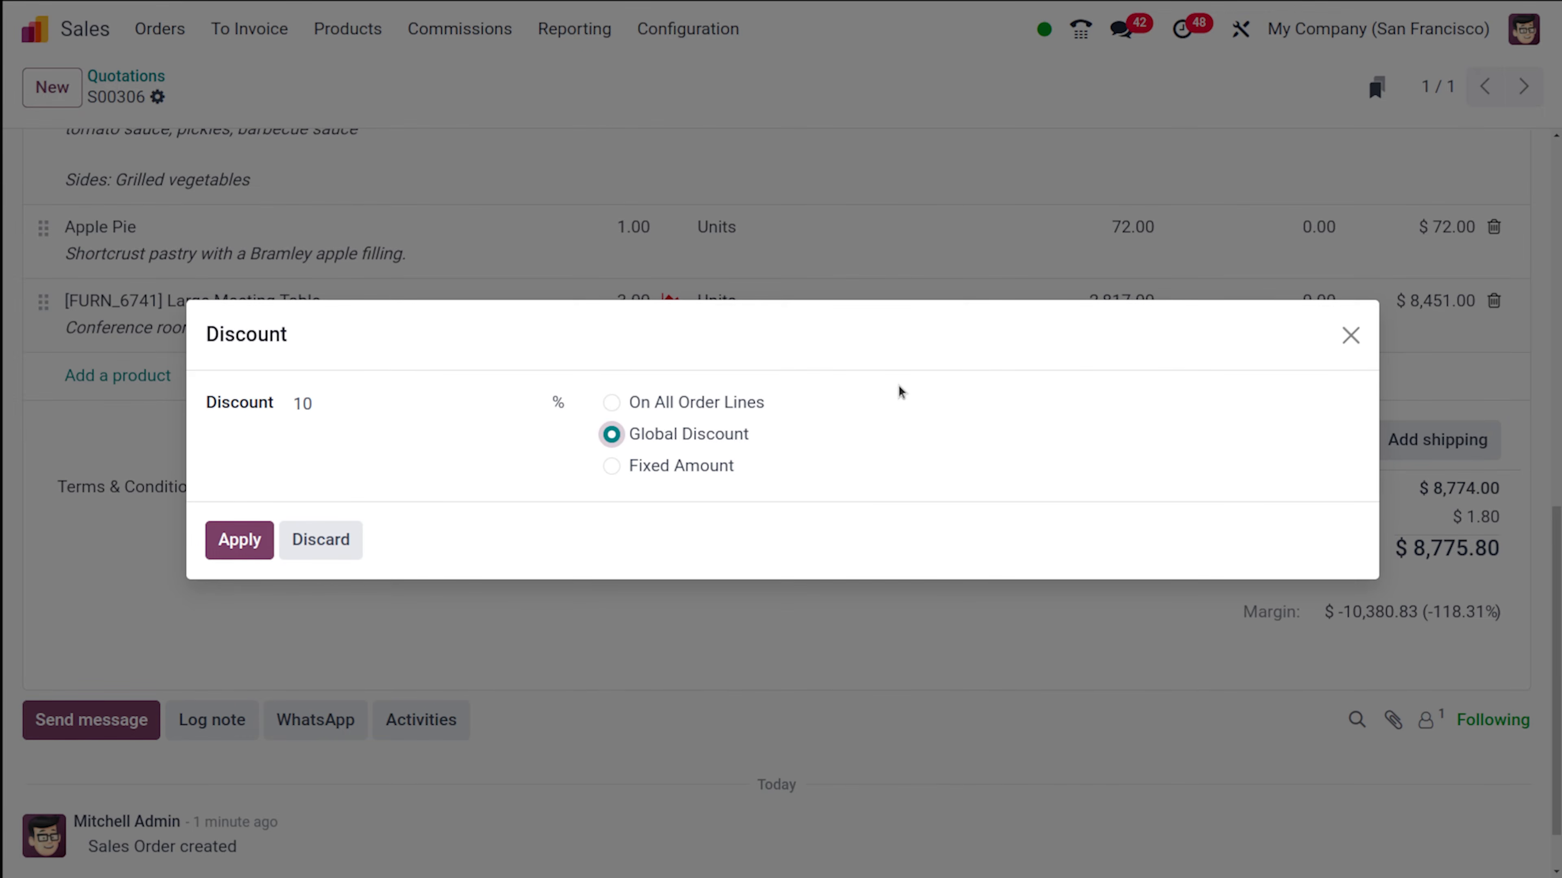
left_click(611, 404)
left_click(249, 530)
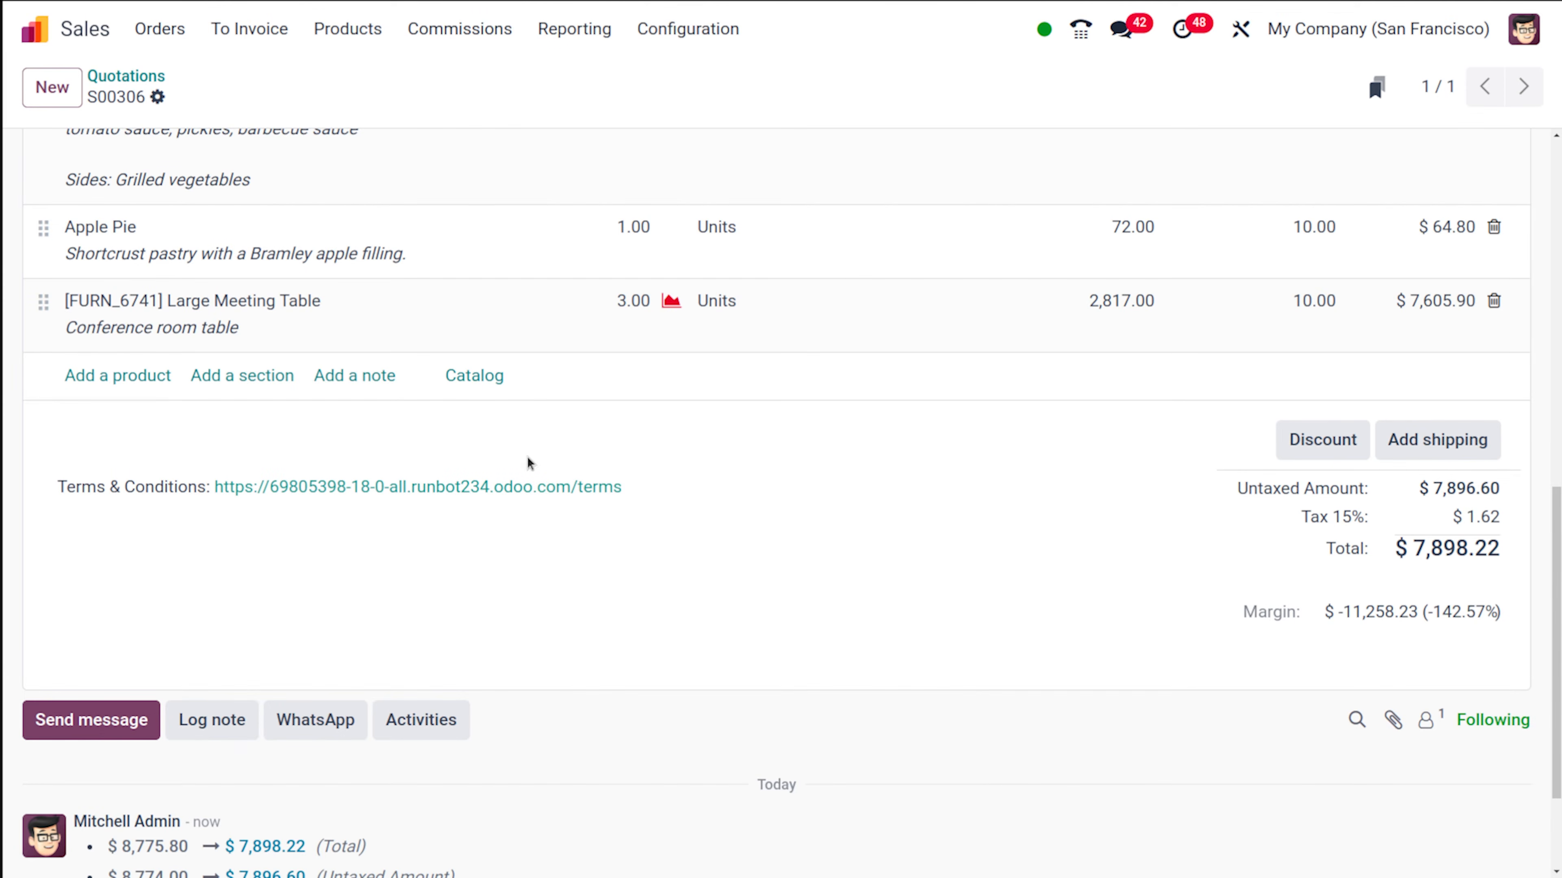
scroll(529, 463, "up", 8)
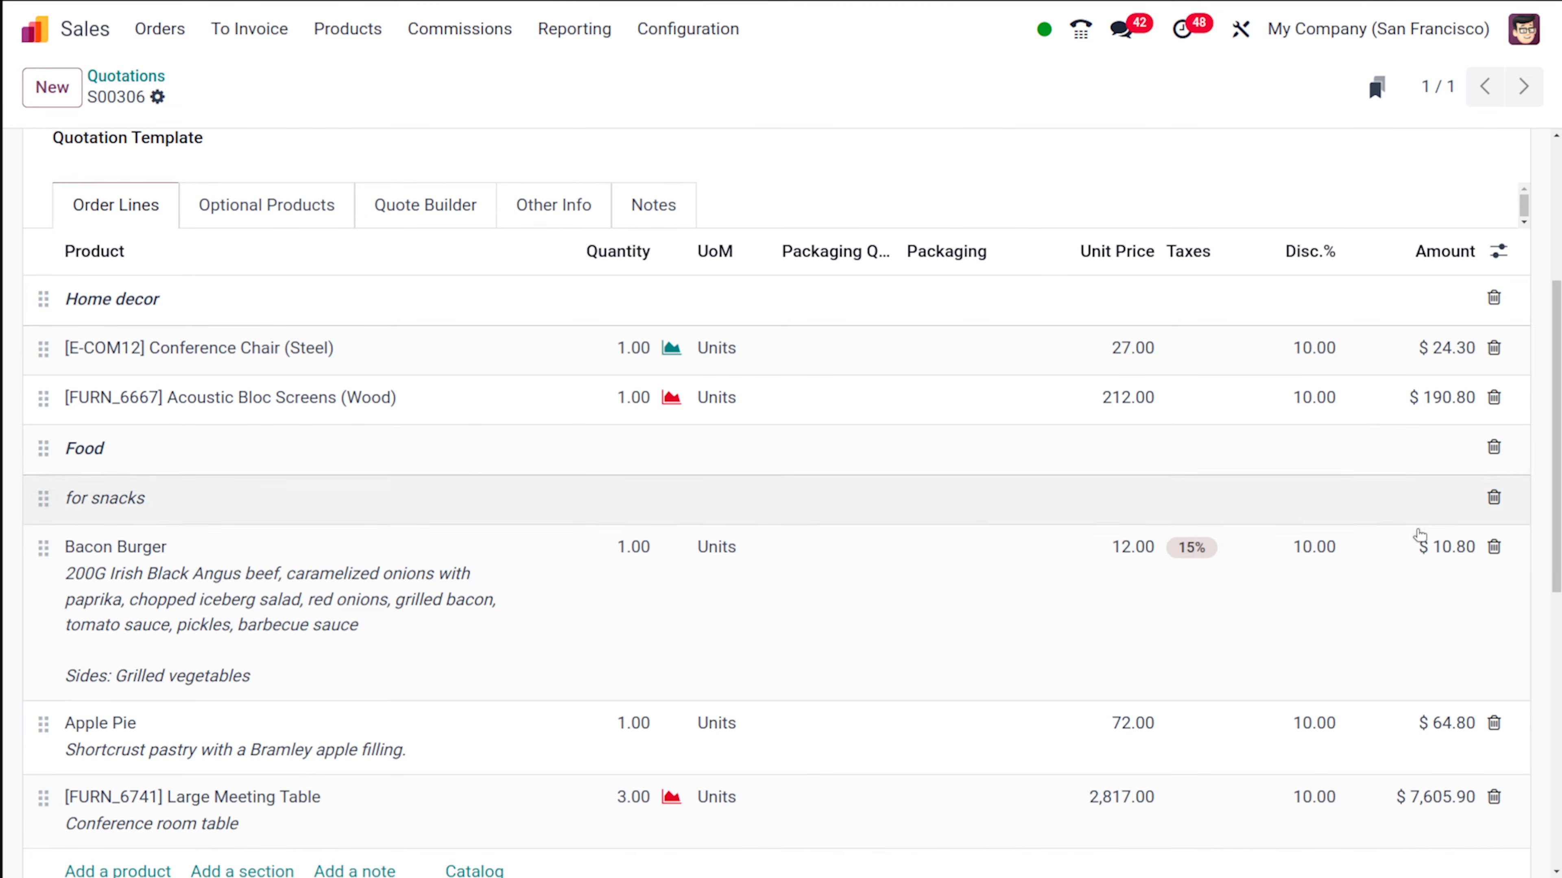
scroll(1255, 638, "down", 10)
scroll(1189, 628, "up", 1)
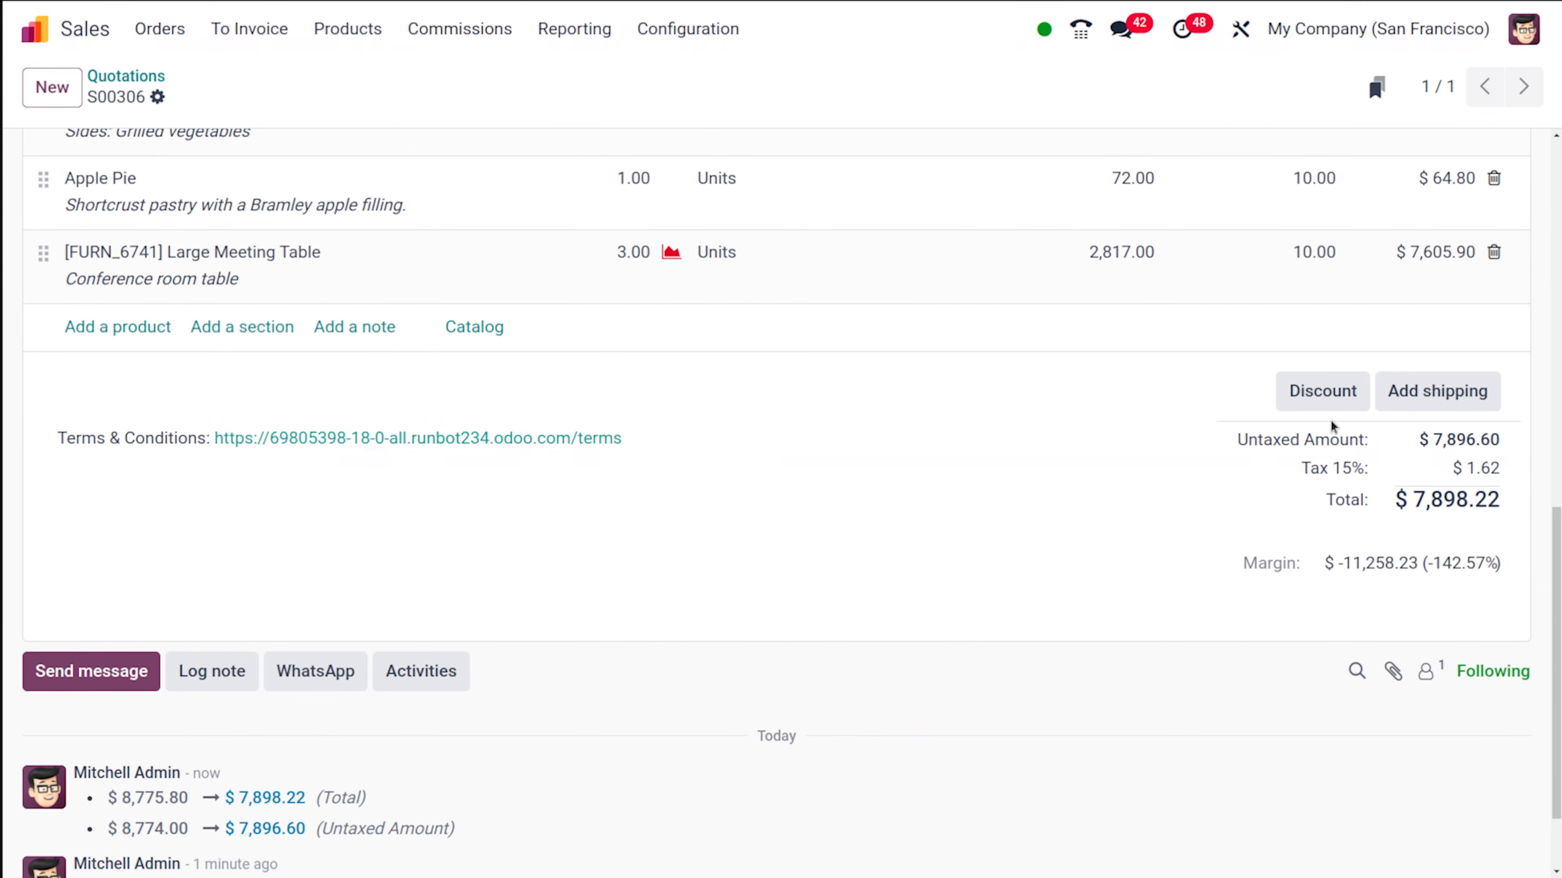
- Change the discount on all order lines to 2% and check the line amounts
left_click(1334, 394)
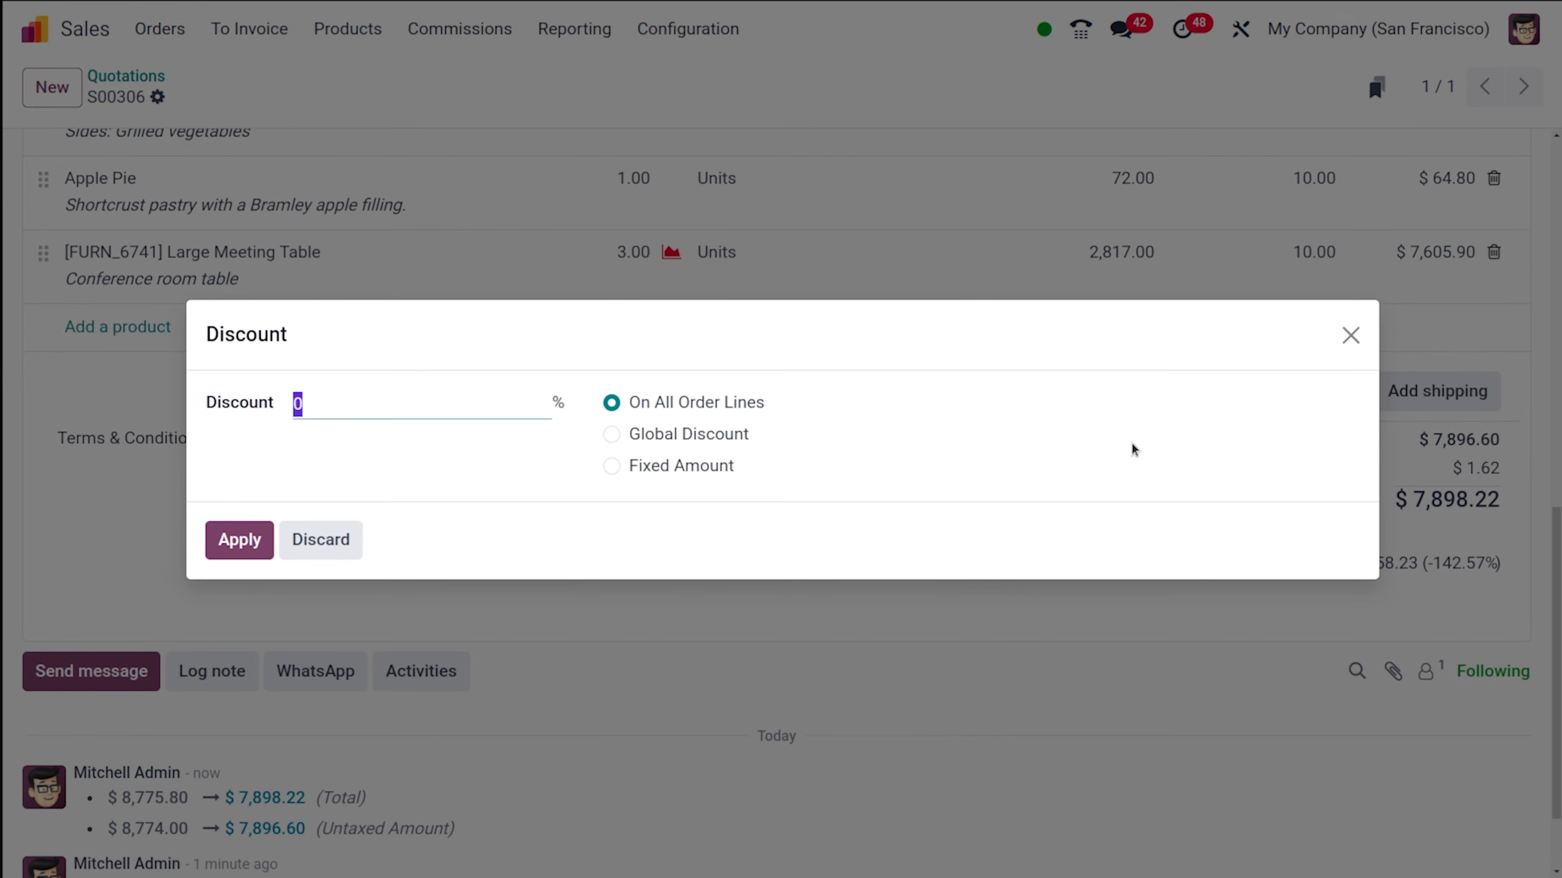
left_click(1352, 337)
scroll(1356, 346, "up", 3)
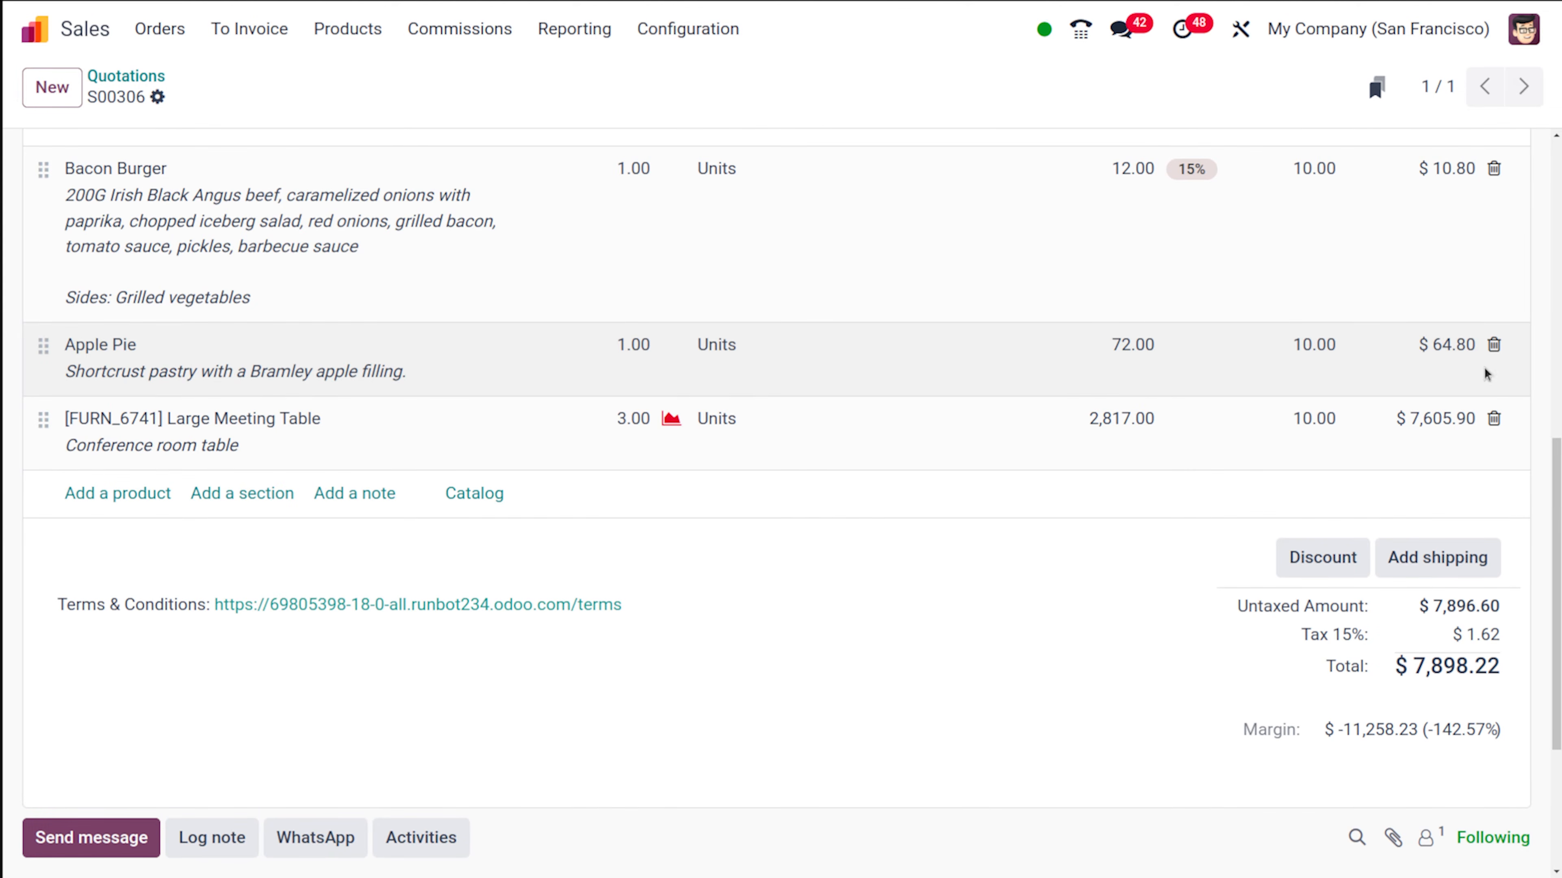
left_click(1323, 559)
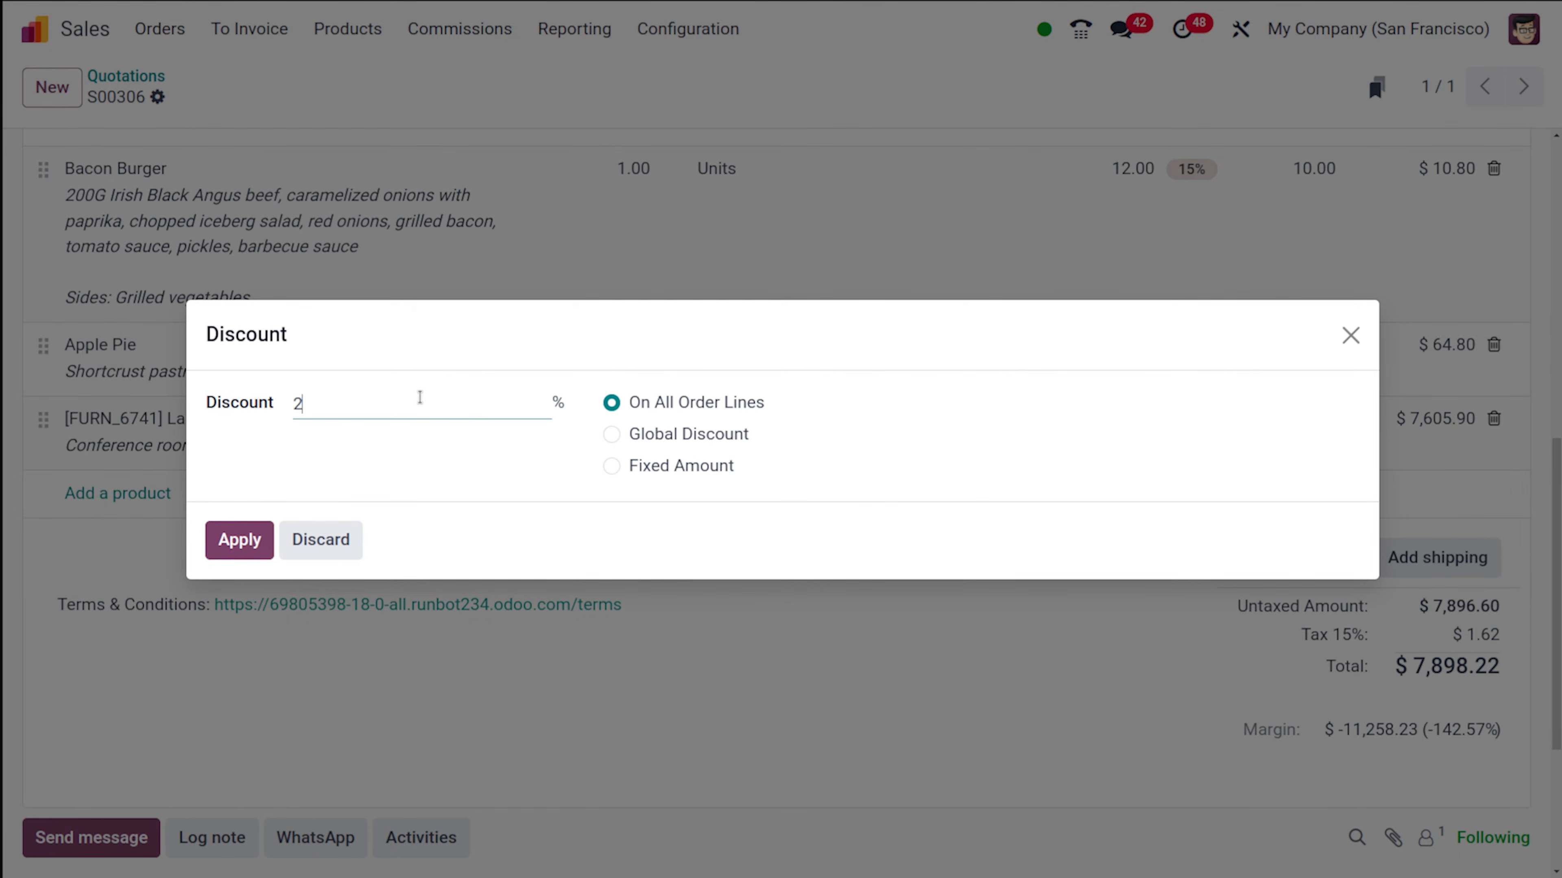
left_click(237, 553)
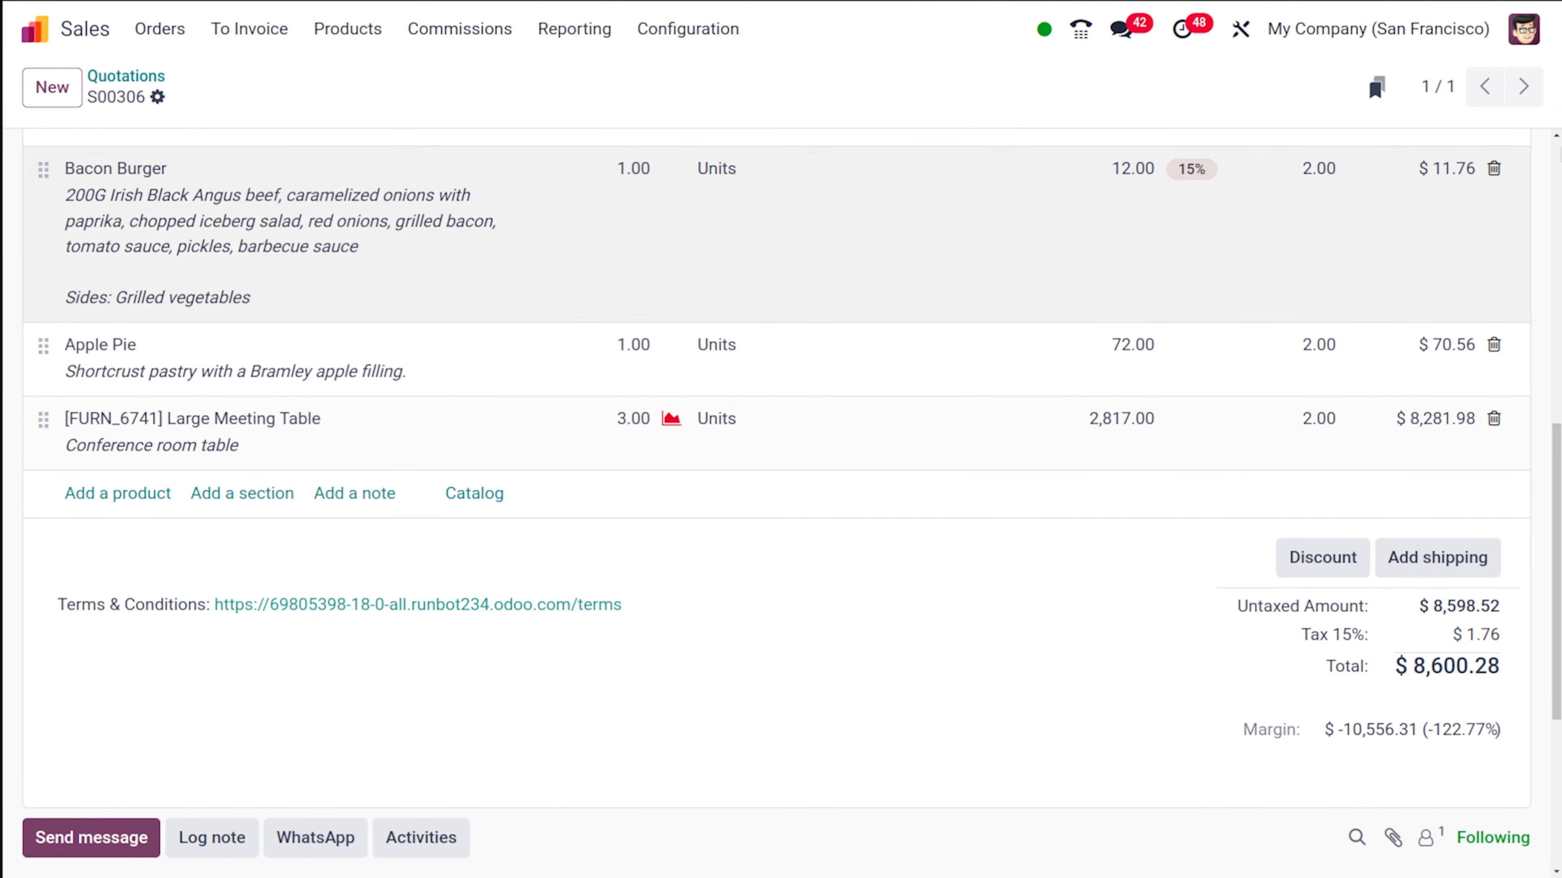
scroll(1426, 369, "up", 6)
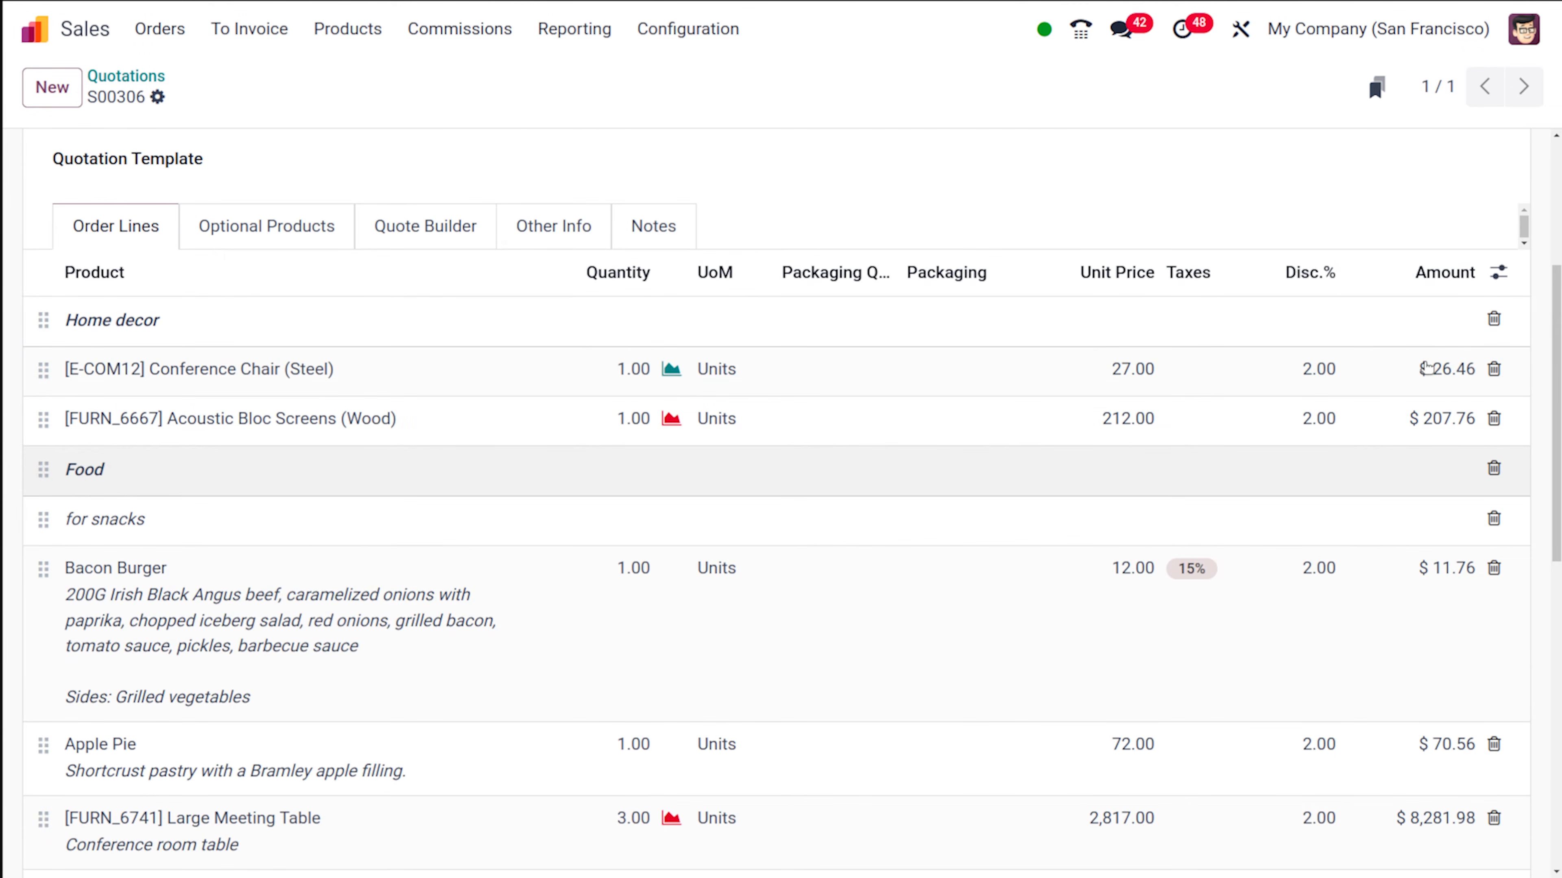
scroll(1425, 363, "down", 3)
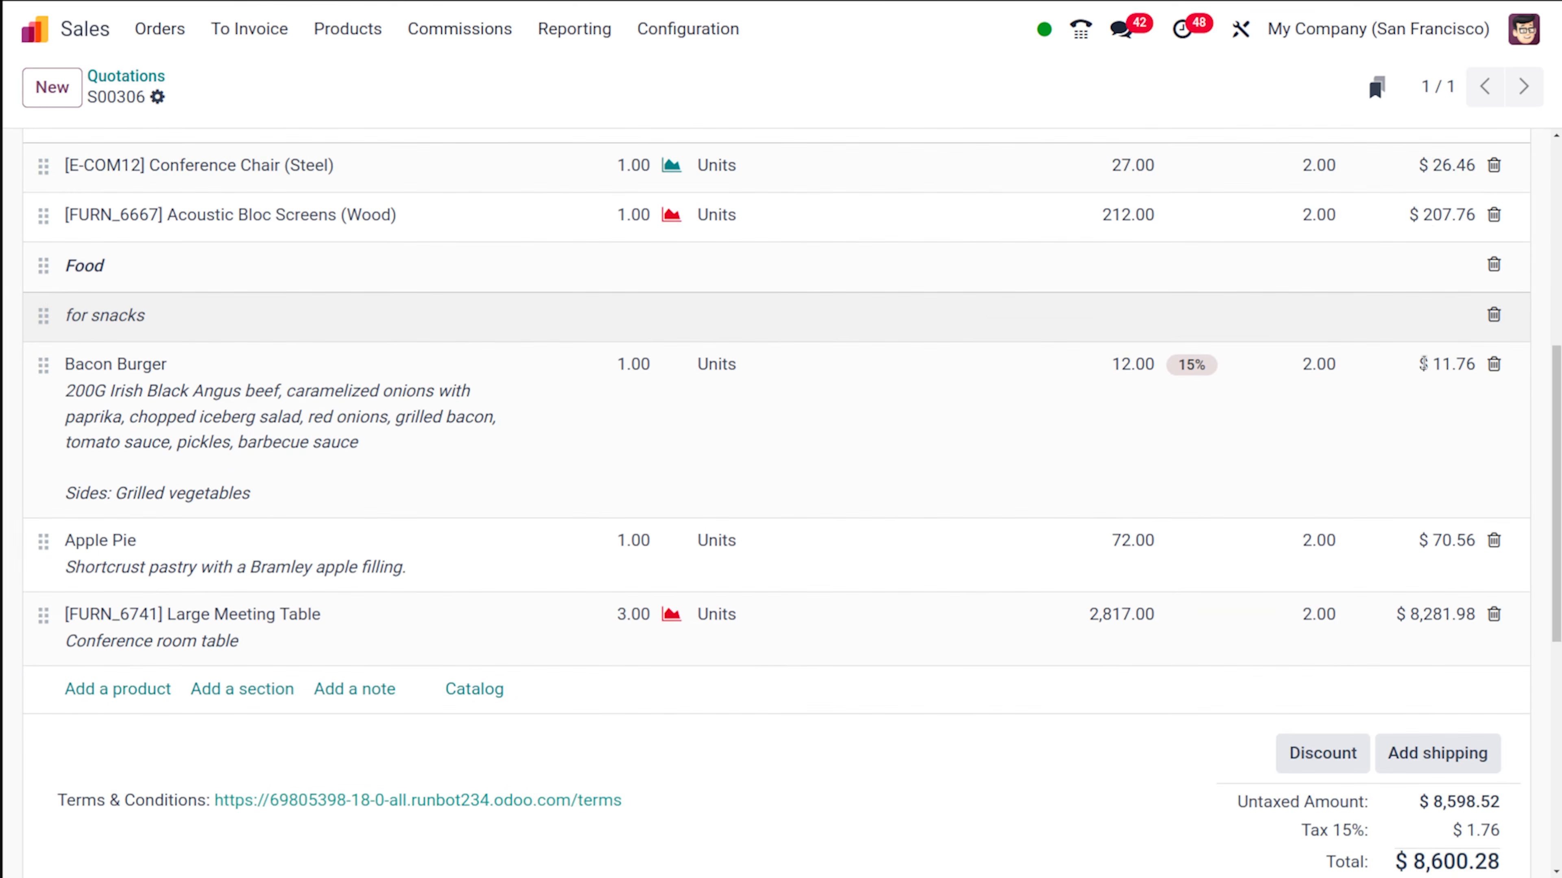
scroll(1426, 368, "down", 6)
scroll(1426, 368, "up", 5)
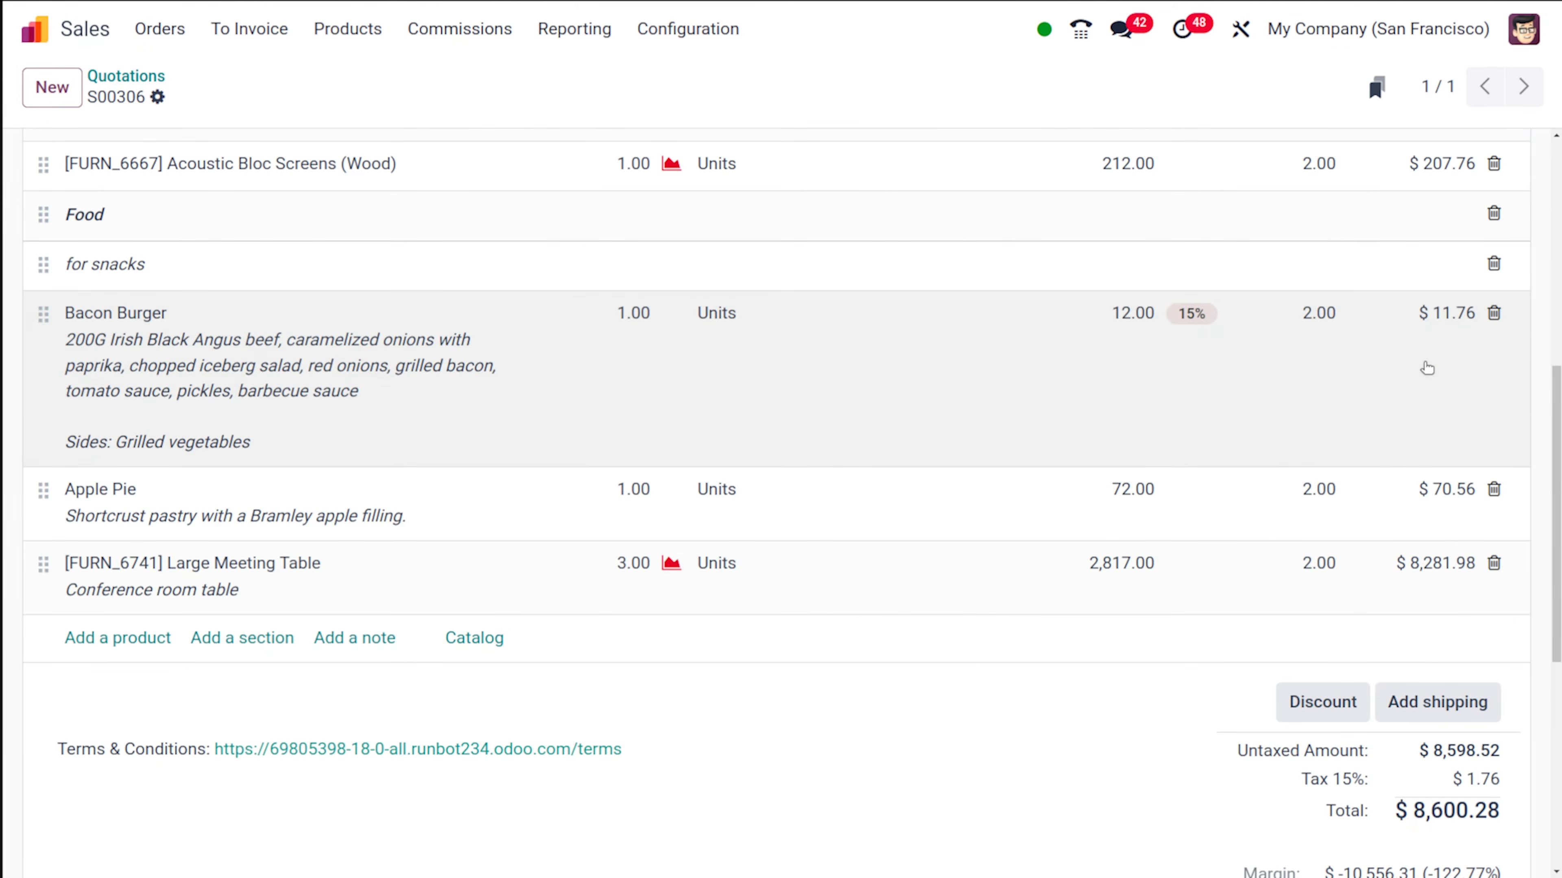
scroll(879, 767, "up", 6)
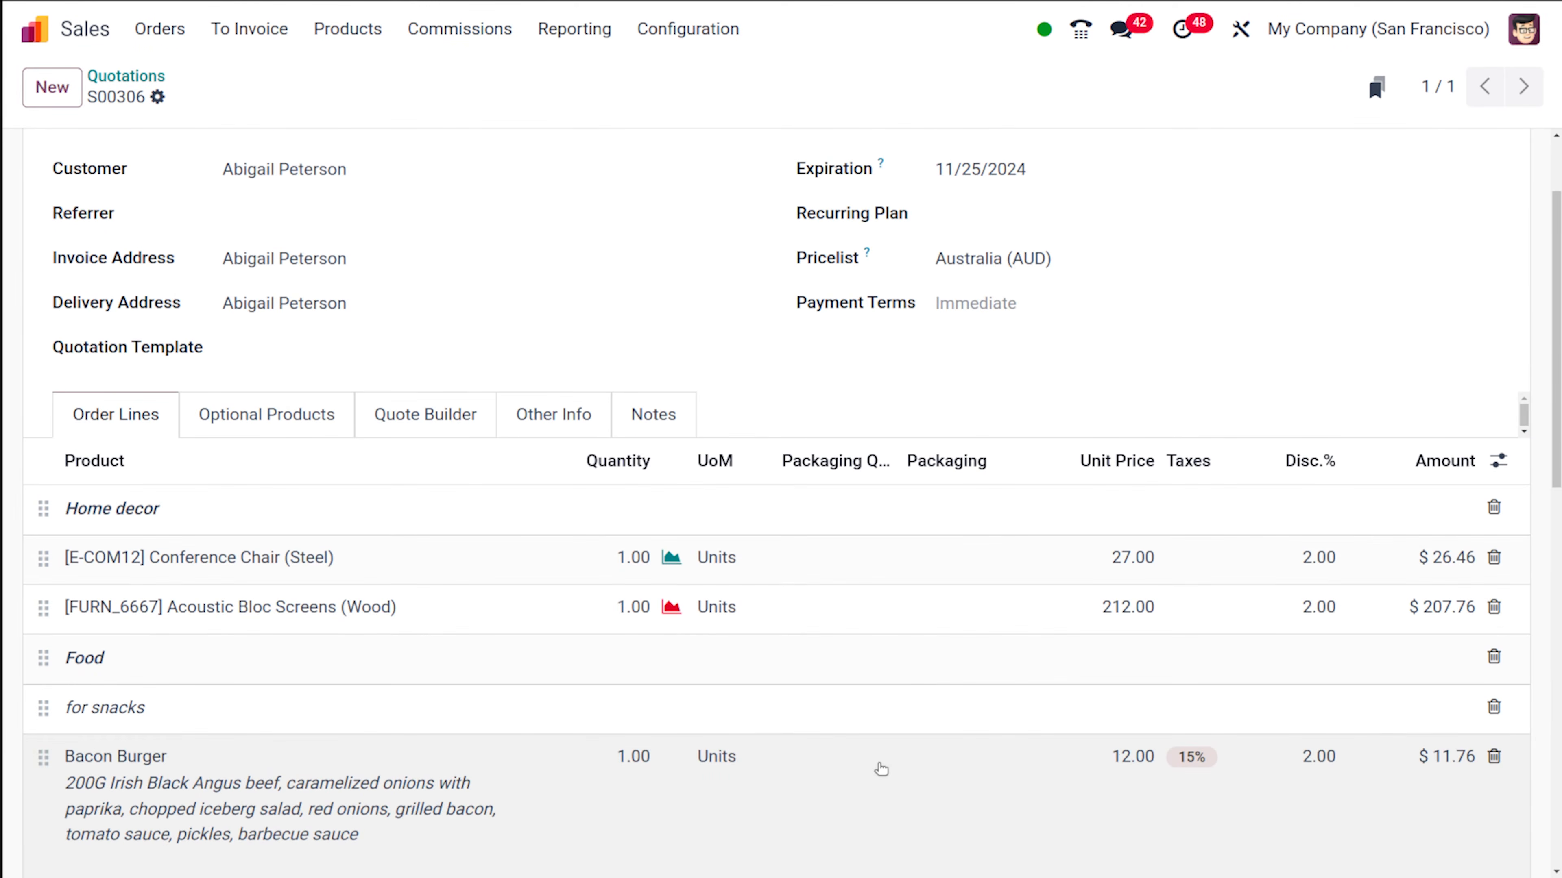
- Set the discount on all order lines back to 10% and check the discount and amount of each line
scroll(881, 769, "down", 5)
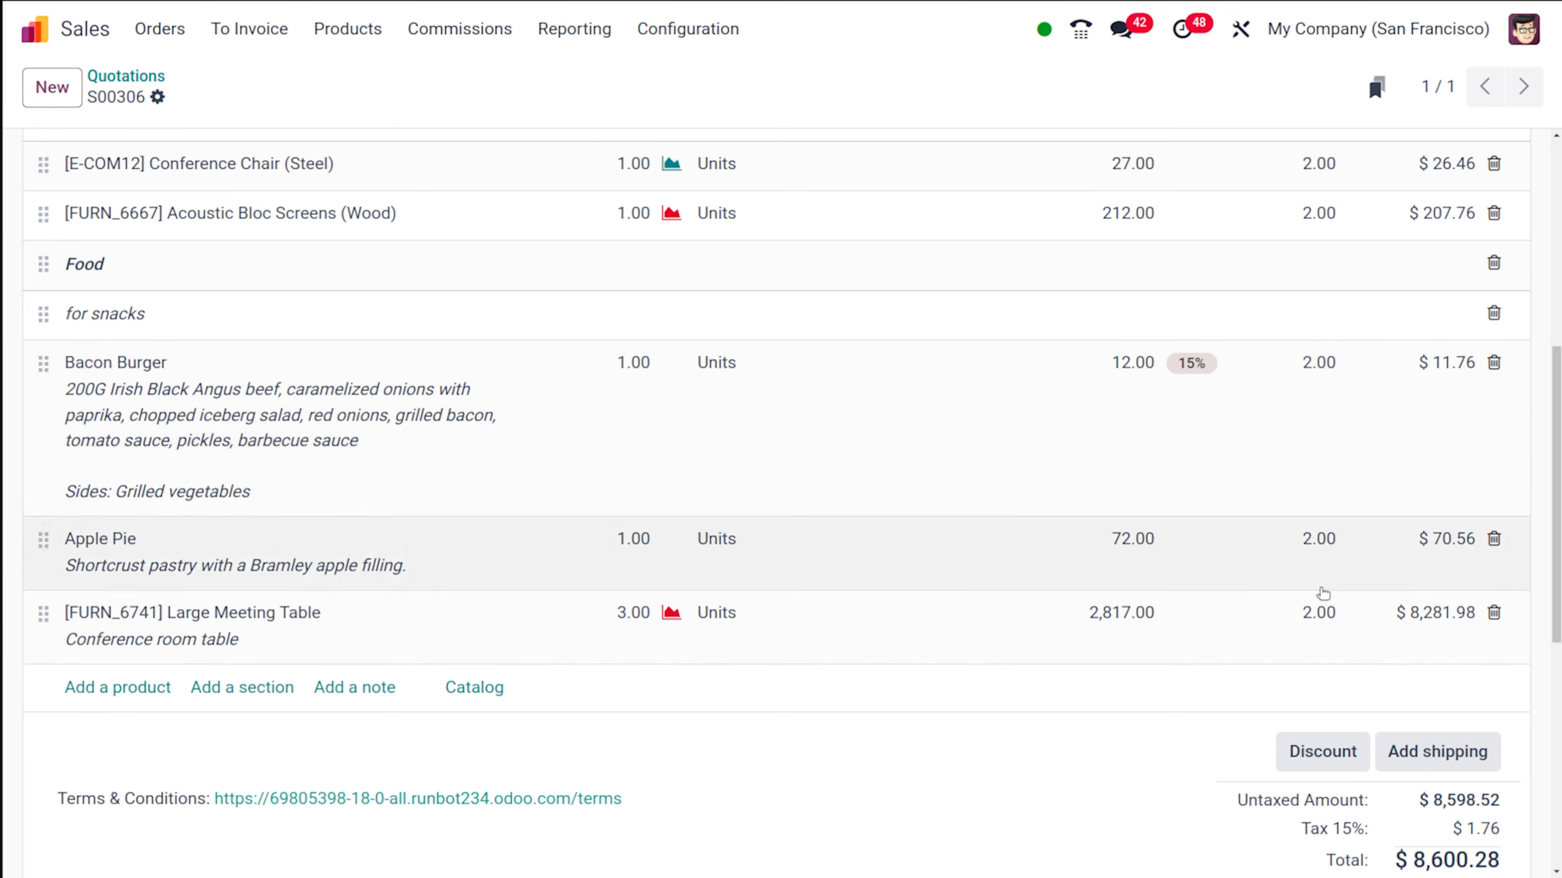
left_click(1311, 763)
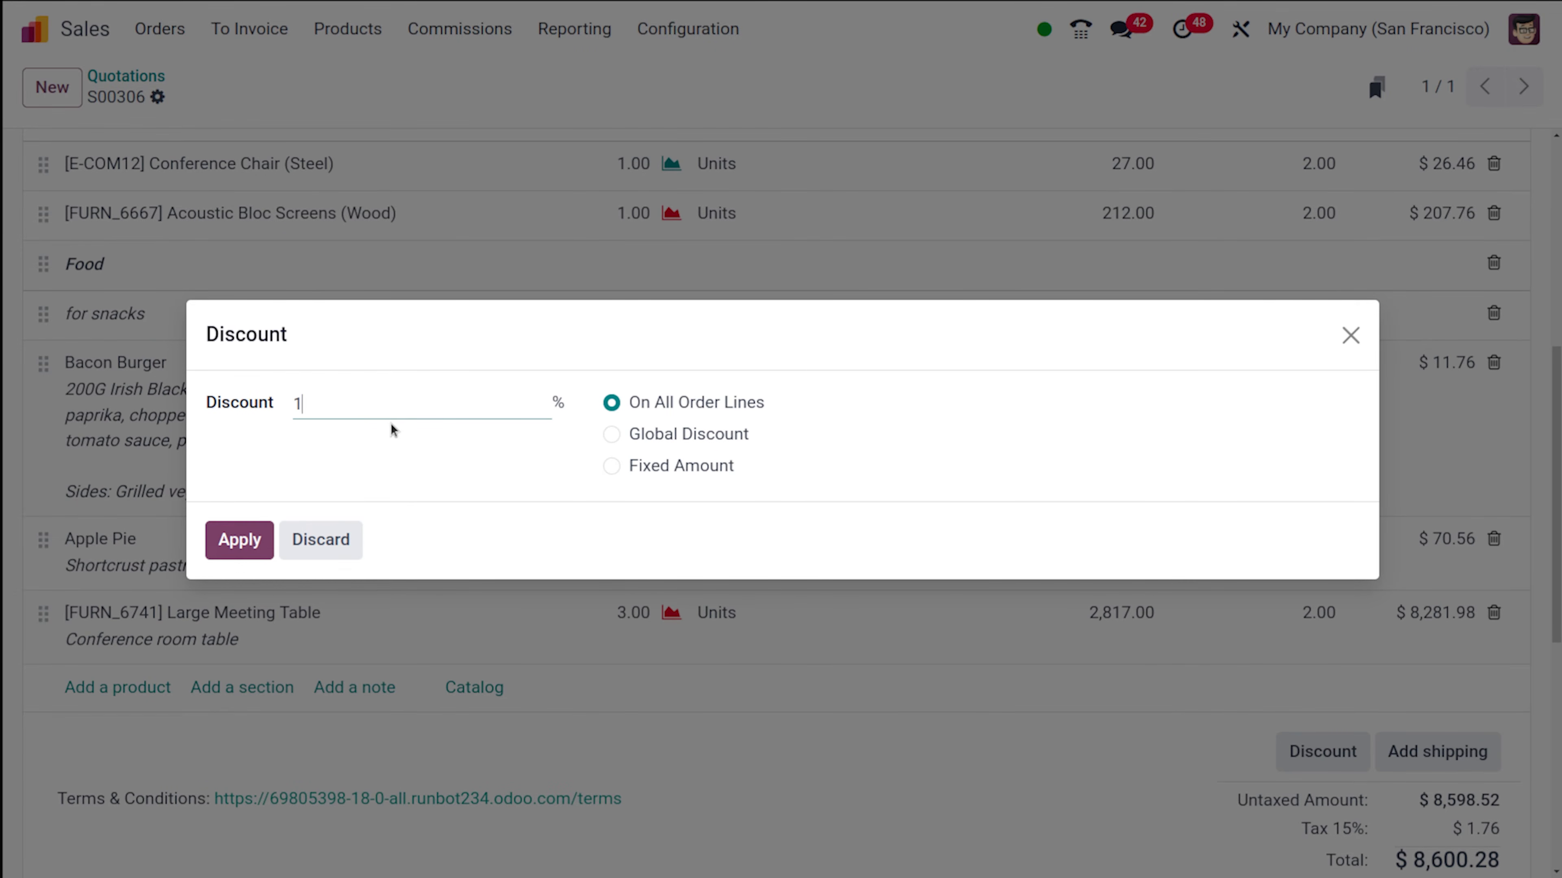
left_click(228, 540)
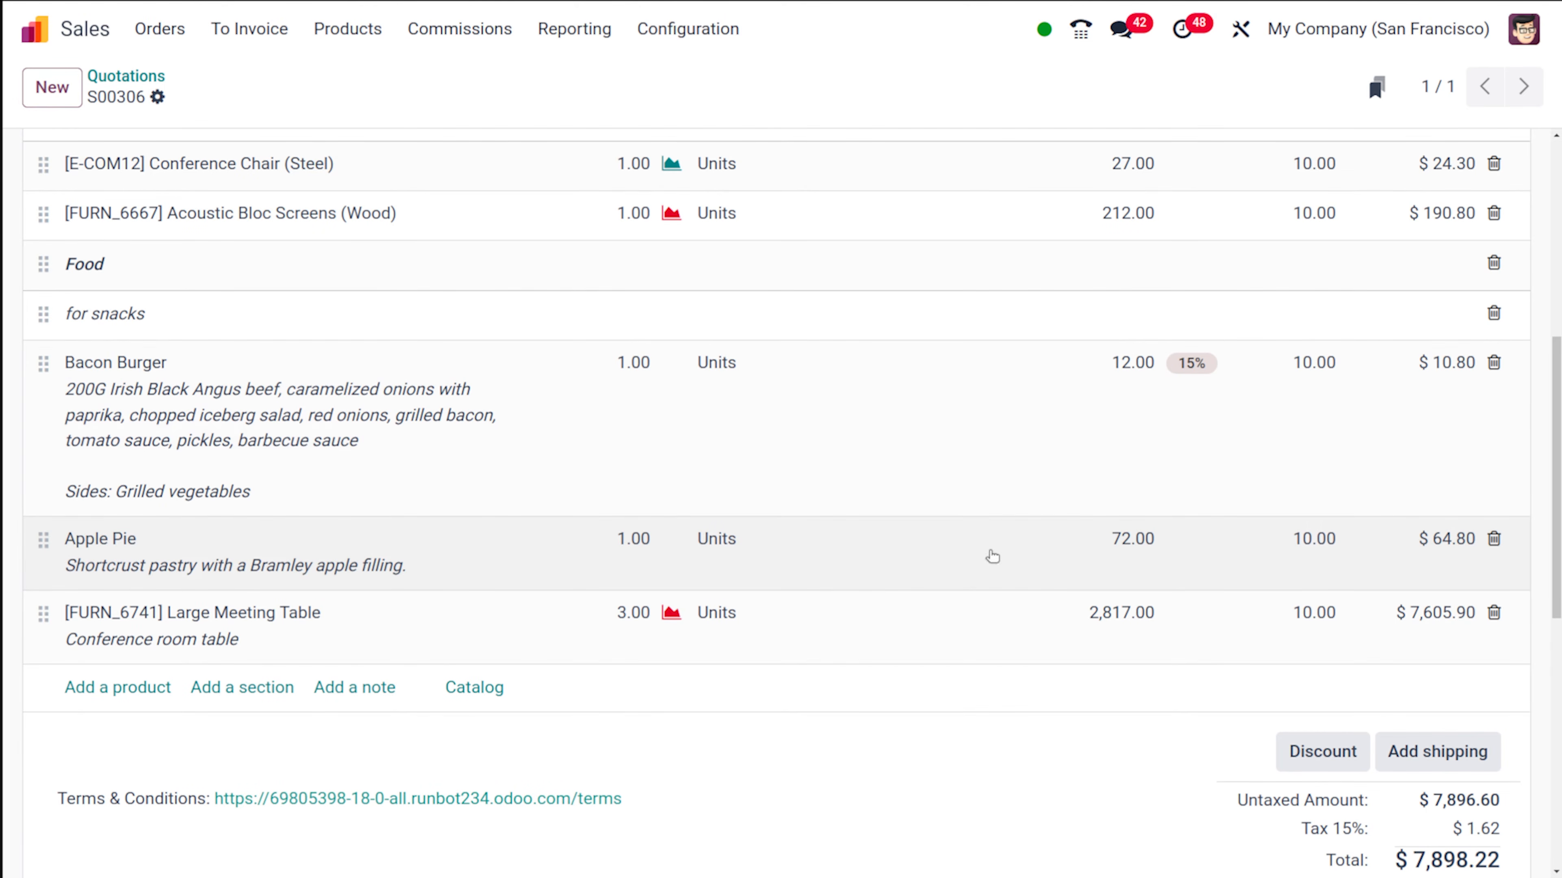
scroll(1384, 340, "up", 5)
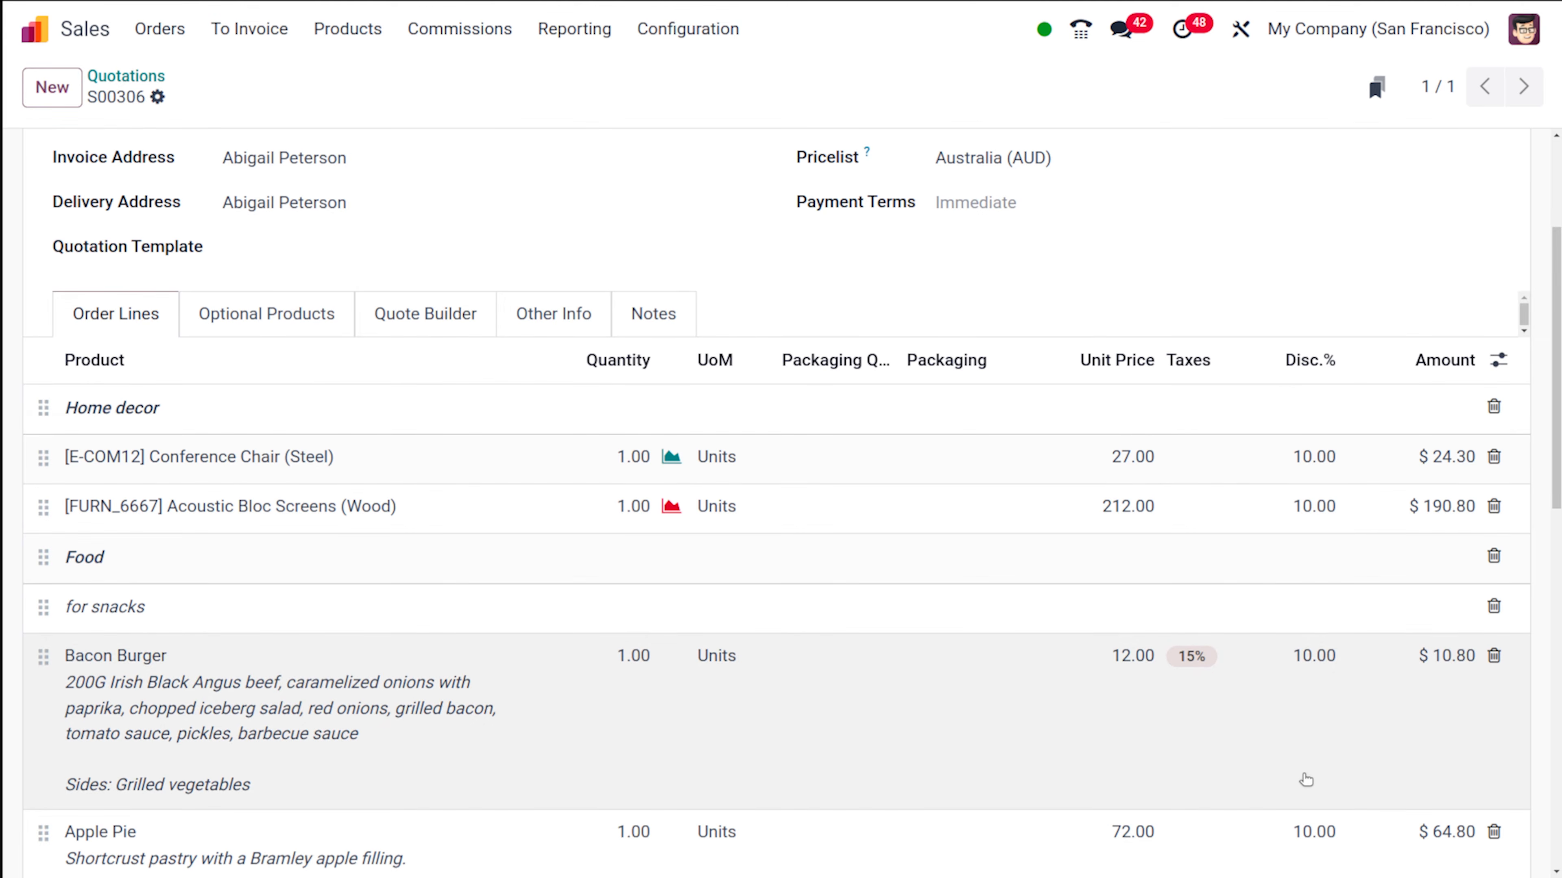
scroll(1304, 781, "down", 4)
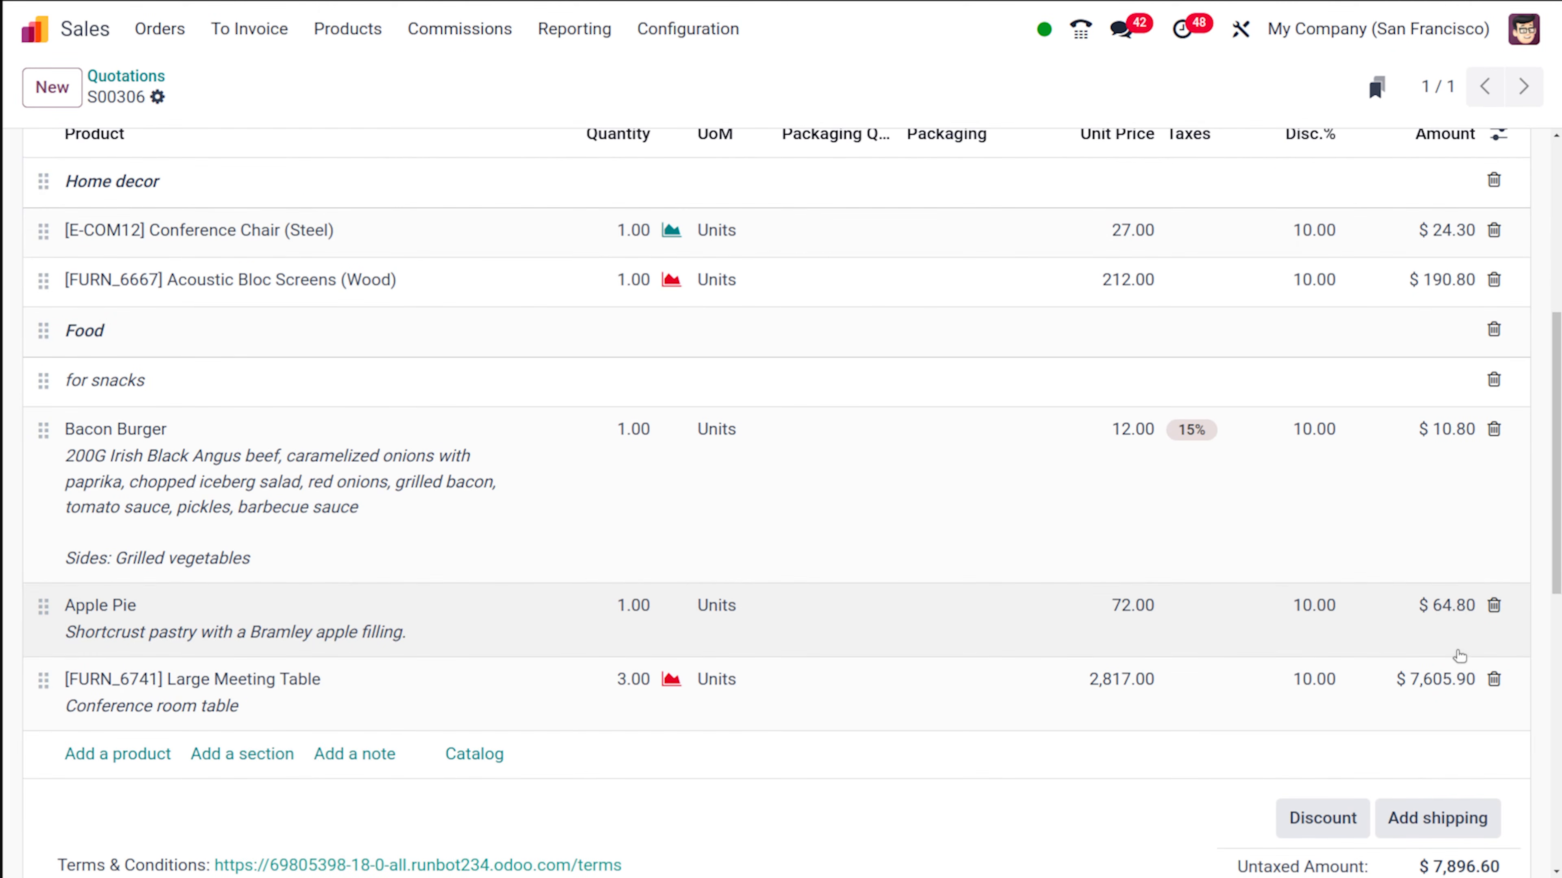
scroll(1380, 425, "up", 5)
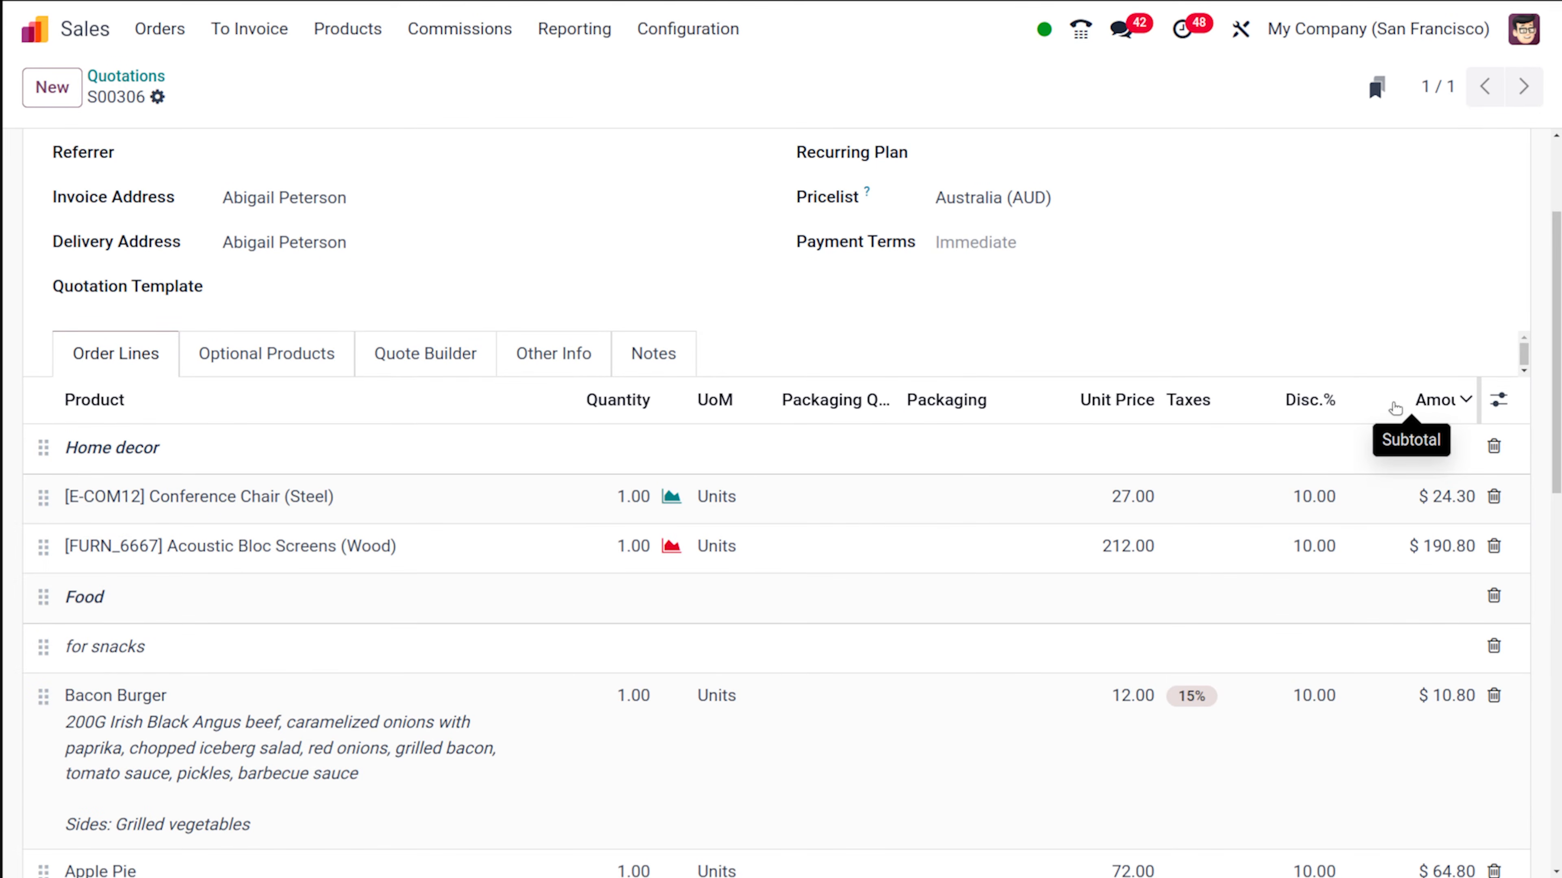
- Review the discounted quotation's totals and confirm the quotation as a sales order
scroll(896, 631, "down", 12)
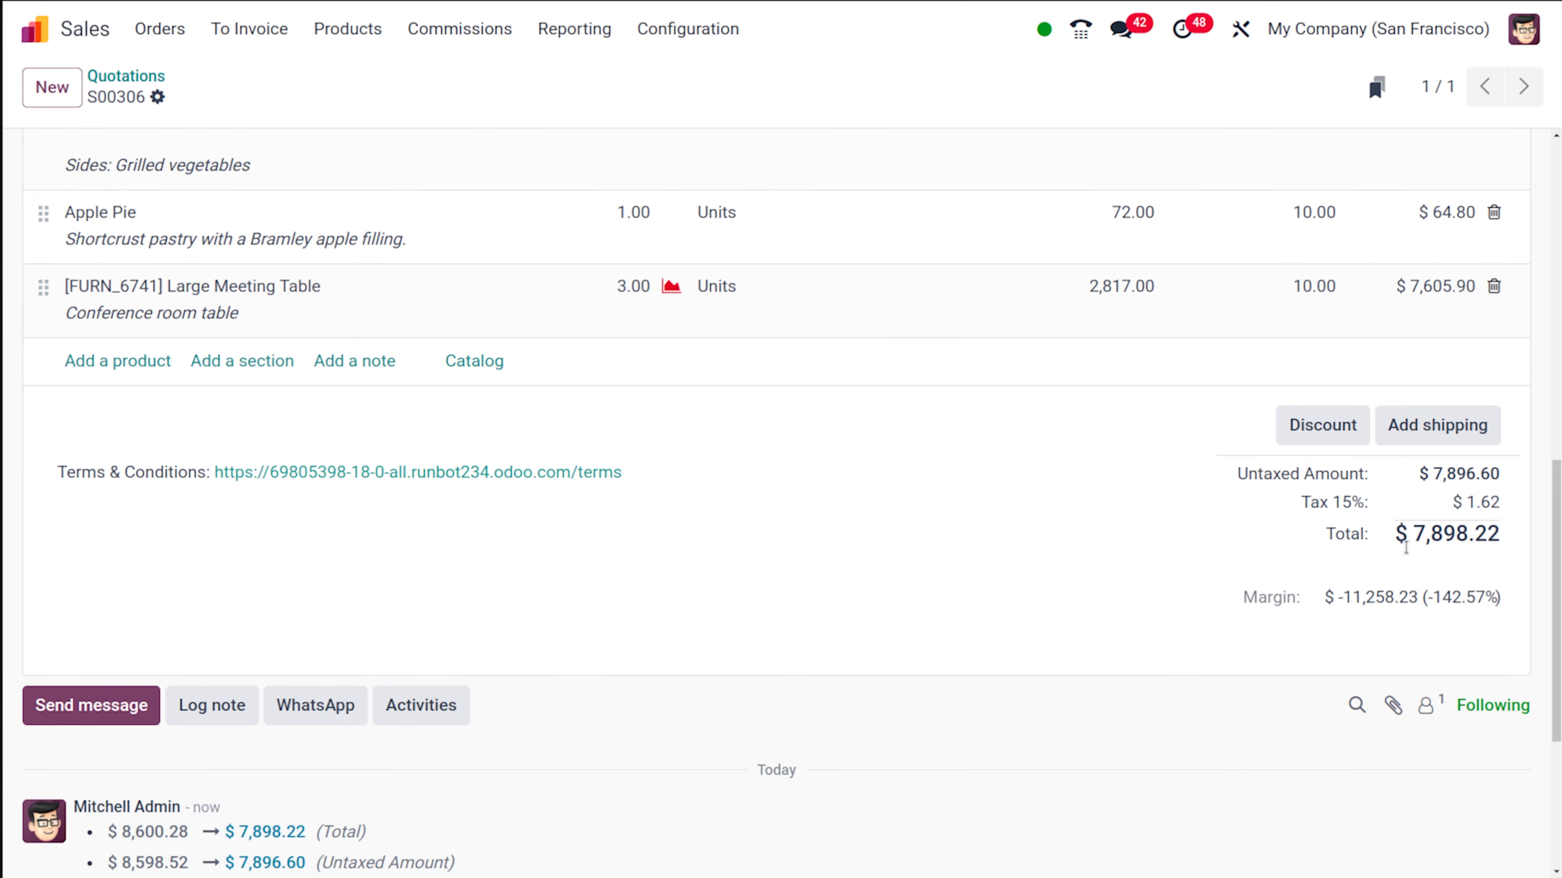
scroll(1188, 525, "up", 3)
scroll(1188, 524, "up", 10)
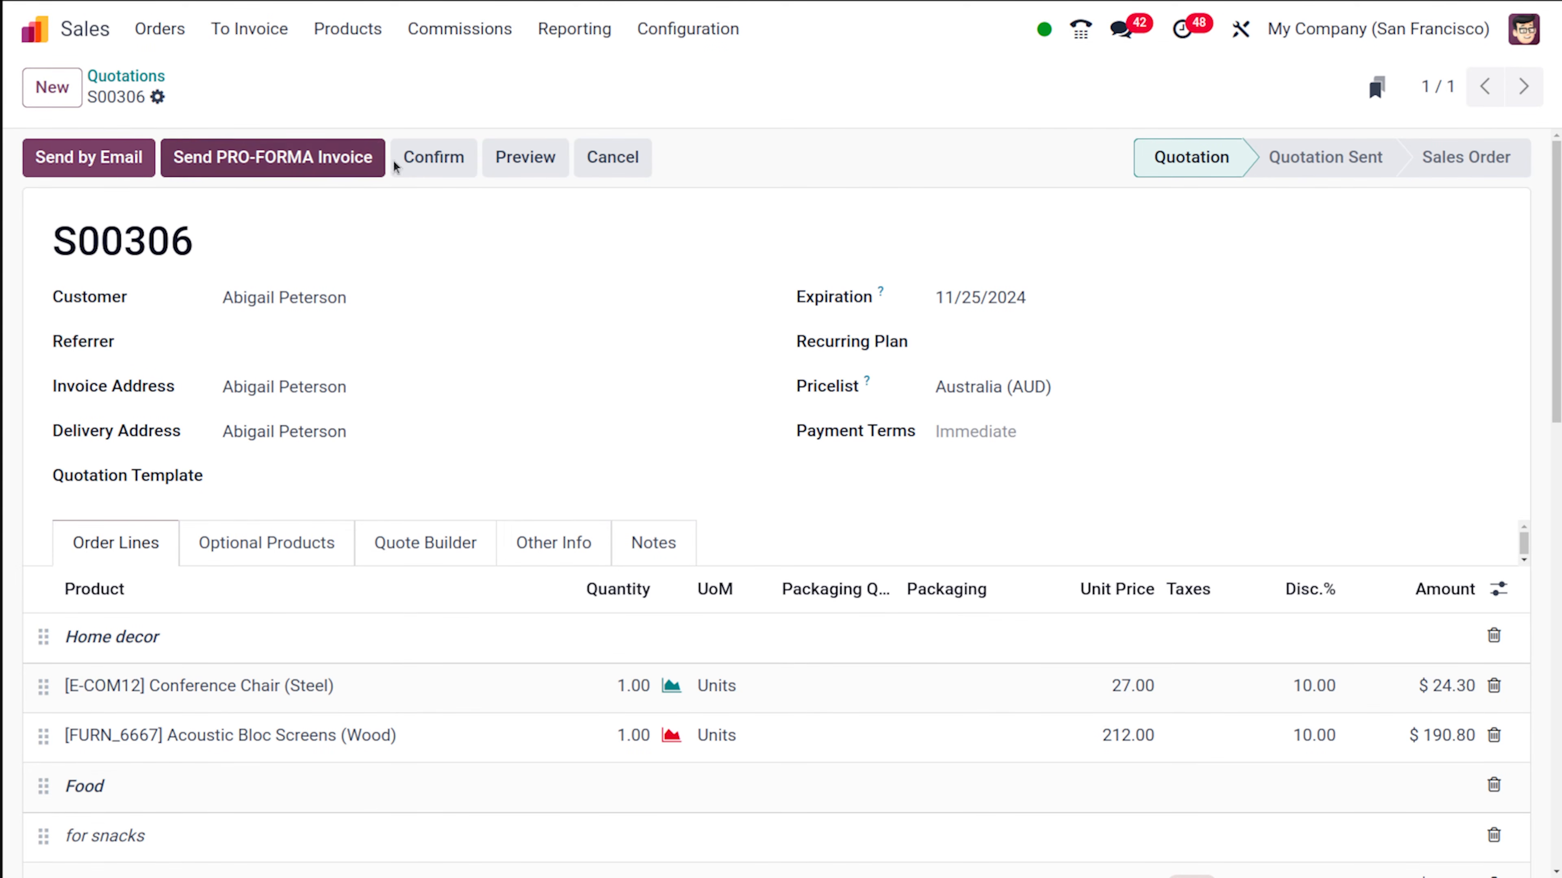
left_click(421, 157)
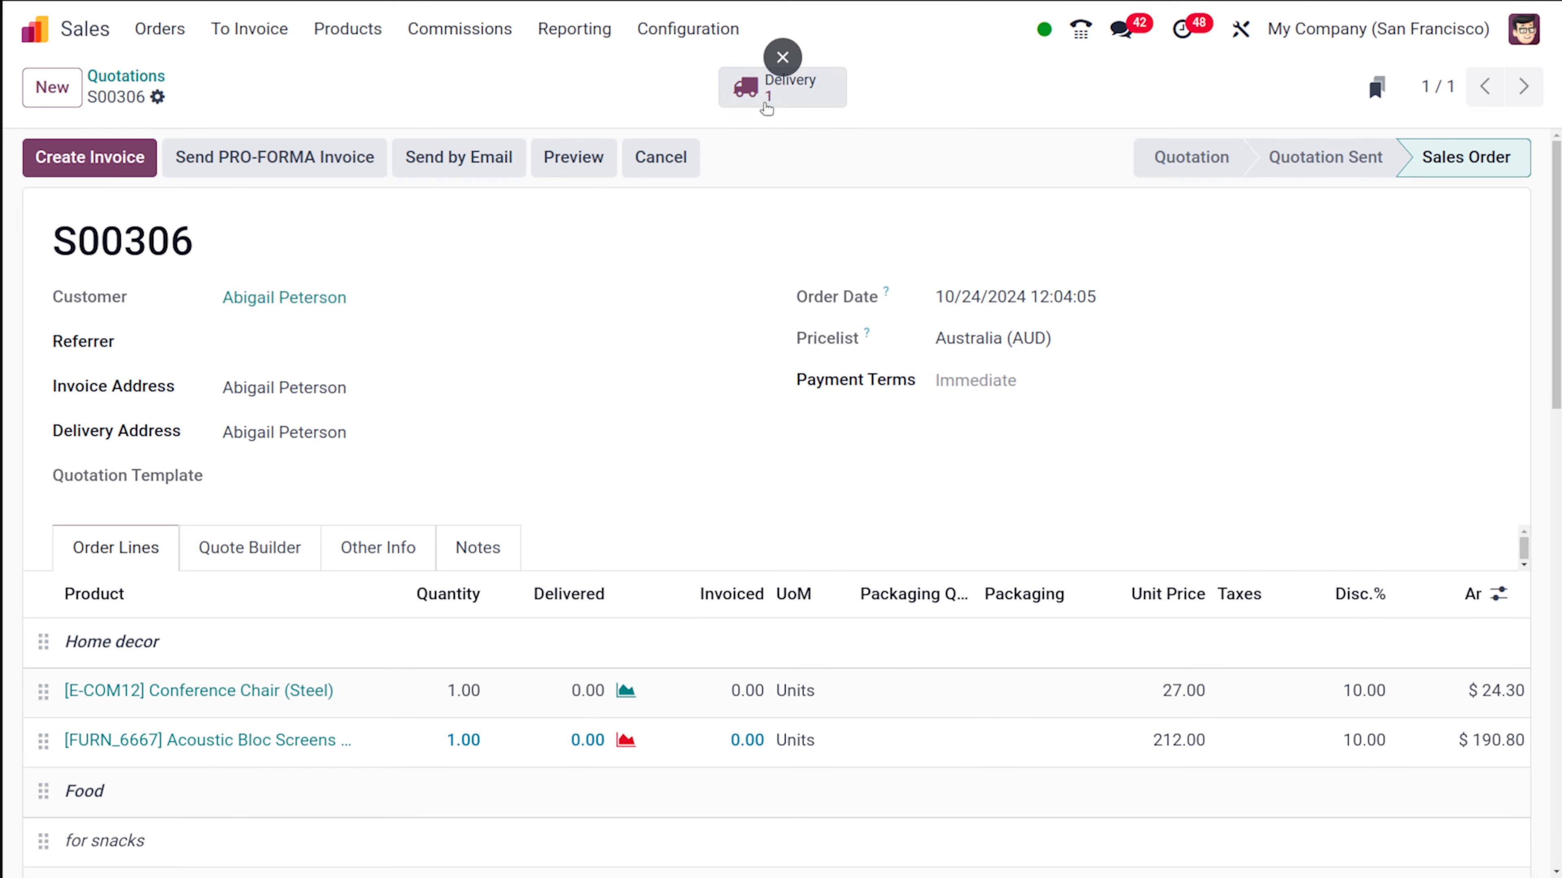
- Open the sales order's delivery, review its product lines, and validate it with a backorder for the remaining products
left_click(767, 96)
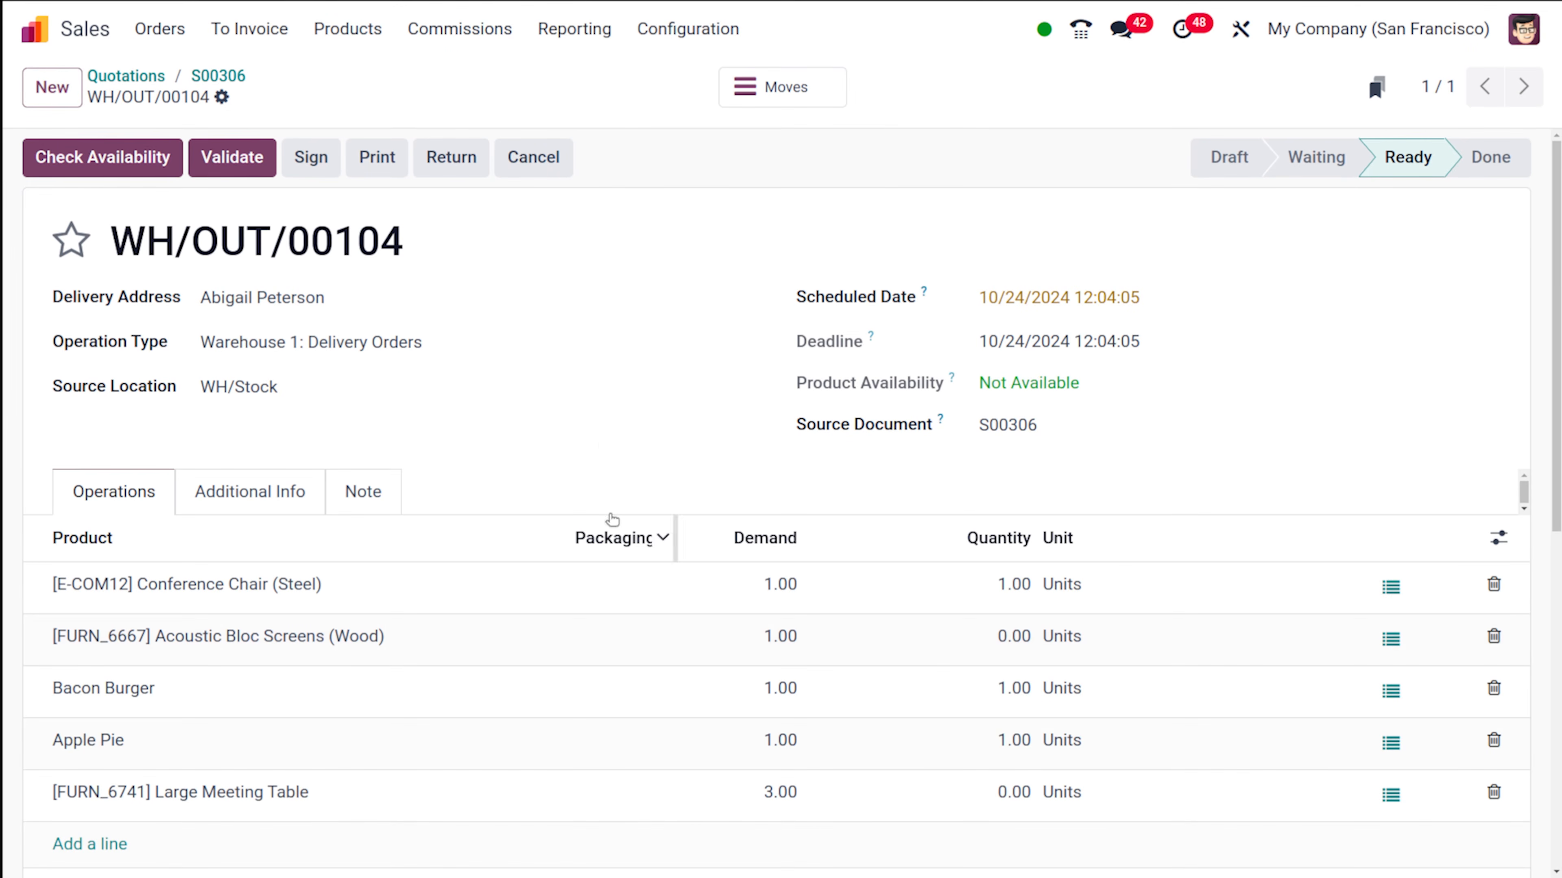
scroll(418, 577, "down", 5)
scroll(418, 577, "up", 5)
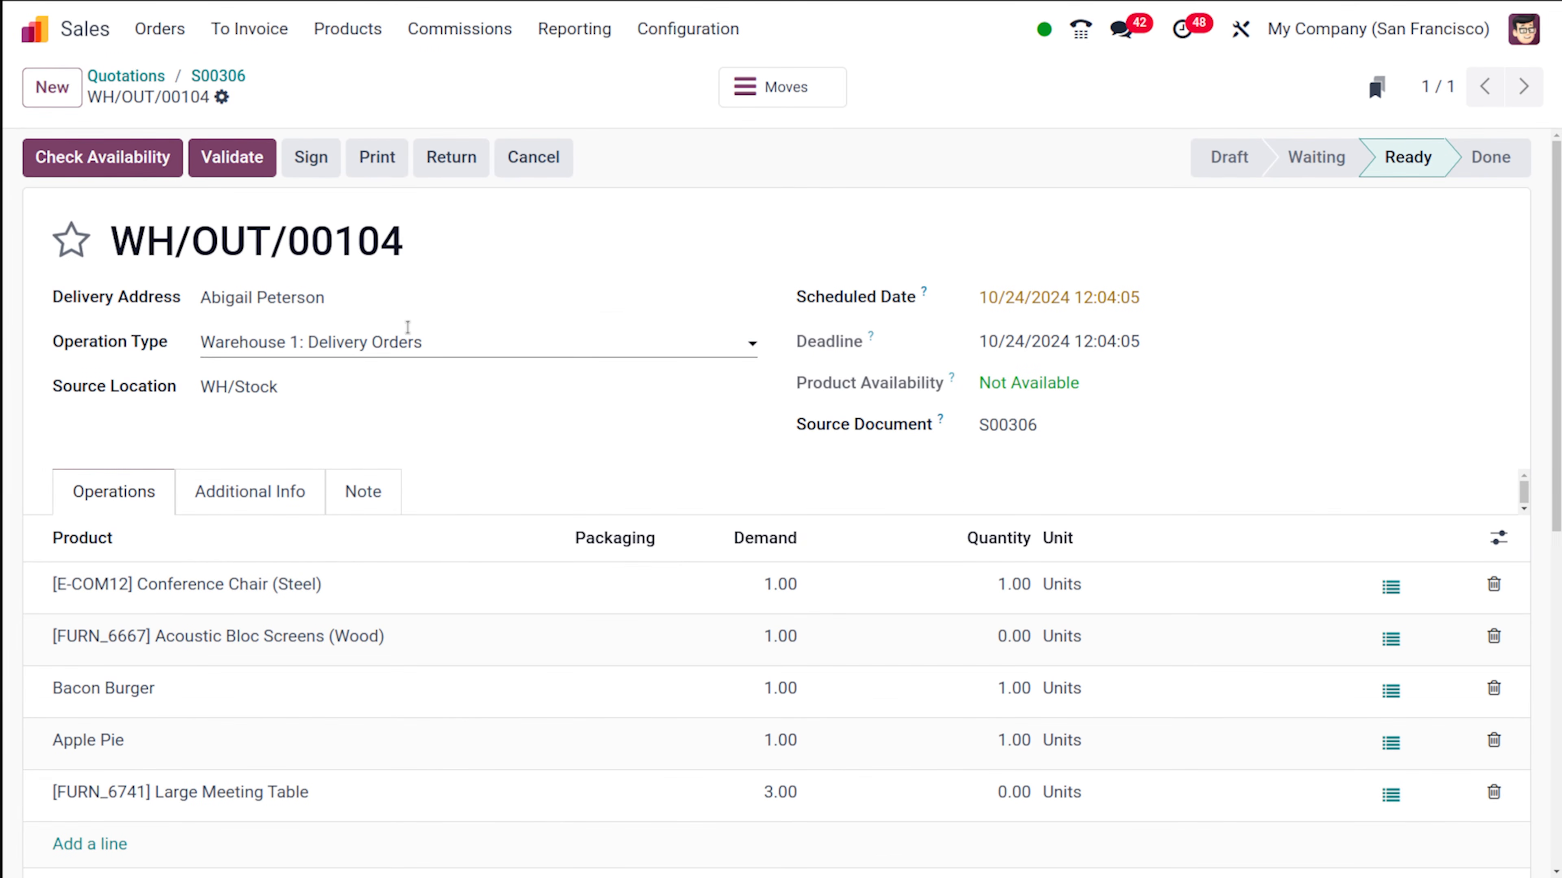
left_click(255, 157)
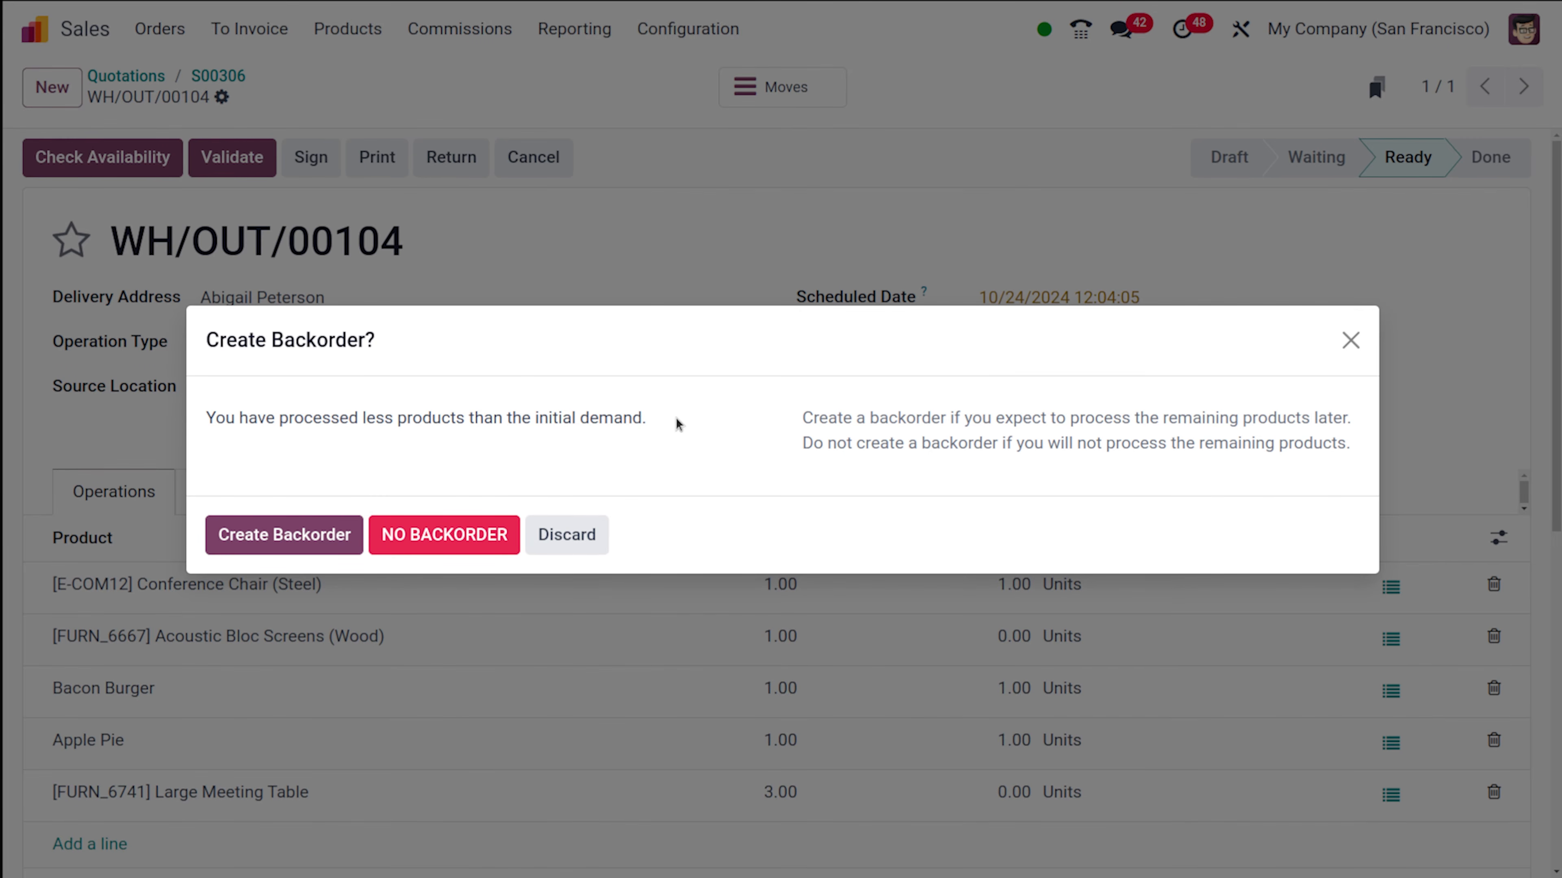
left_click(305, 539)
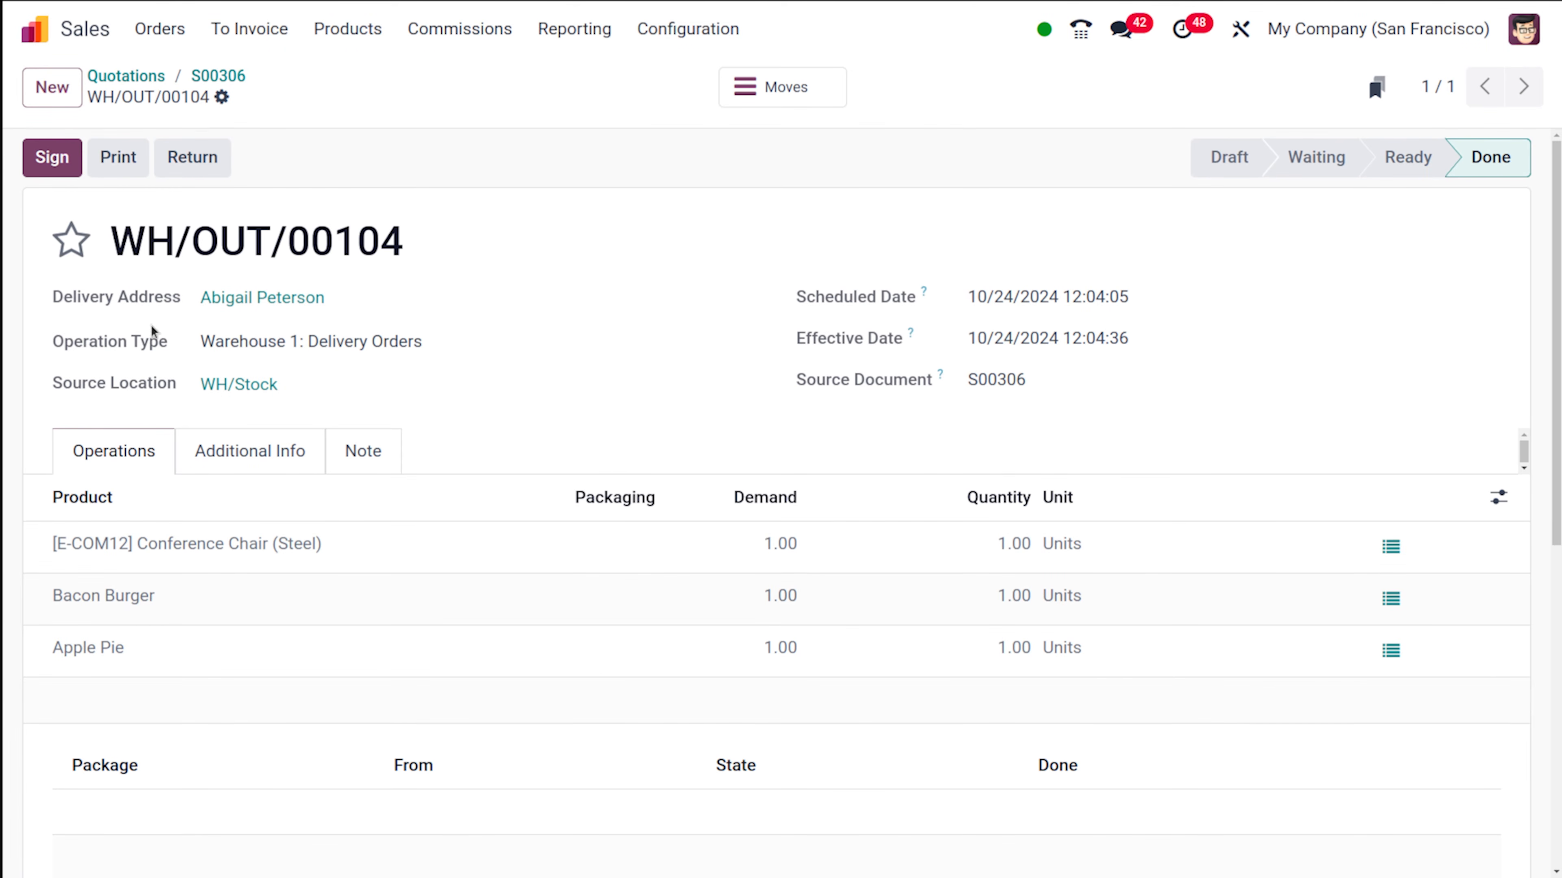
- Sign the completed delivery order by adopting an automatically generated signature
left_click(41, 164)
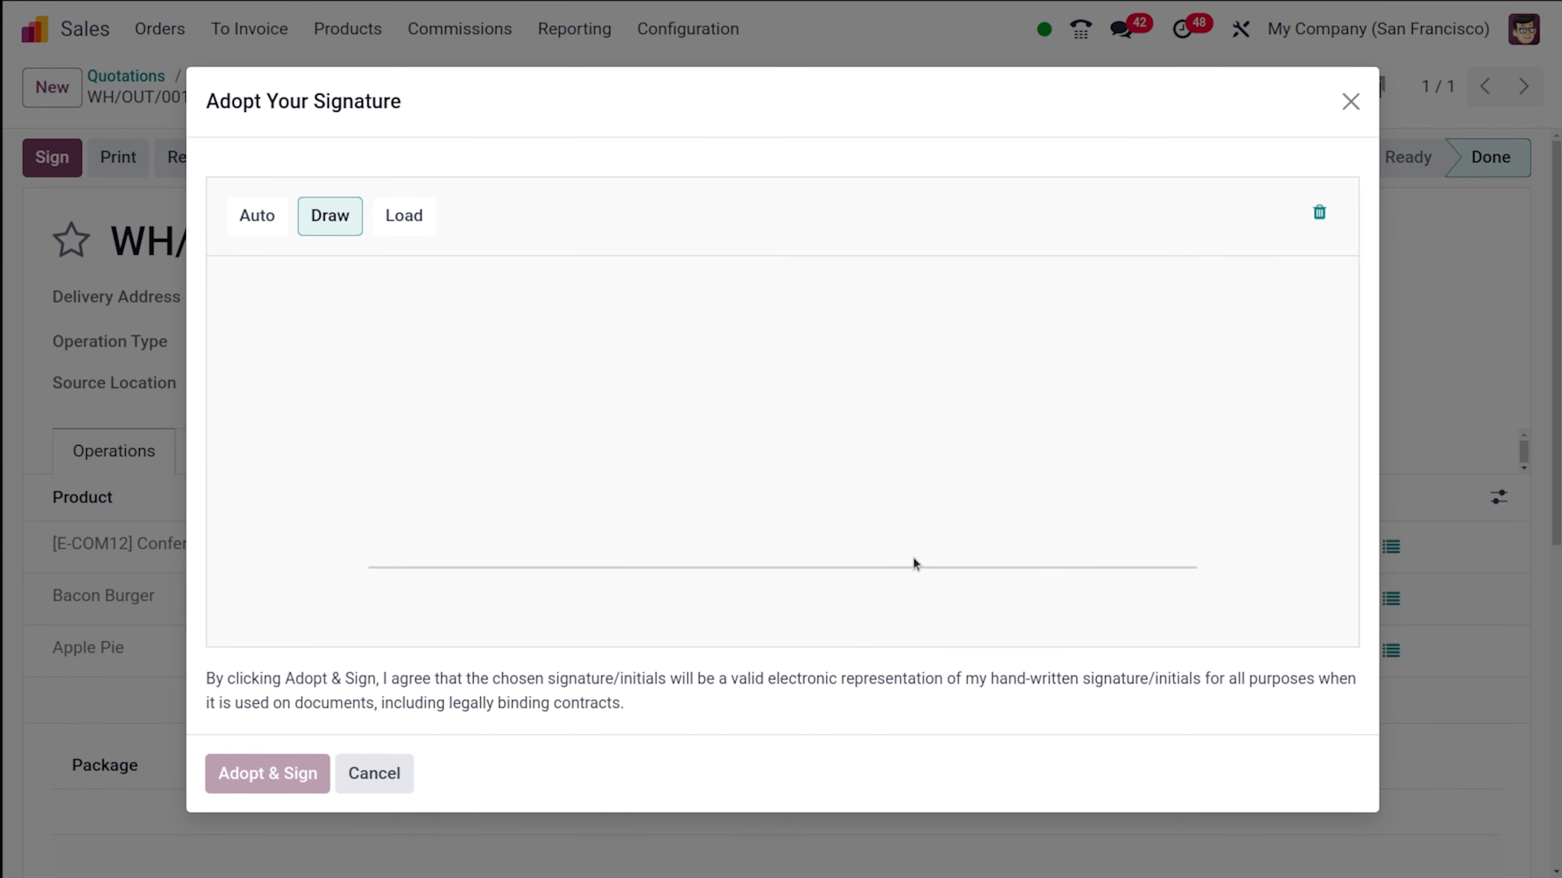
left_click(273, 217)
left_click(246, 786)
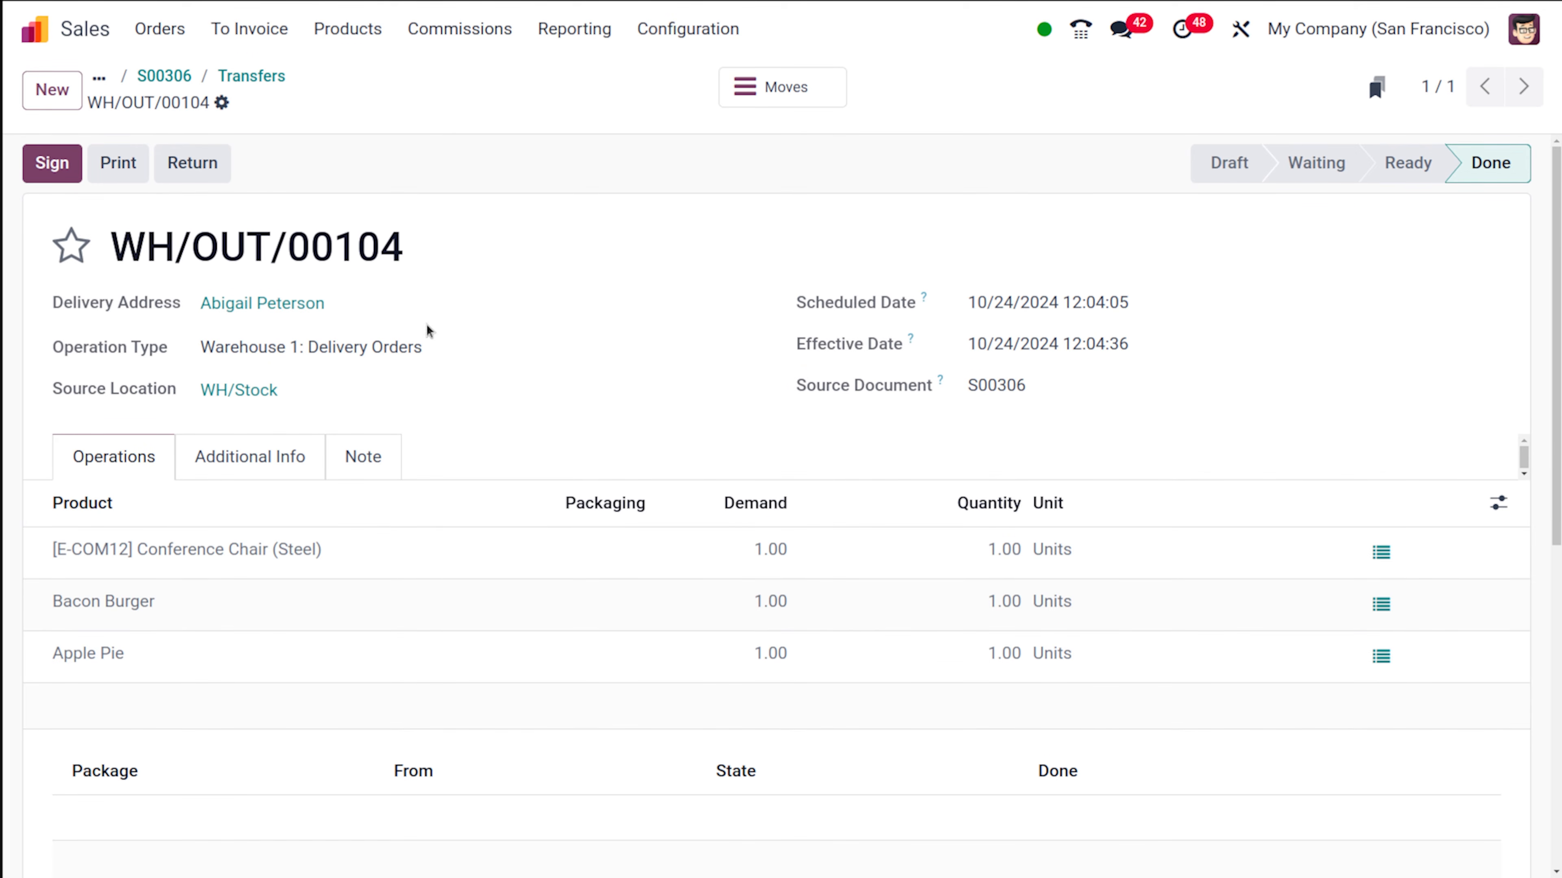
- Return to the sales order, check the delivered quantities of its lines, and view the list of its delivery transfers
left_click(249, 76)
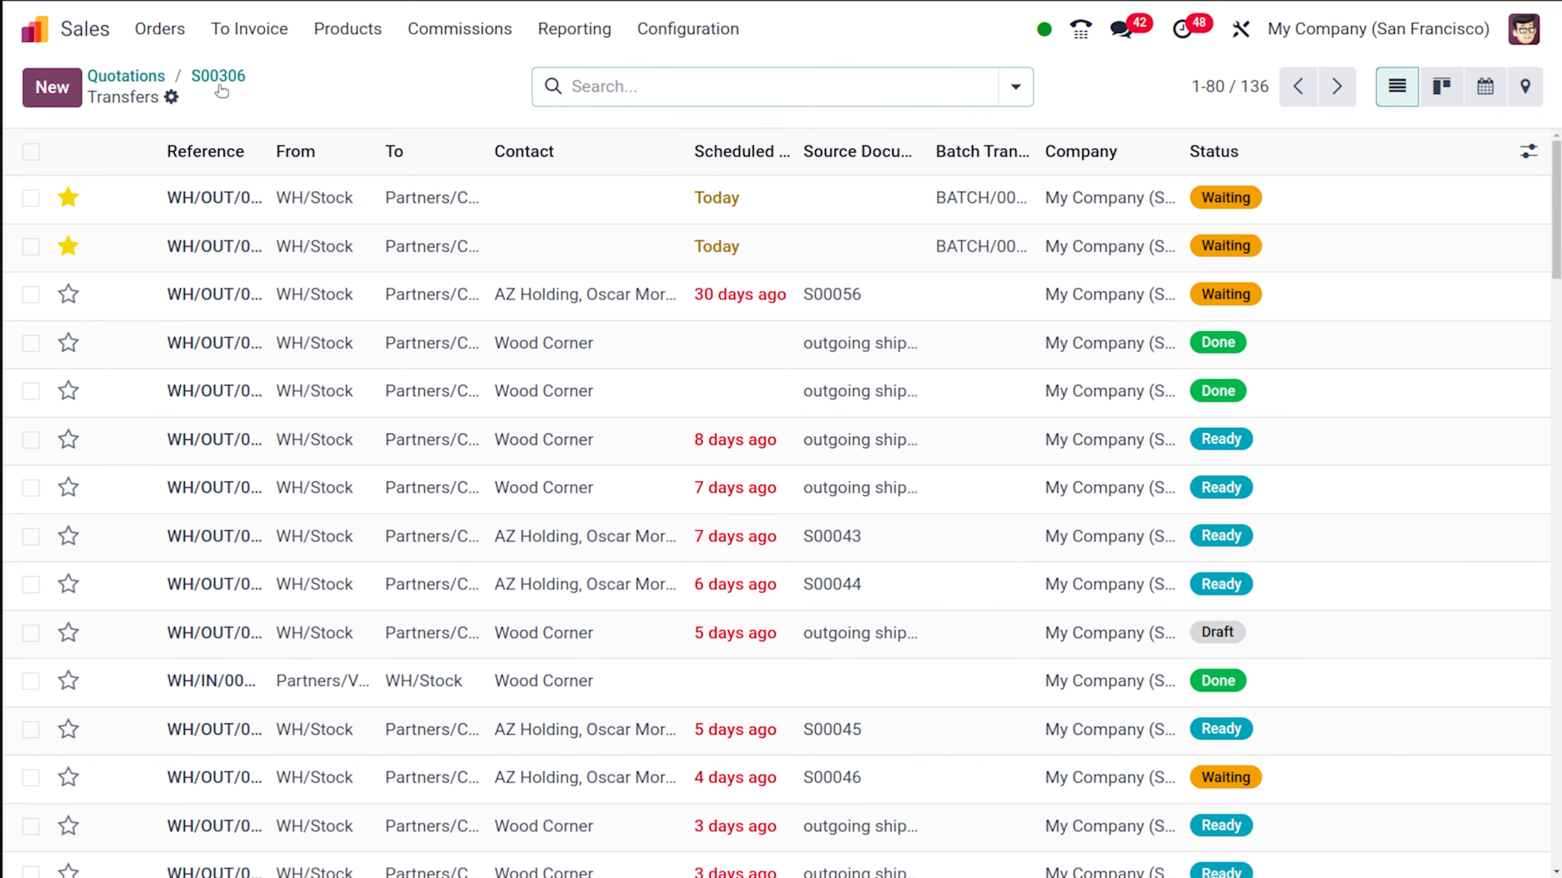
left_click(216, 75)
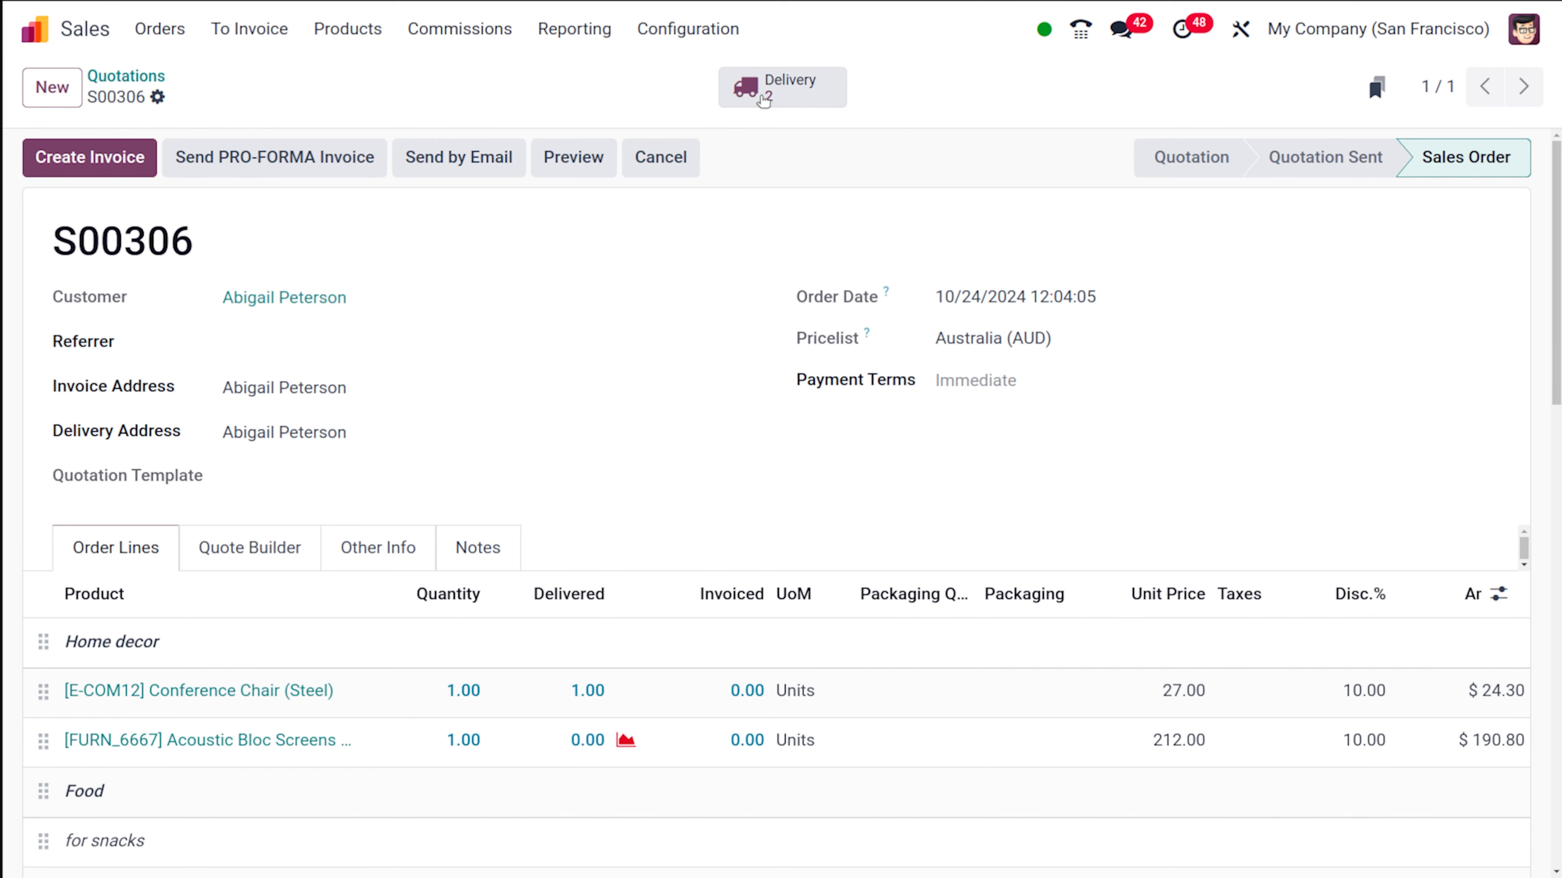
scroll(903, 485, "down", 5)
scroll(906, 483, "up", 3)
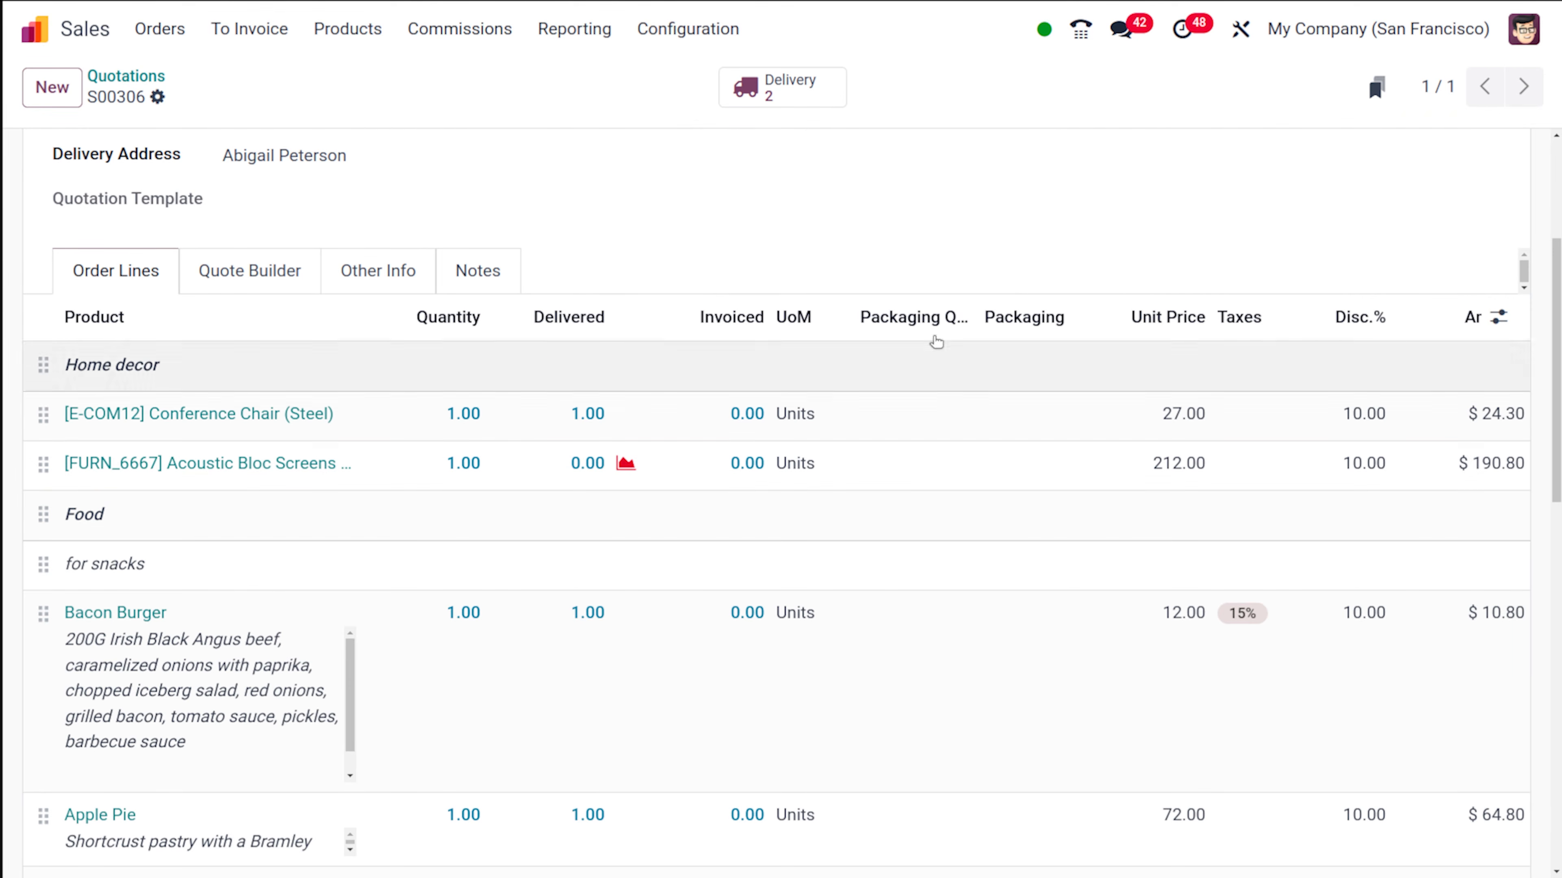
left_click(798, 93)
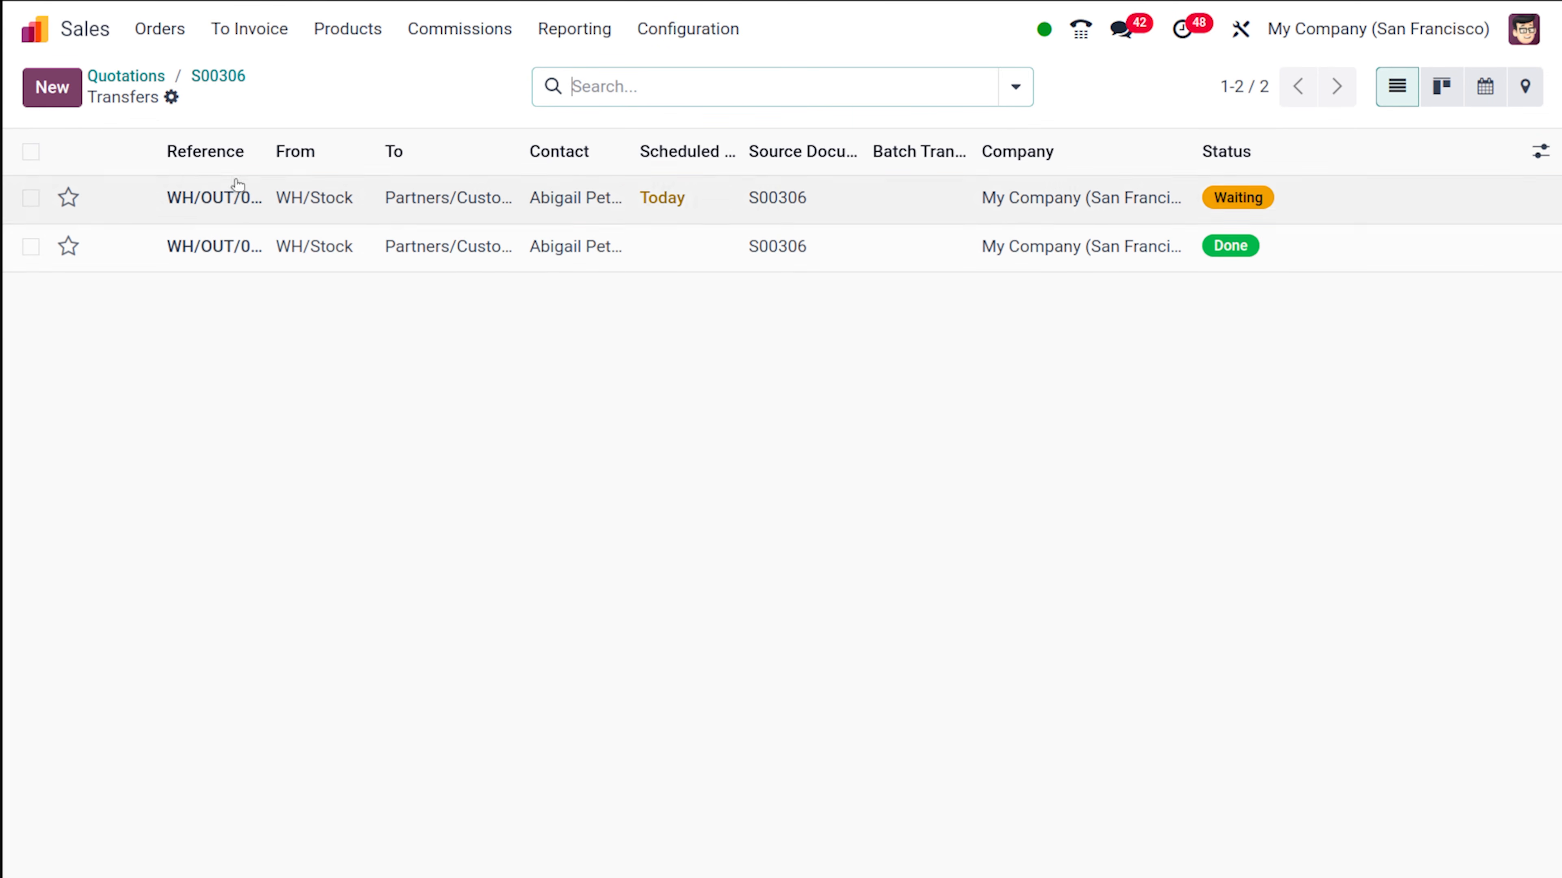
- Create a regular invoice from the sales order and confirm the draft
left_click(219, 75)
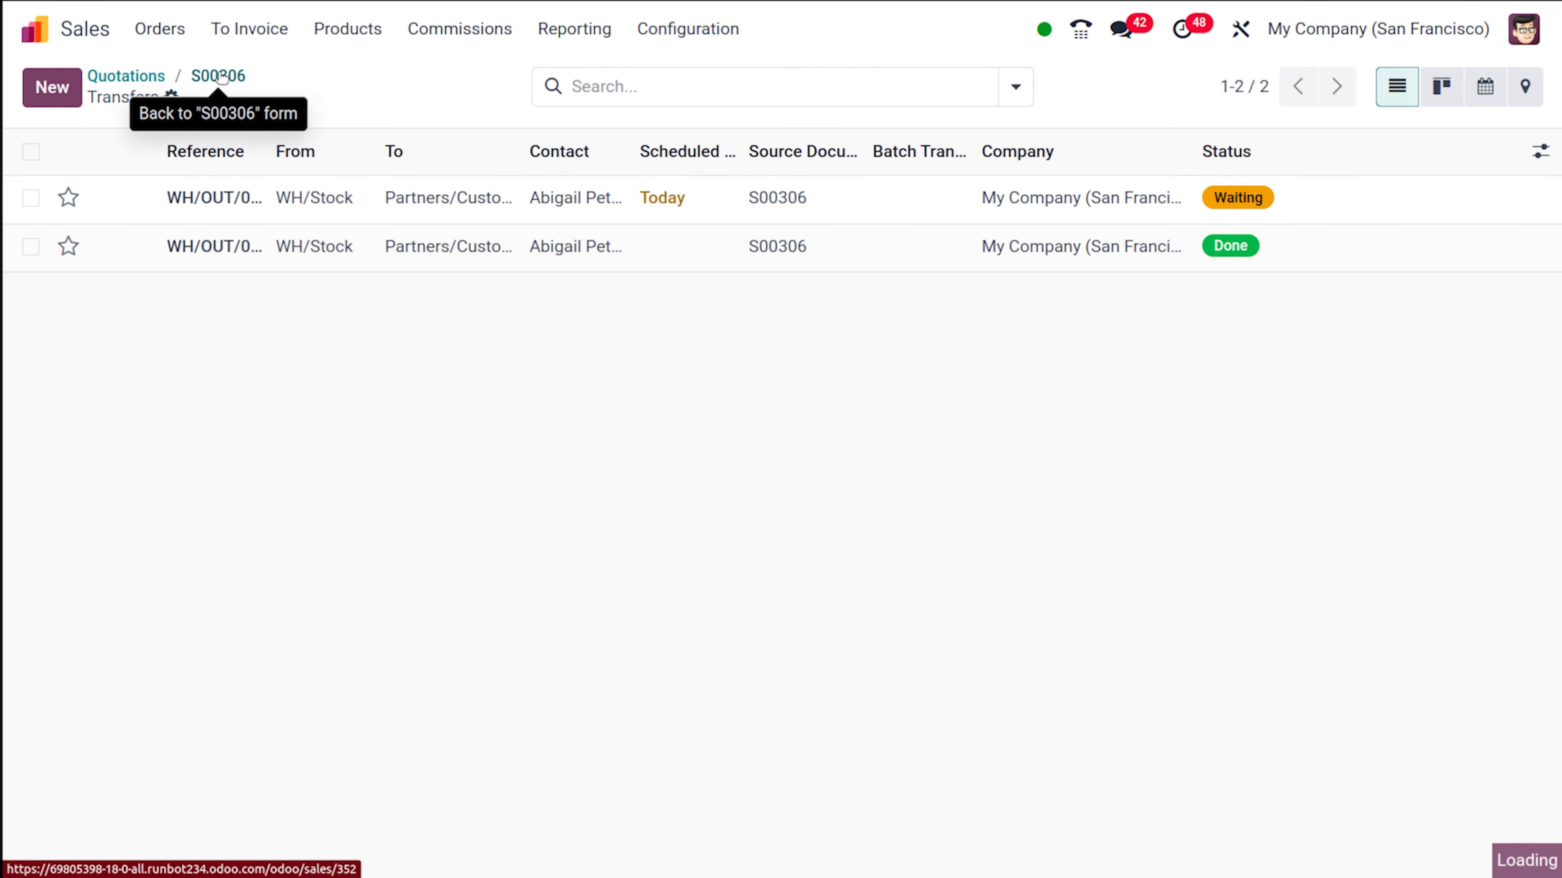
left_click(51, 146)
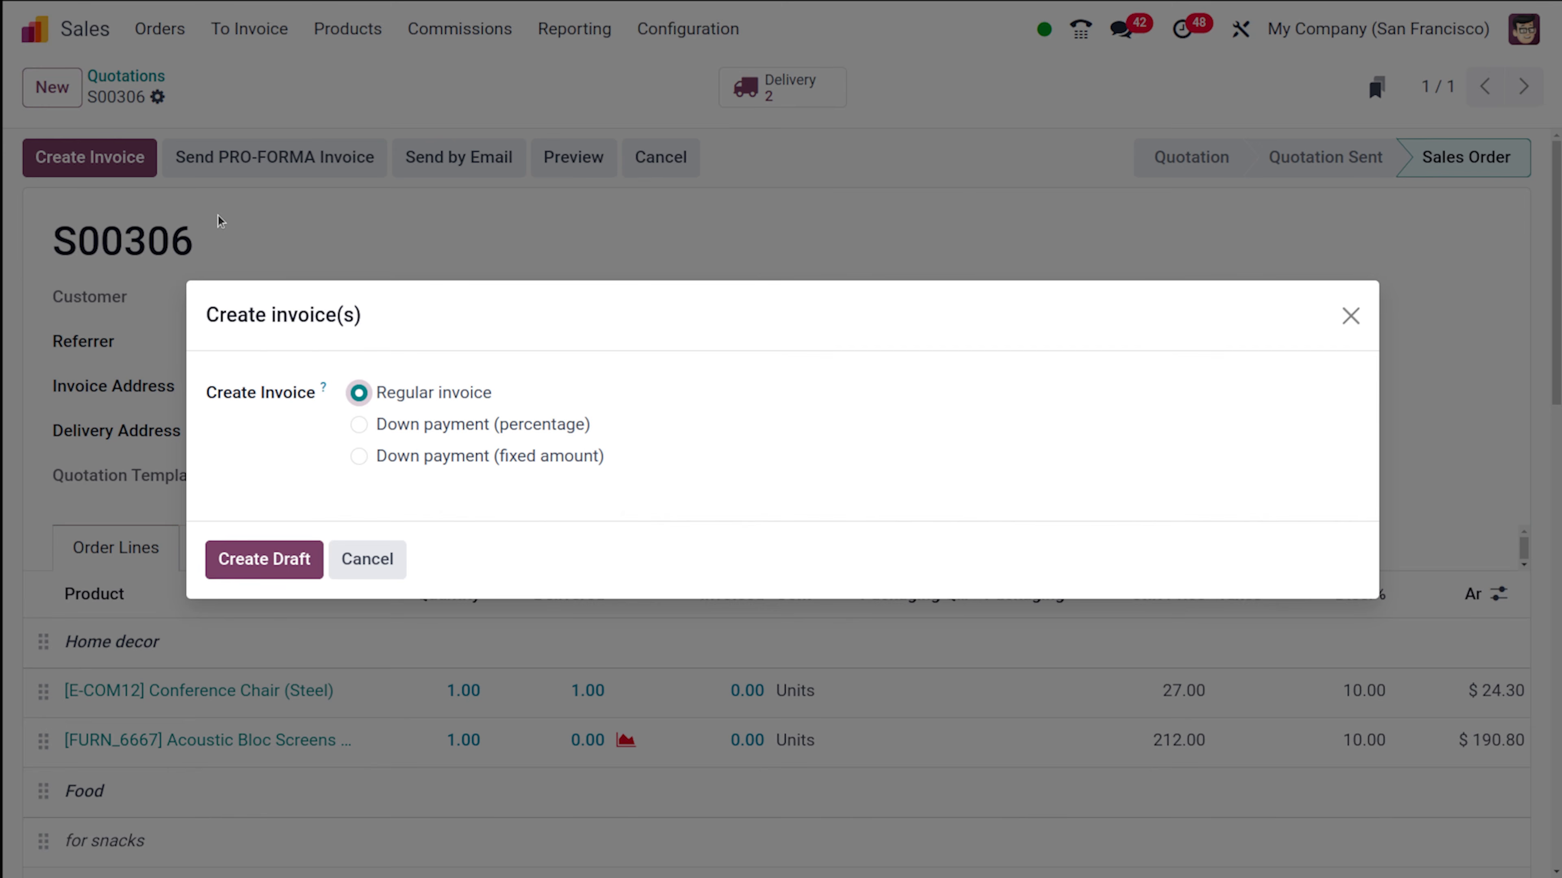
left_click(273, 558)
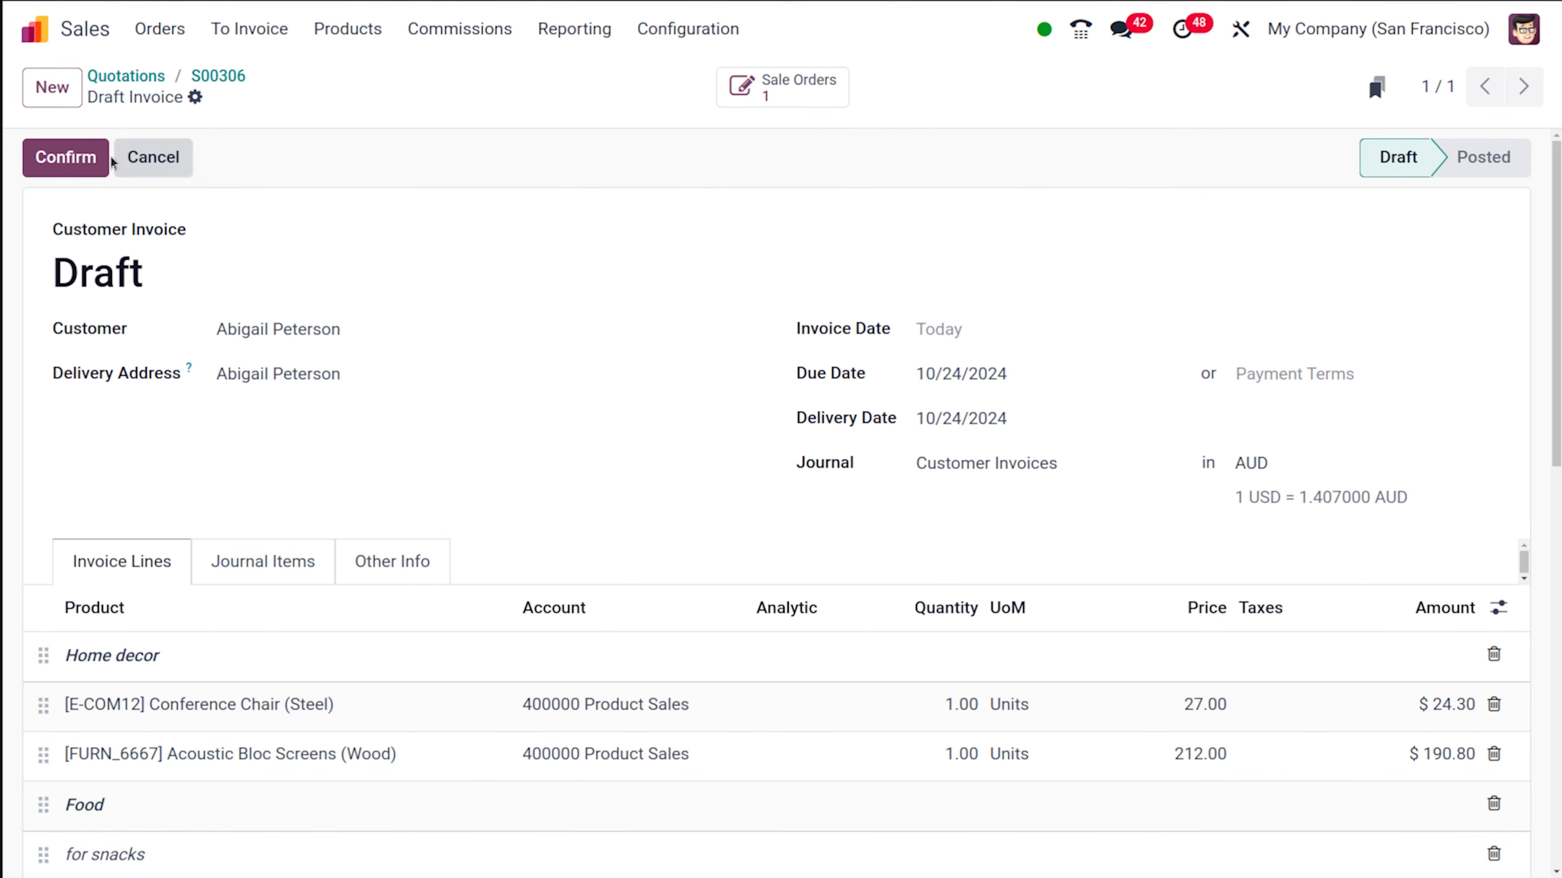
left_click(84, 157)
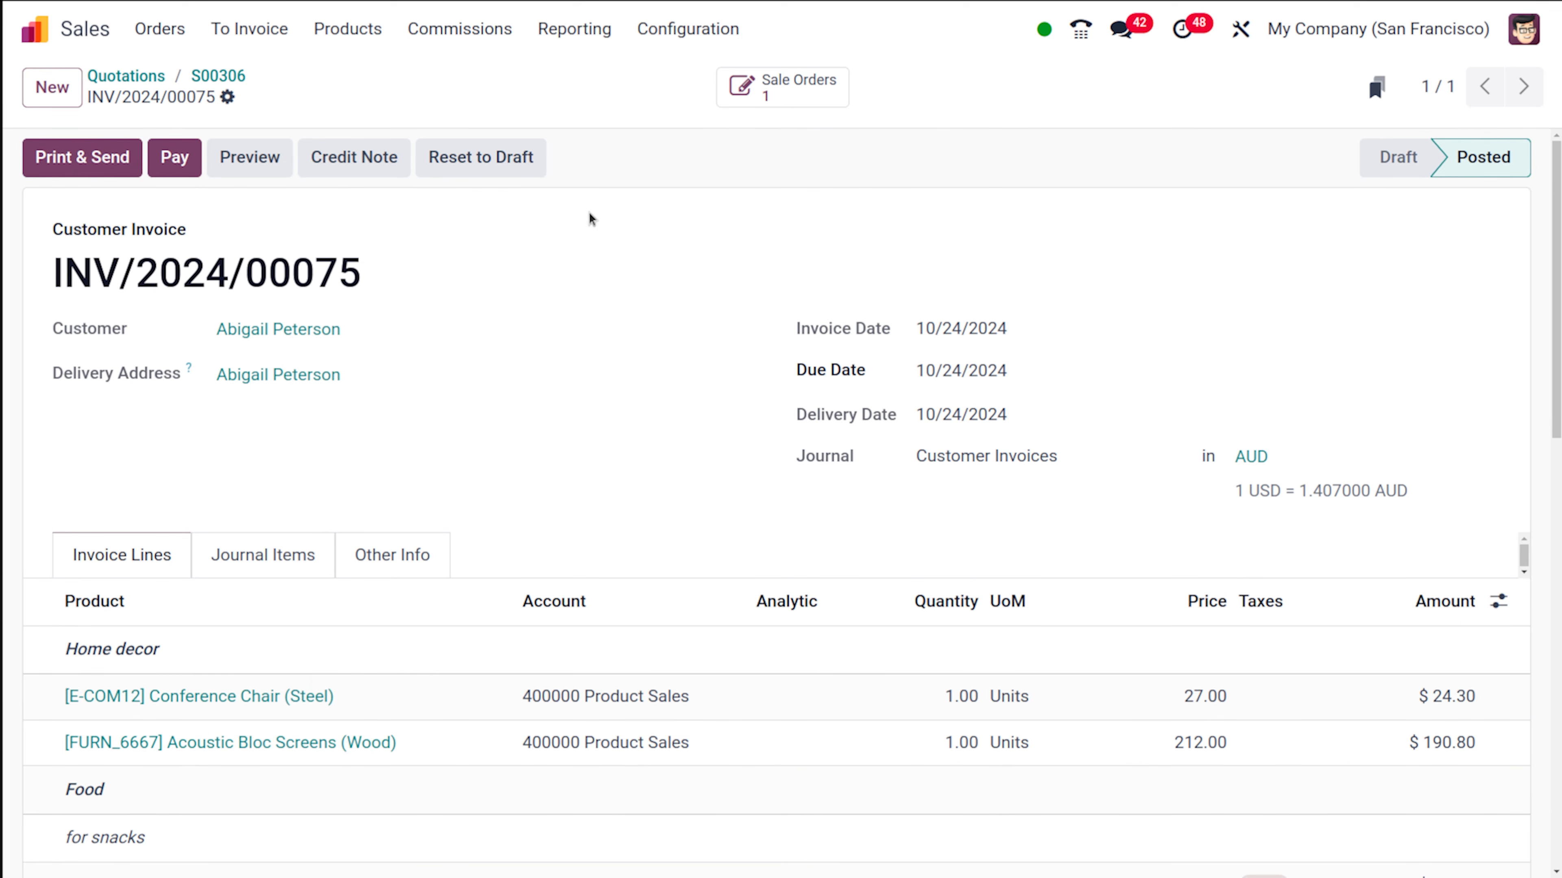
- Register the payment for the posted customer invoice
left_click(178, 162)
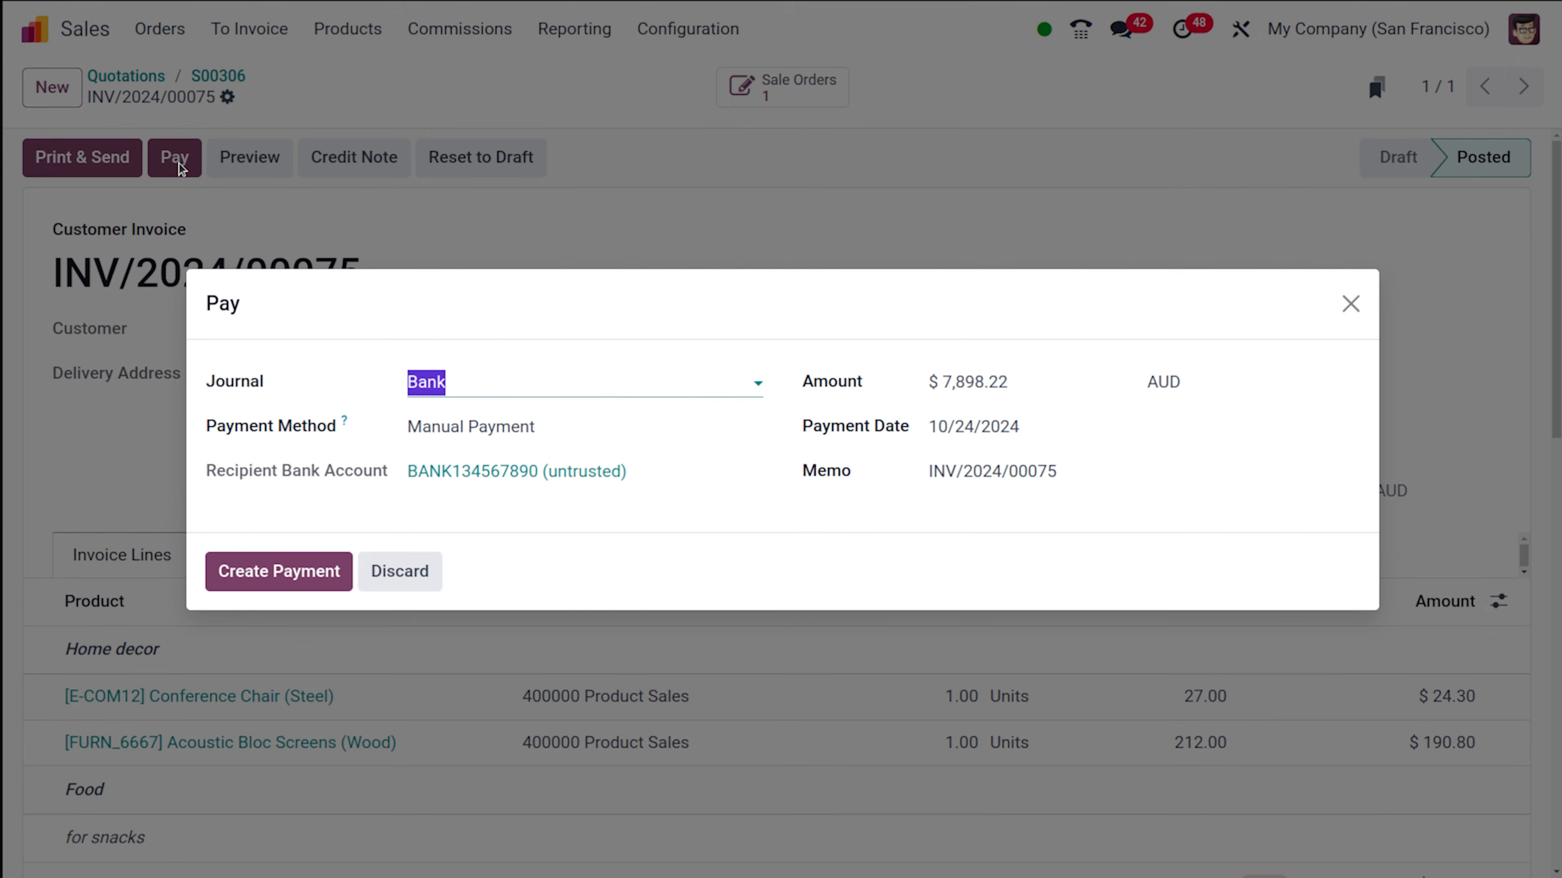
left_click(280, 571)
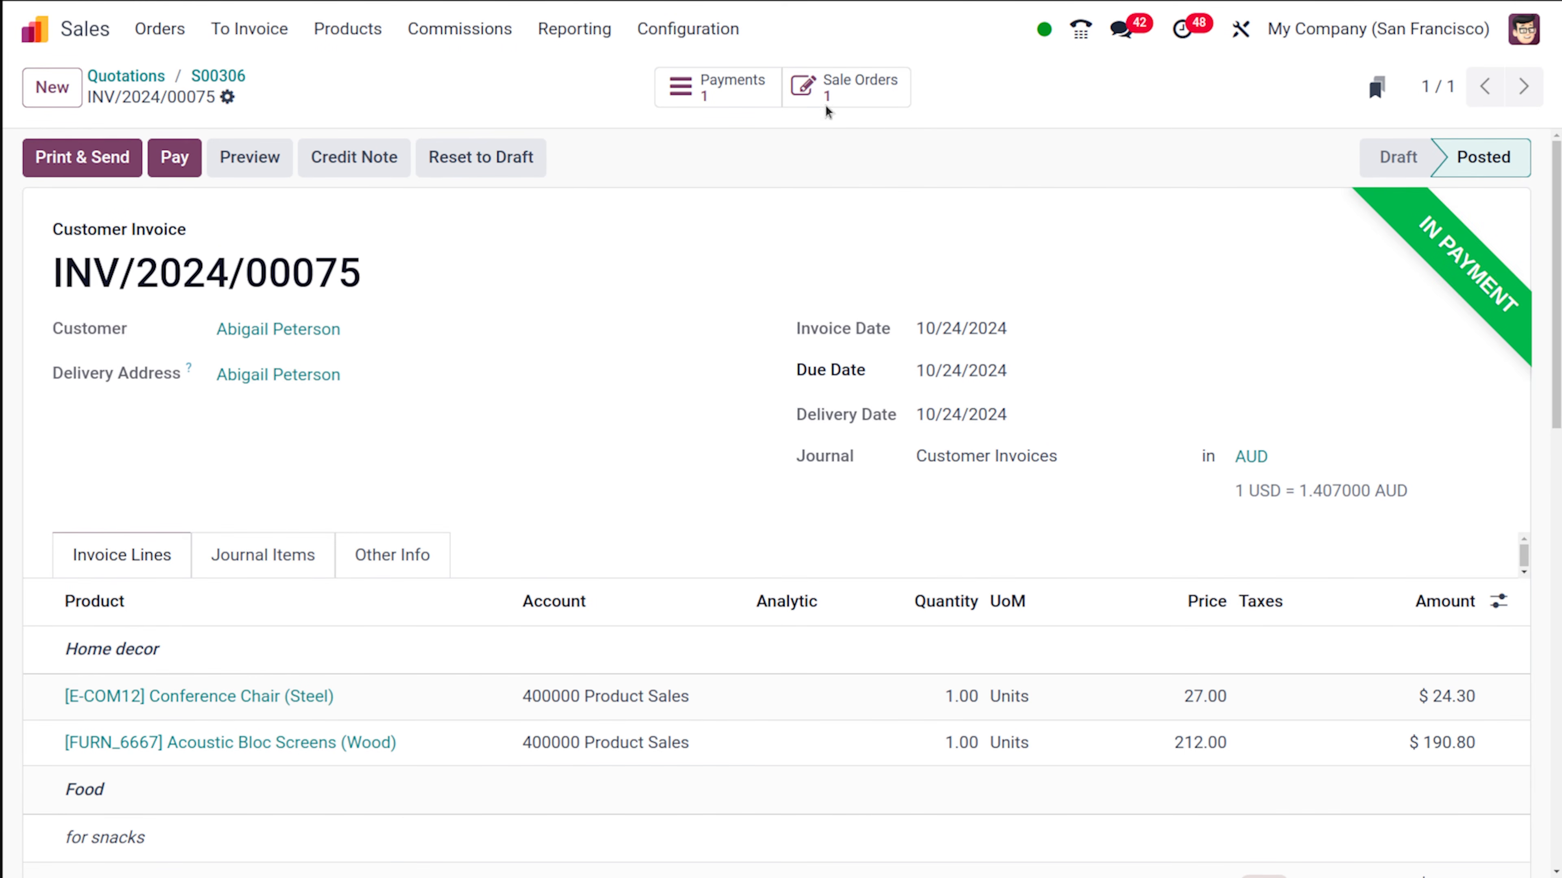
- Return to the sales order and check the delivered and invoiced quantities of each line and the order totals
left_click(218, 76)
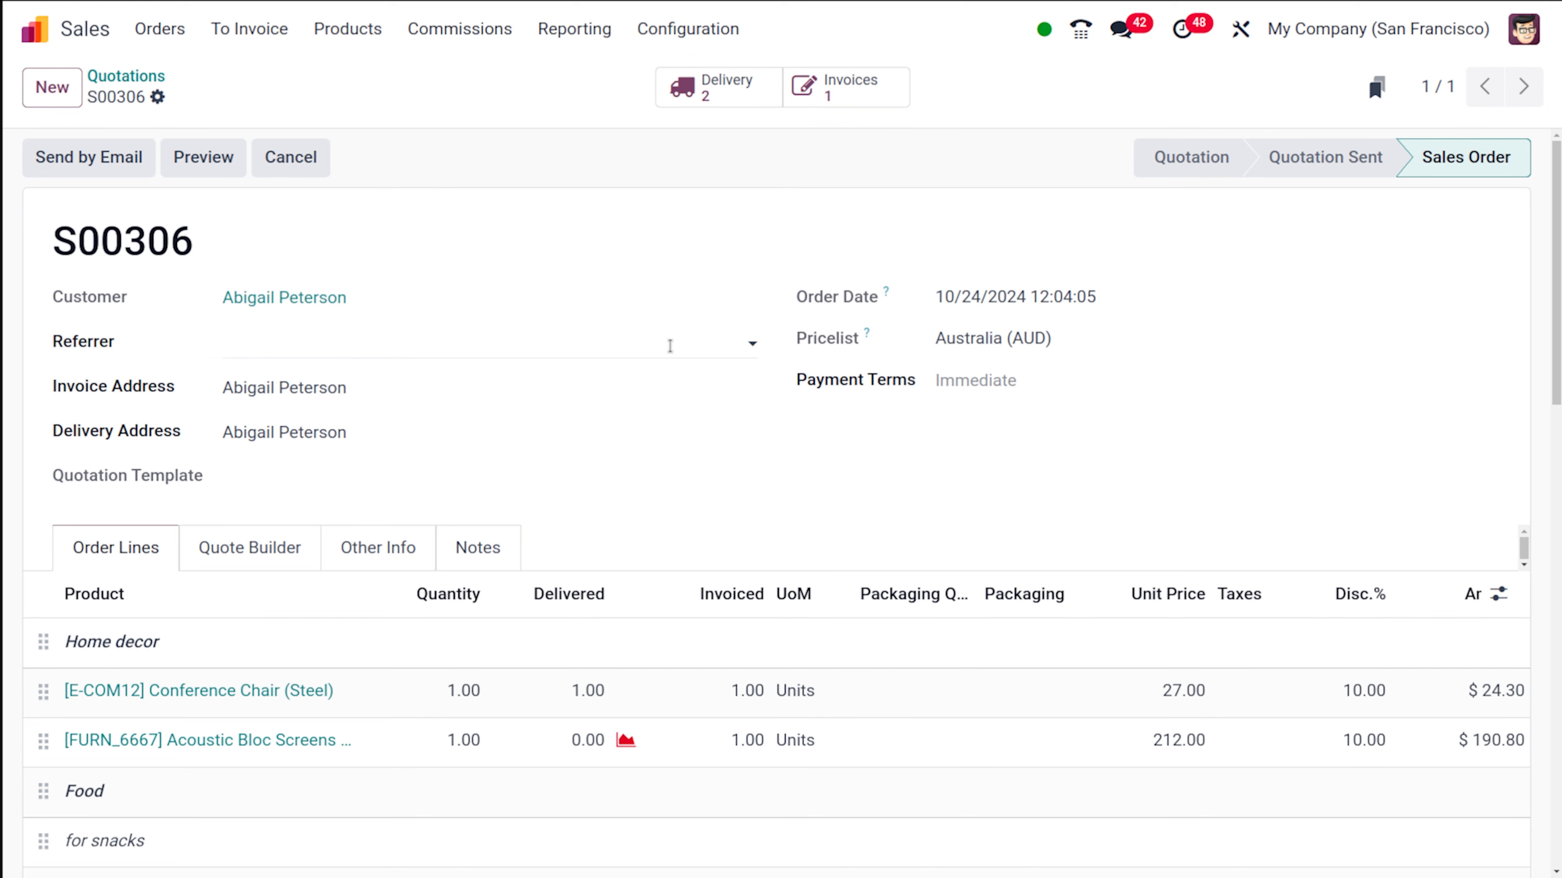
scroll(575, 683, "down", 10)
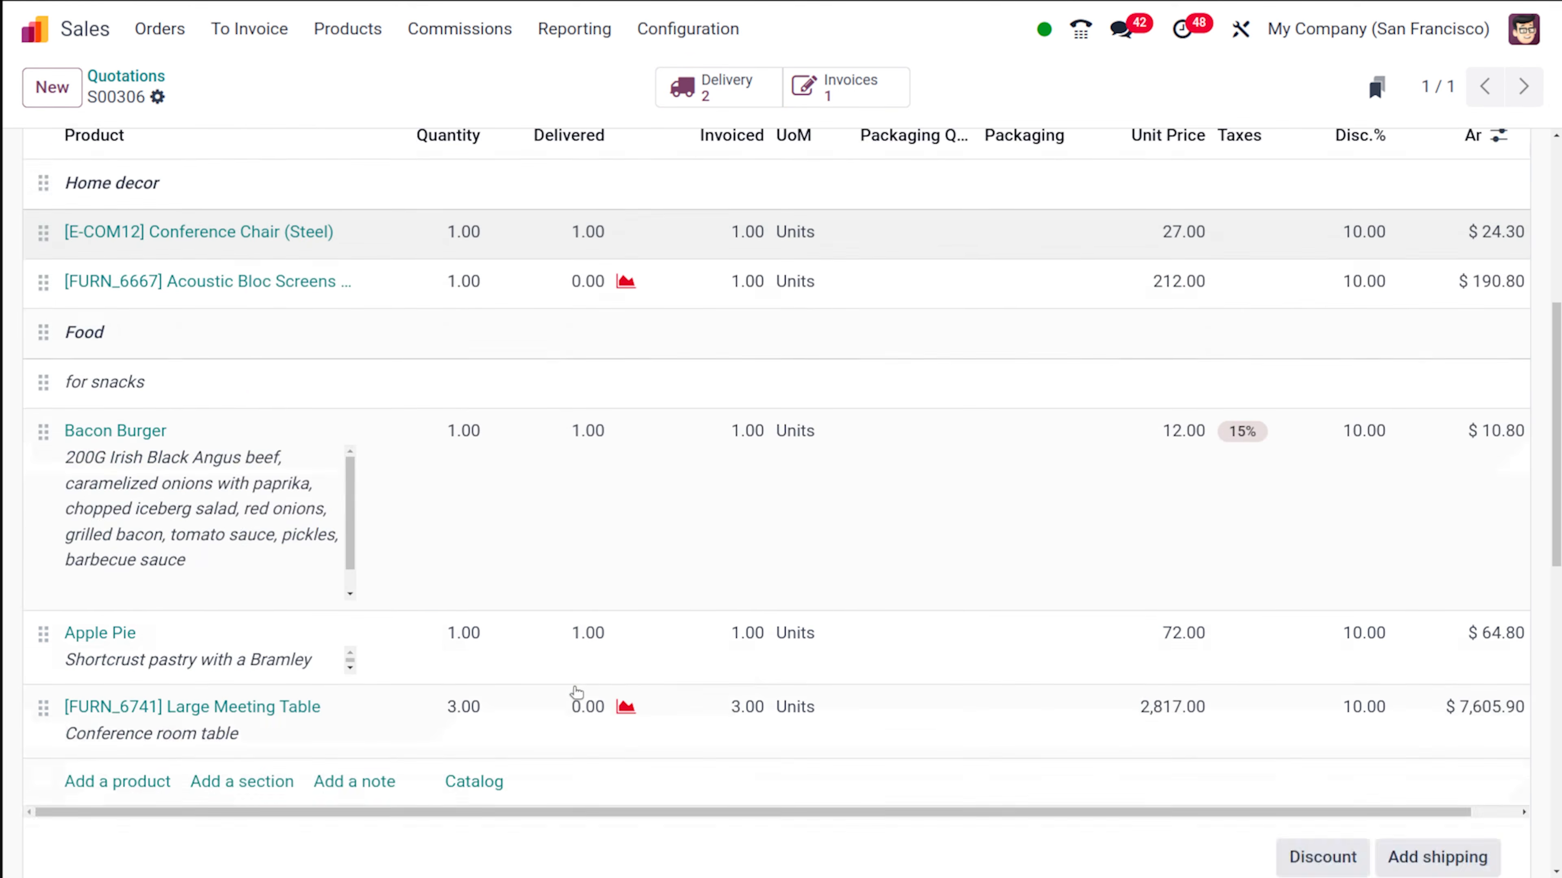
scroll(574, 687, "up", 9)
scroll(573, 687, "down", 8)
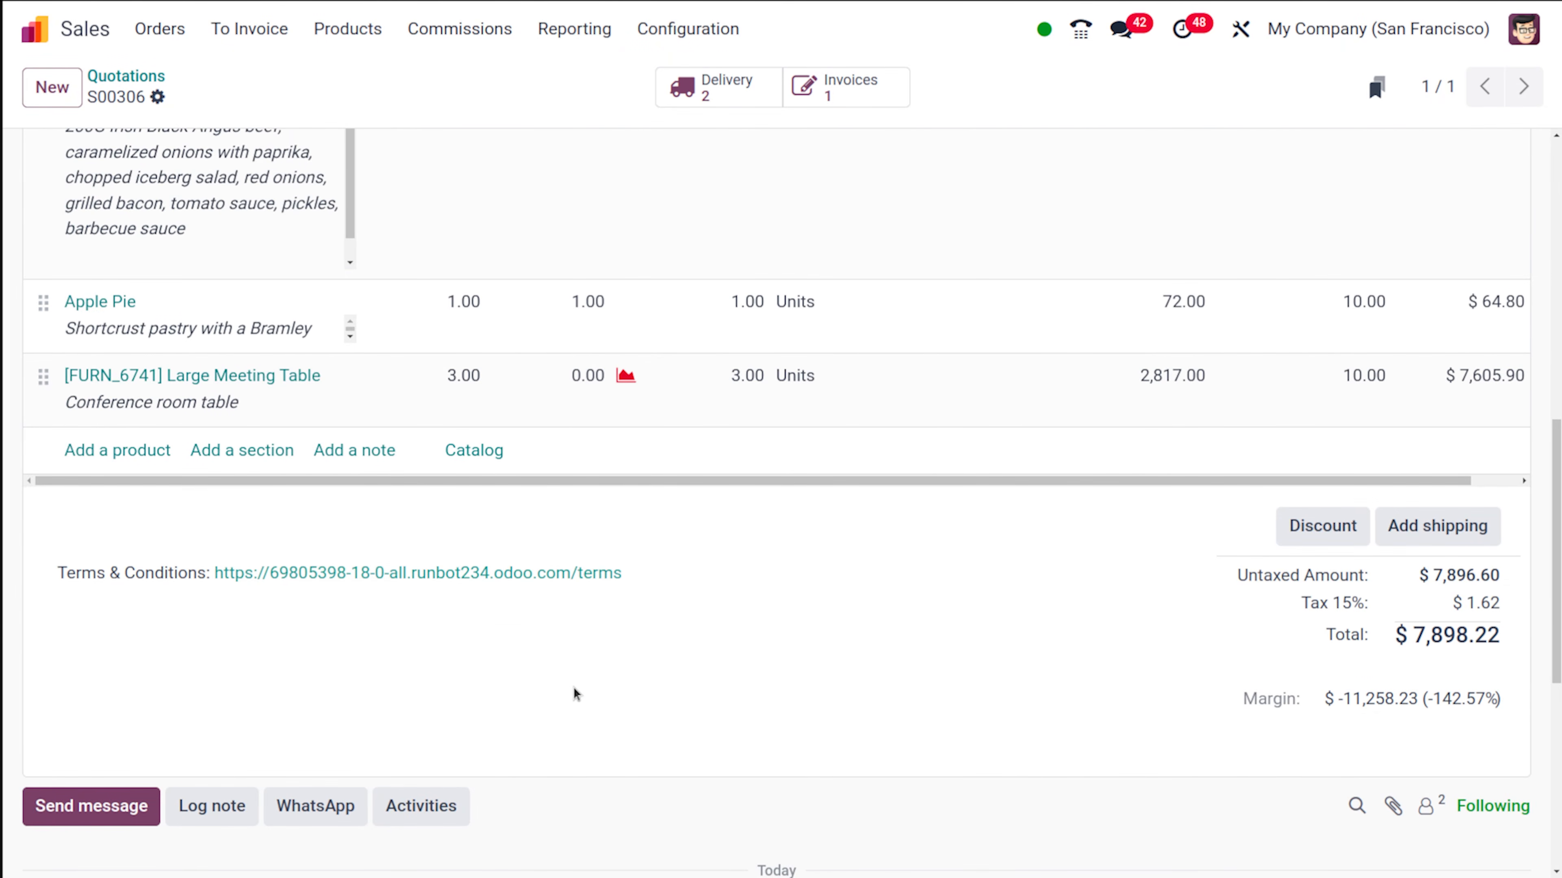
scroll(574, 688, "up", 7)
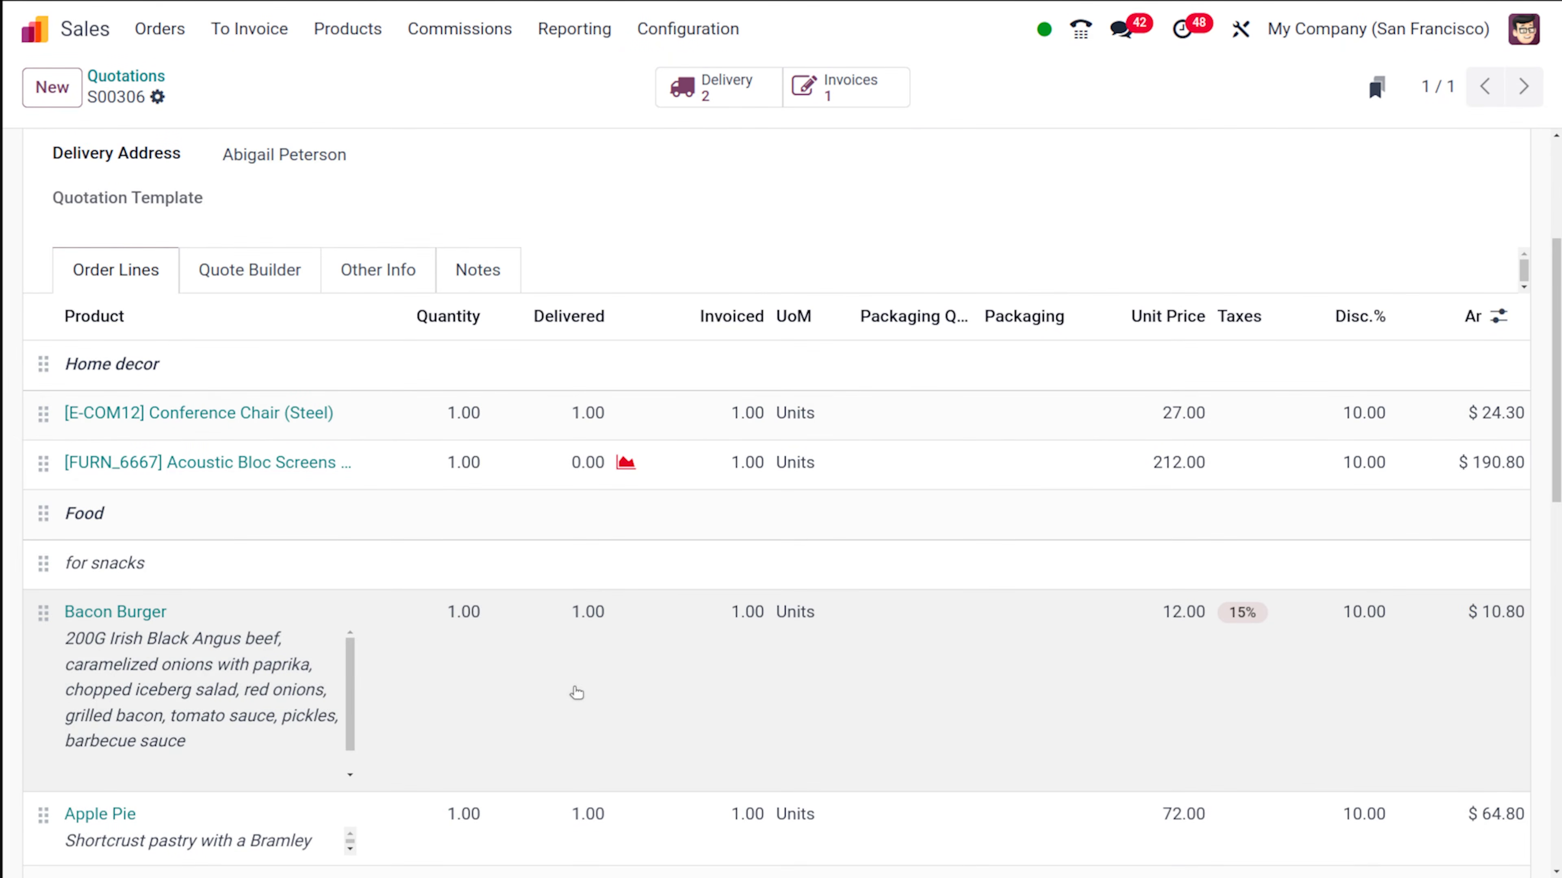